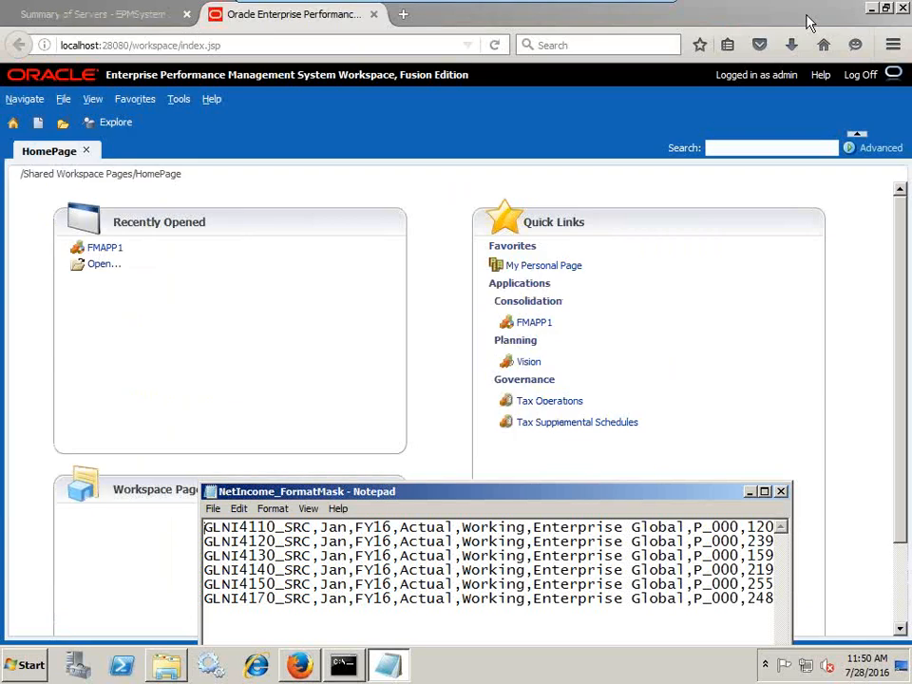
# Open a new blank Firefox tab next to the EPM Workspace tab
pyautogui.click(404, 18)
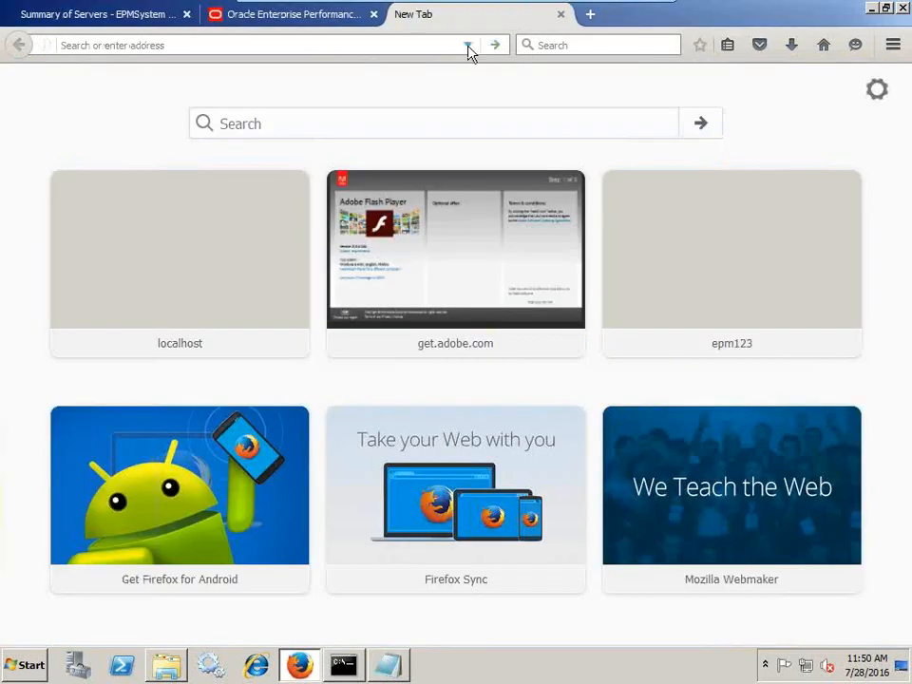
# Launch Administration Services Console from its Web Launcher page and confirm the easconsole.jnlp file
pyautogui.click(469, 46)
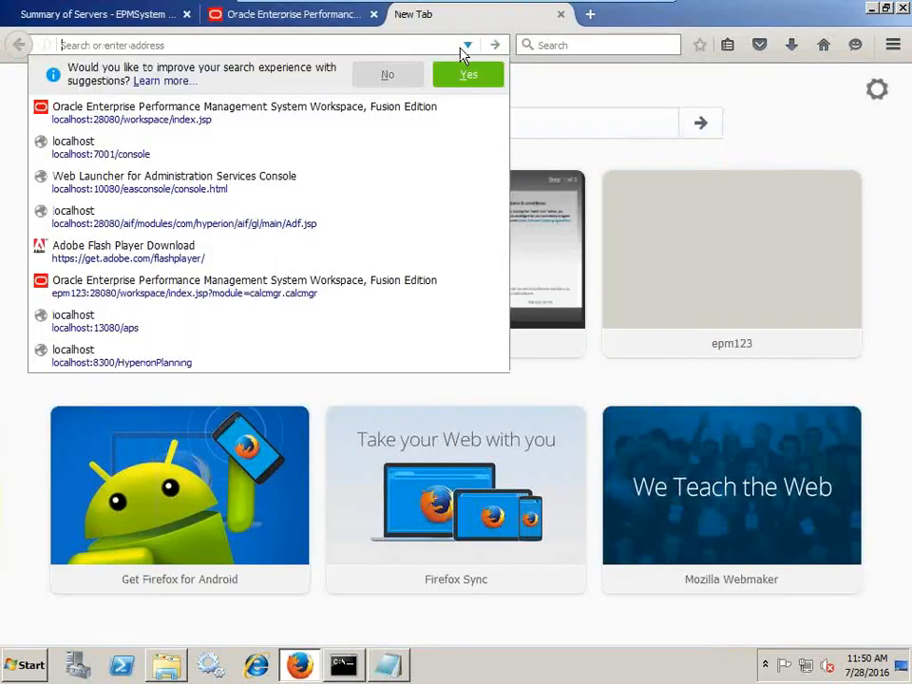
pyautogui.click(224, 181)
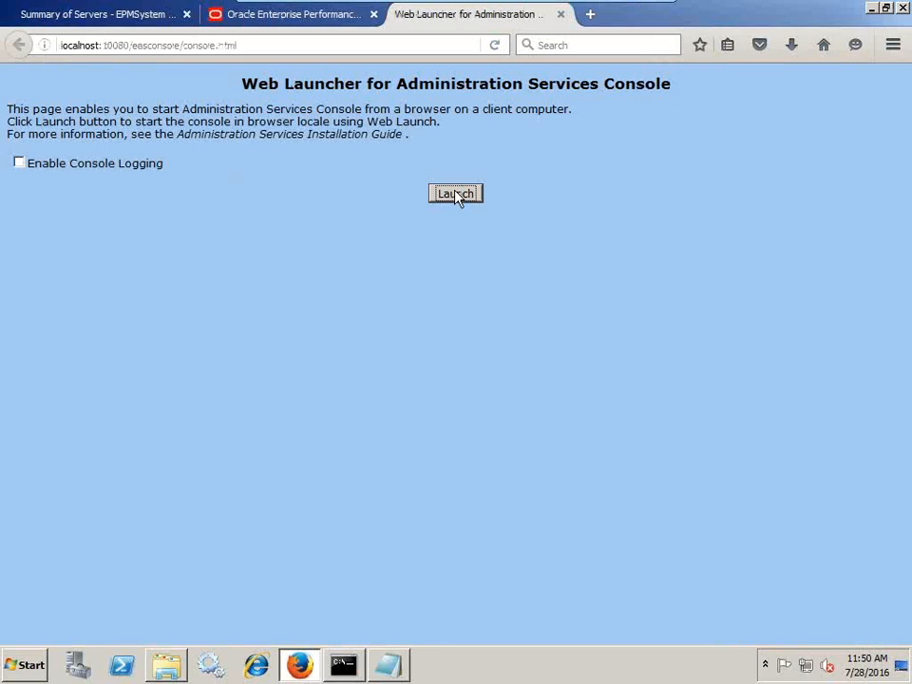
pyautogui.click(456, 195)
pyautogui.click(668, 417)
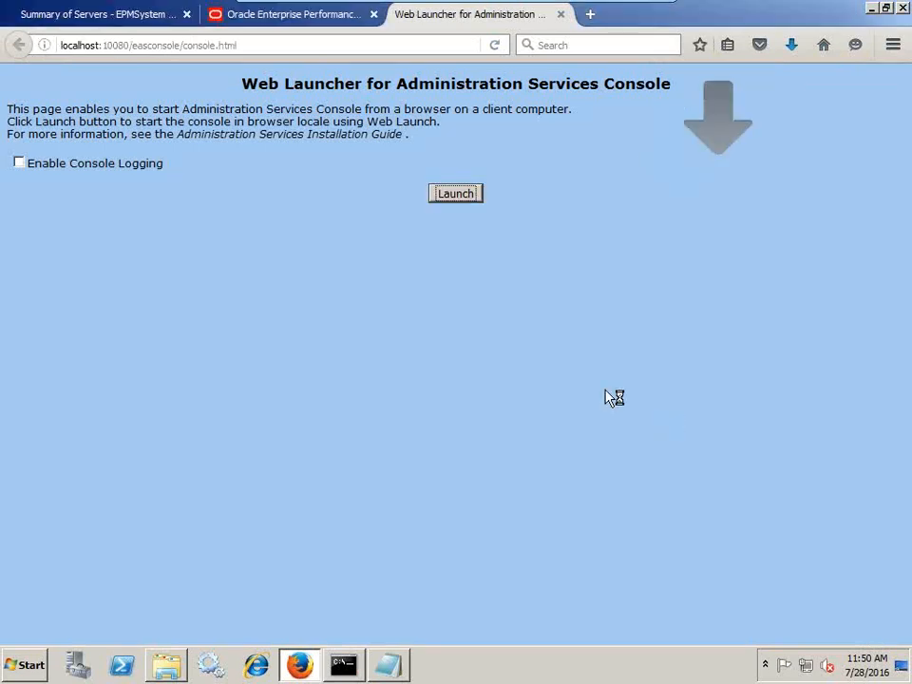
# Select the account GLNI4110_SRC on the first line of NetIncome_FormatMask
pyautogui.click(398, 668)
pyautogui.moveTo(376, 488); pyautogui.dragTo(372, 460)
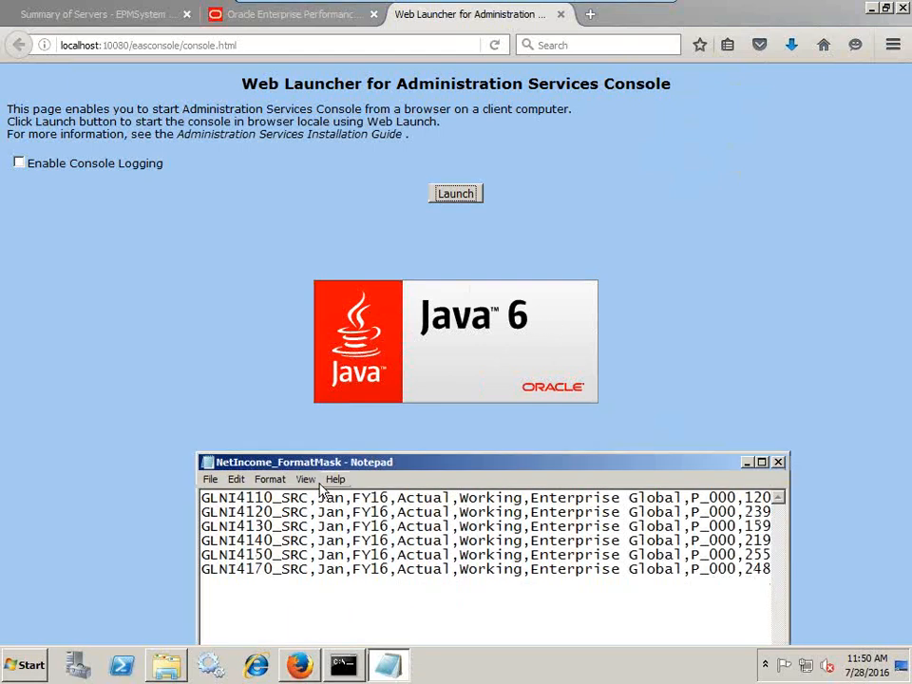
pyautogui.moveTo(309, 498); pyautogui.dragTo(200, 498)
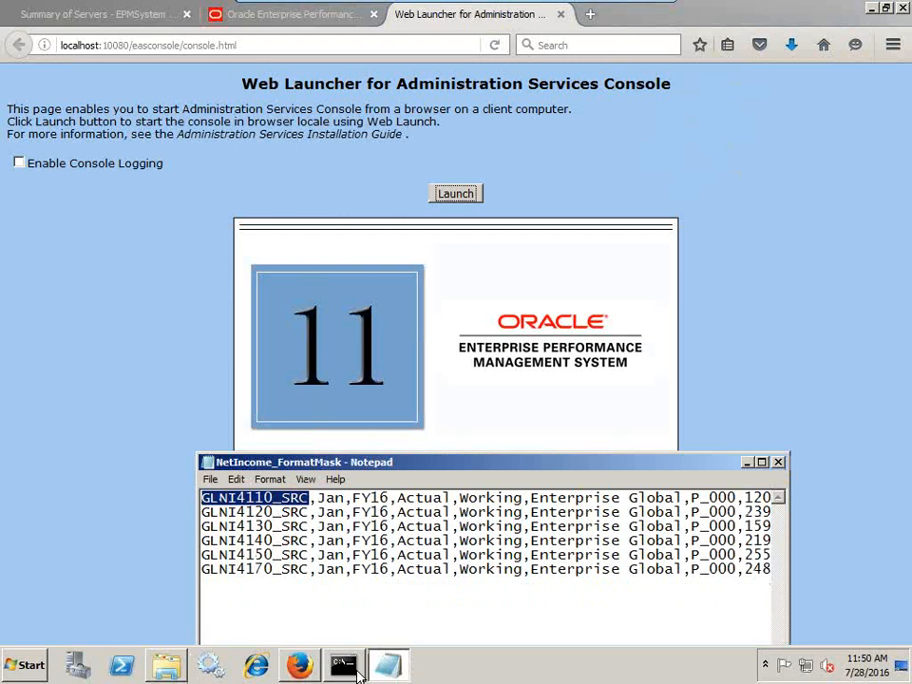
# Search for Notepad, dismiss the search results and bring up the Essbase console login
pyautogui.click(27, 665)
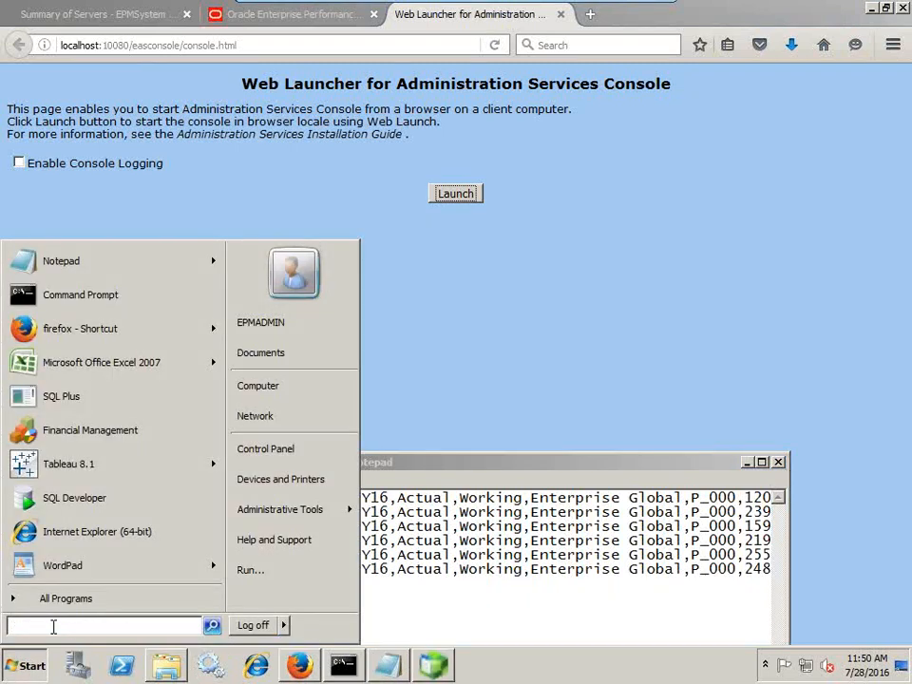
pyautogui.write('notepad')
pyautogui.press('Return')
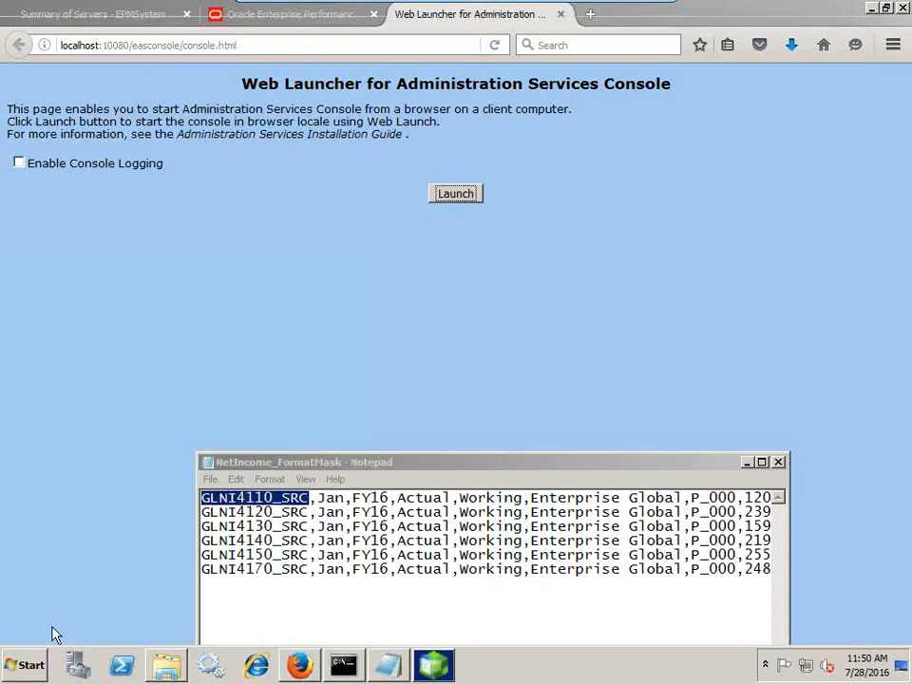
pyautogui.click(903, 7)
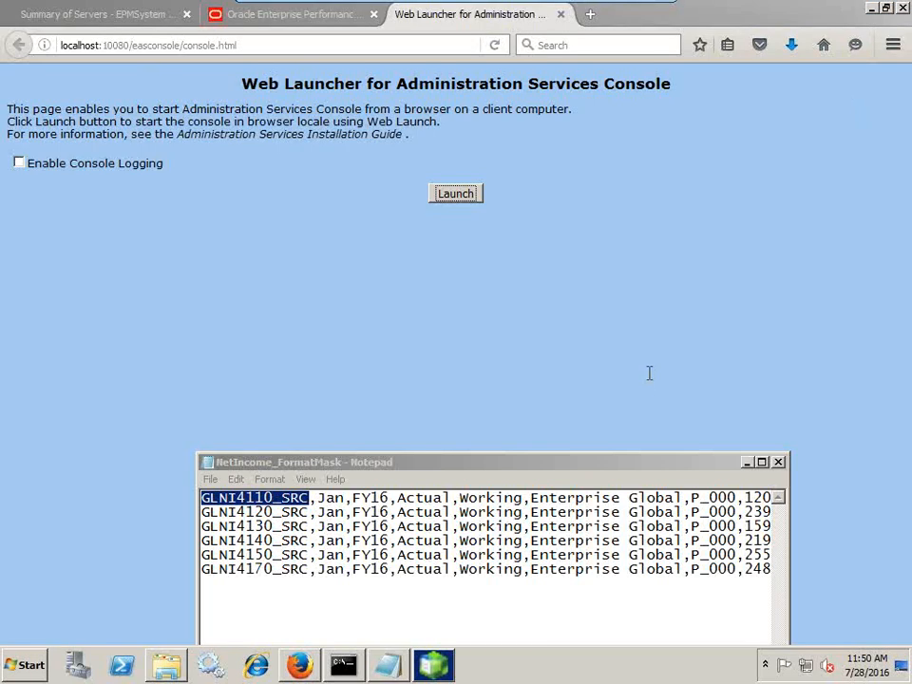
pyautogui.click(433, 665)
# Log in to Essbase Administration Services with the admin username and password
pyautogui.write('admin')
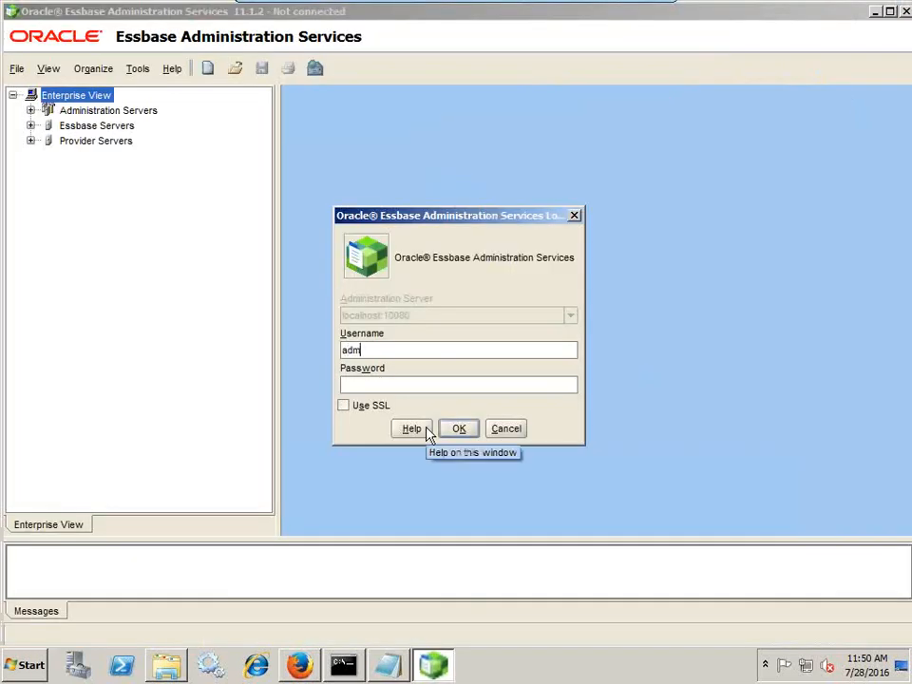
pyautogui.press('Tab')
pyautogui.write('••••••••')
pyautogui.press('Return')
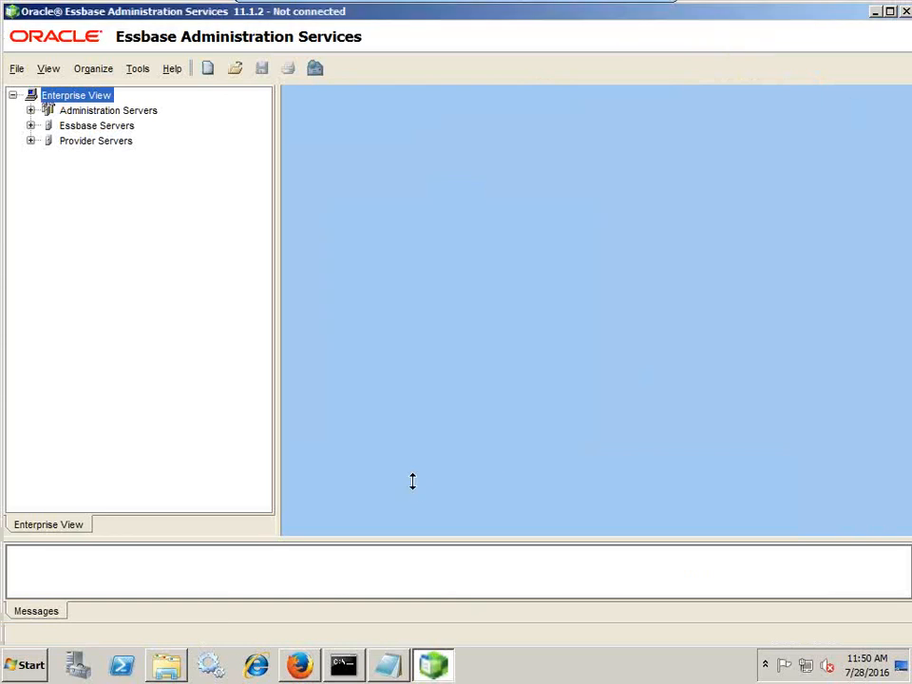
# Open a new Notepad and paste the copied account name into it
pyautogui.click(31, 665)
pyautogui.write('noteoad')
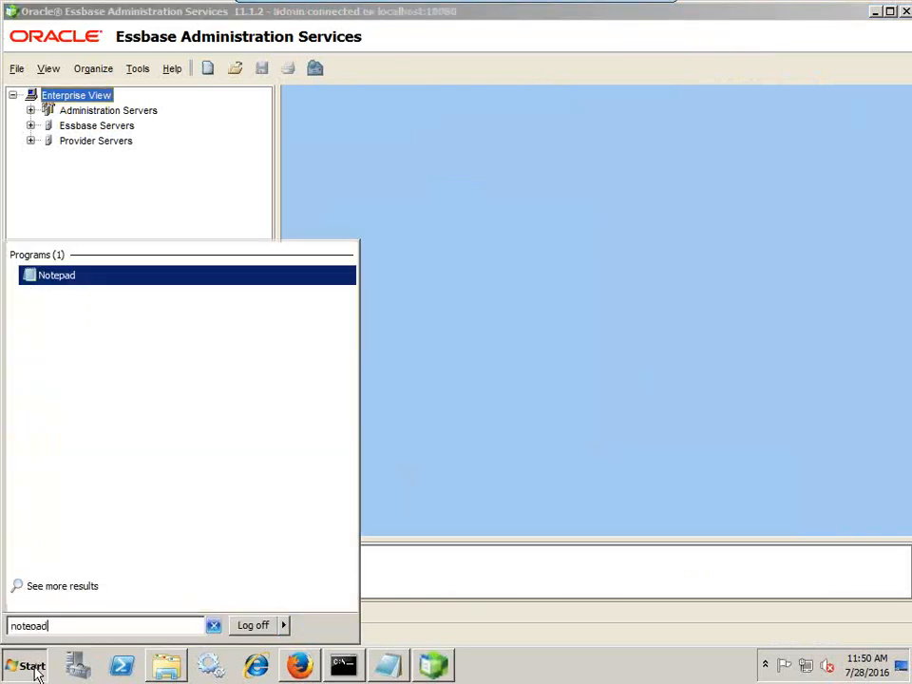
pyautogui.press('Return')
pyautogui.write('GLNI4110_SRC')
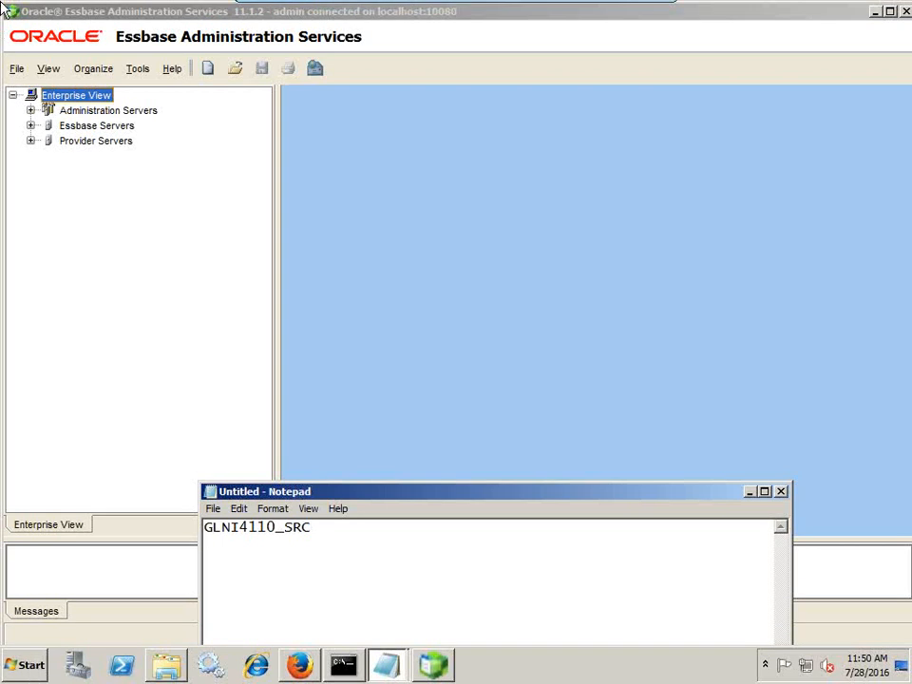
# Start the FinOps application on server EPM123:1423 and open the FinDB outline
pyautogui.click(32, 126)
pyautogui.click(48, 141)
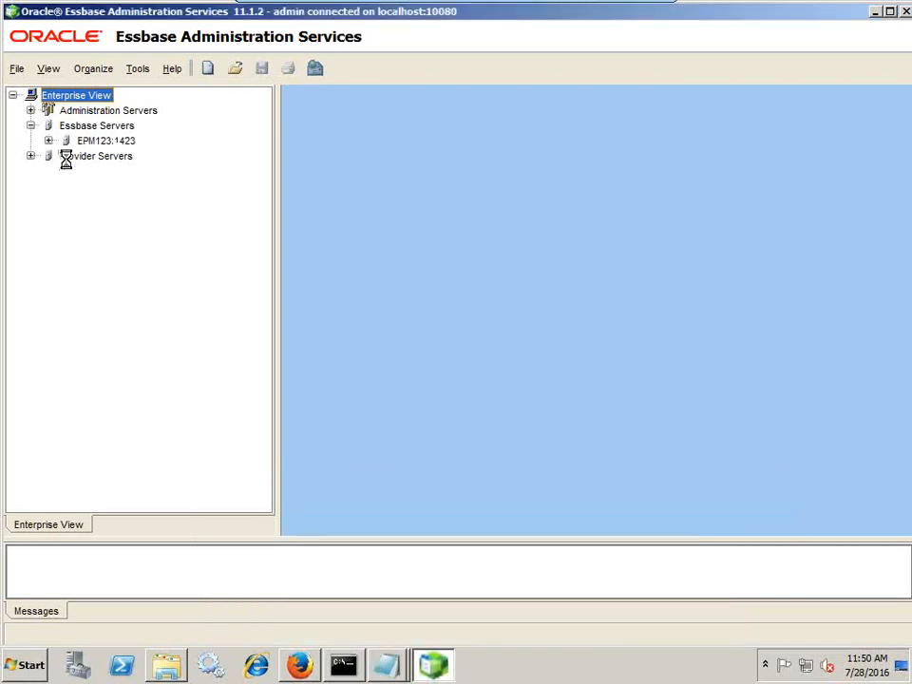
pyautogui.click(65, 155)
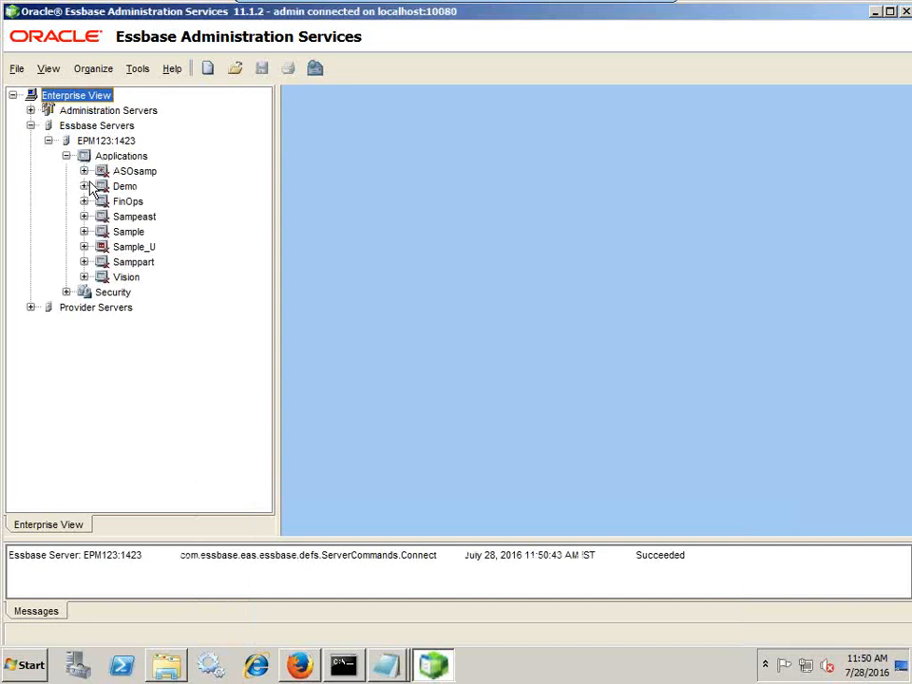
pyautogui.click(83, 202)
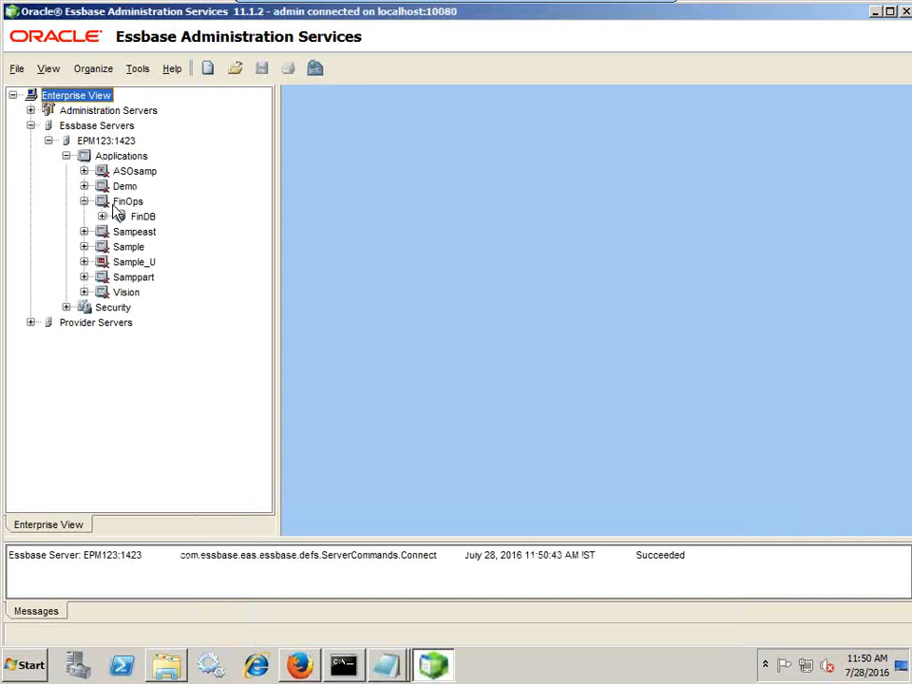
pyautogui.rightClick(116, 203)
pyautogui.moveTo(190, 217)
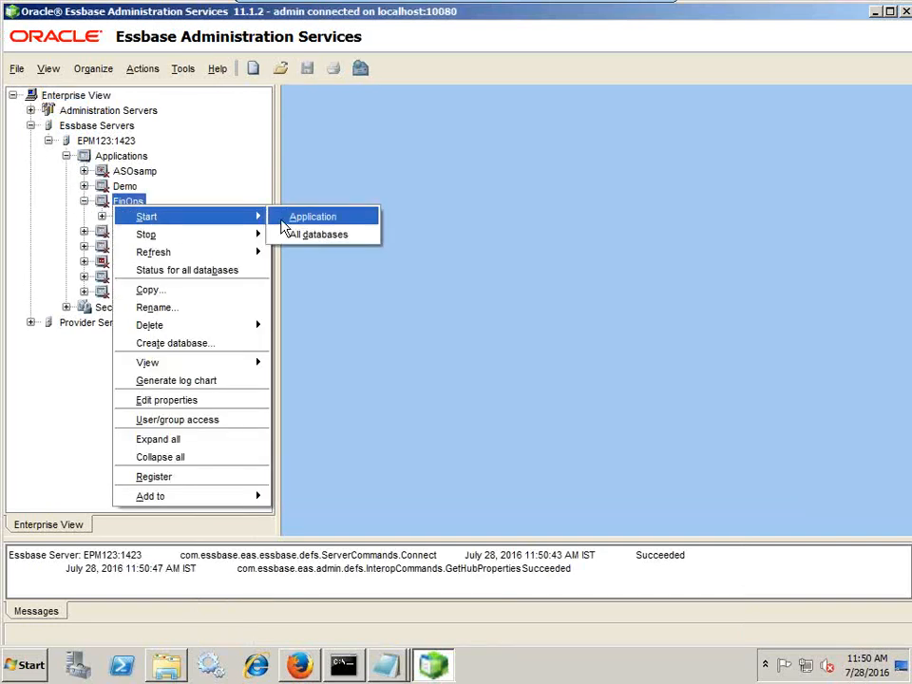
pyautogui.click(285, 217)
pyautogui.click(493, 377)
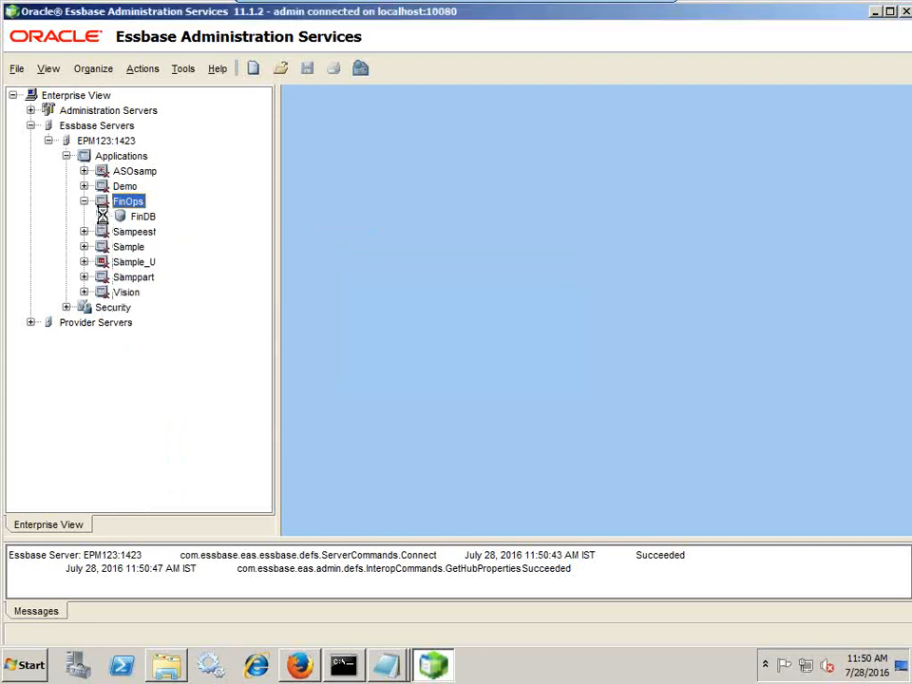
pyautogui.click(102, 217)
pyautogui.doubleClick(152, 233)
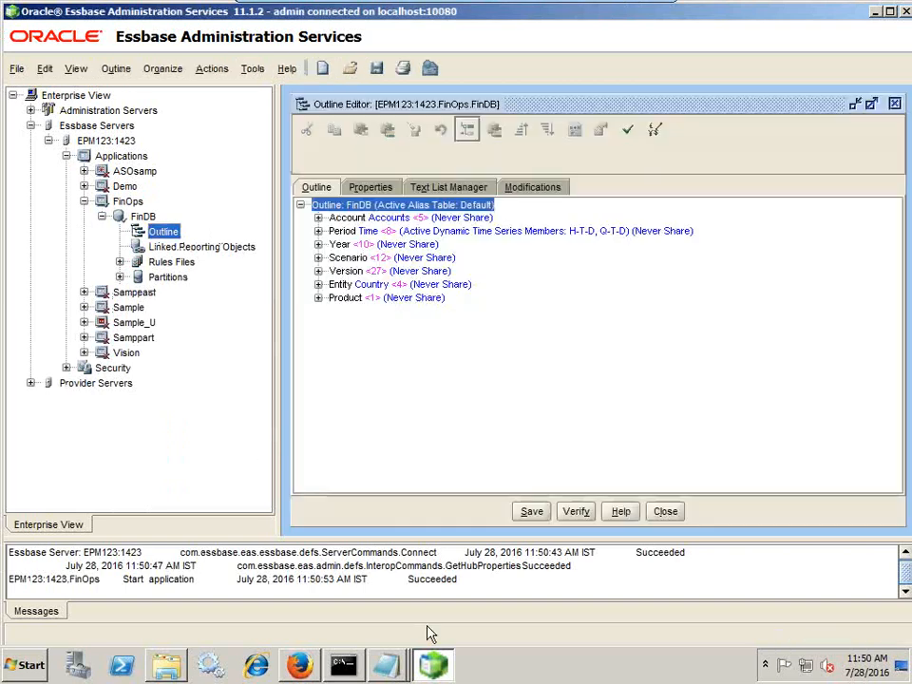
# Select GLNI4110_SRC on the first line of the NetIncome_FormatMask file
pyautogui.click(385, 665)
pyautogui.click(409, 658)
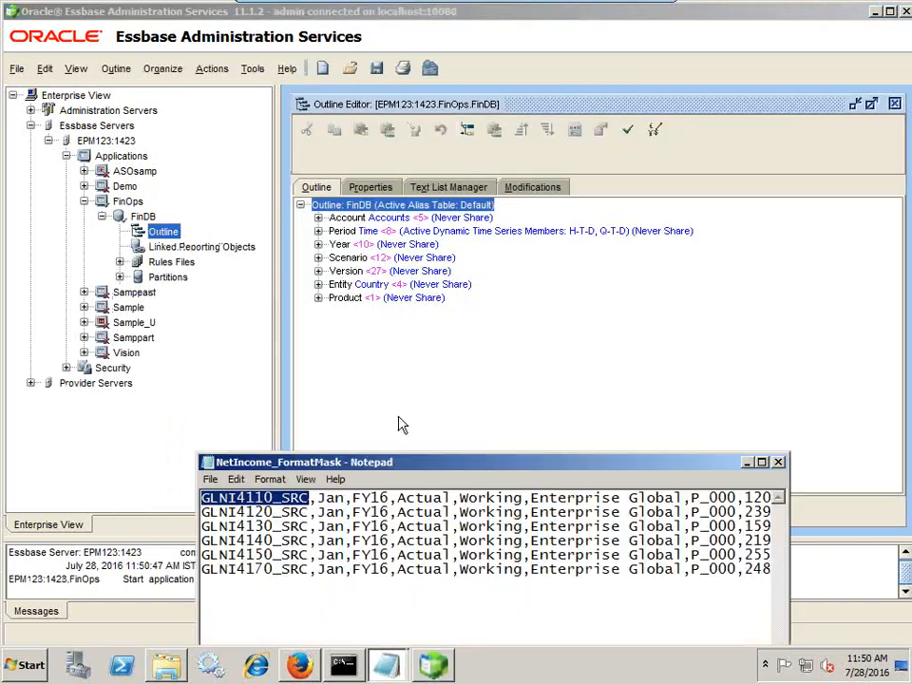
pyautogui.click(304, 498)
pyautogui.moveTo(304, 498); pyautogui.dragTo(203, 498)
# Expand Account > AllA > NI > 0001 > 0002 > GP > 4001 Total Revenue to show 4110–4170
pyautogui.click(324, 221)
pyautogui.click(320, 218)
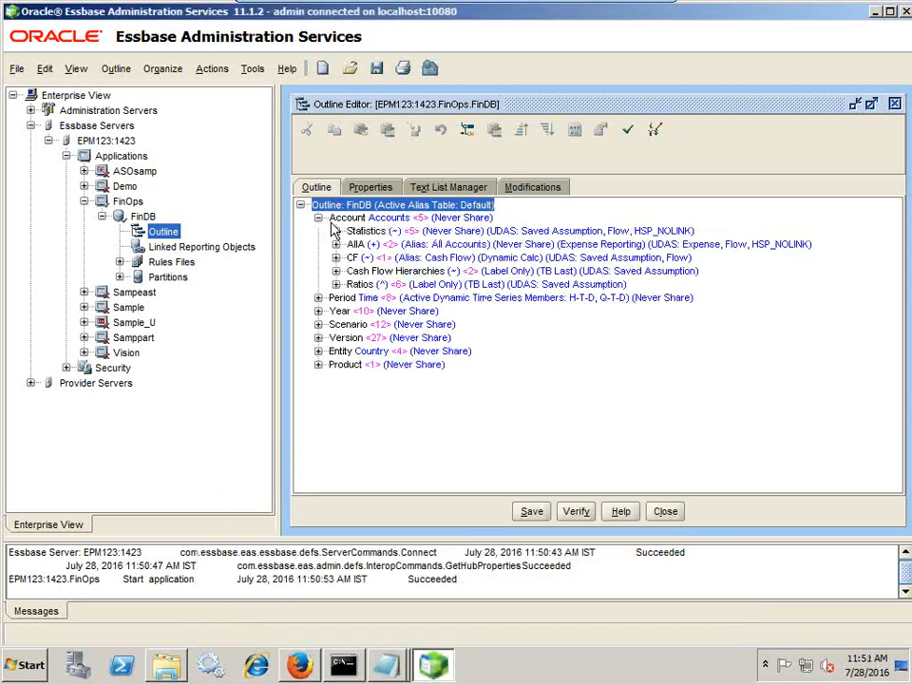
pyautogui.click(337, 244)
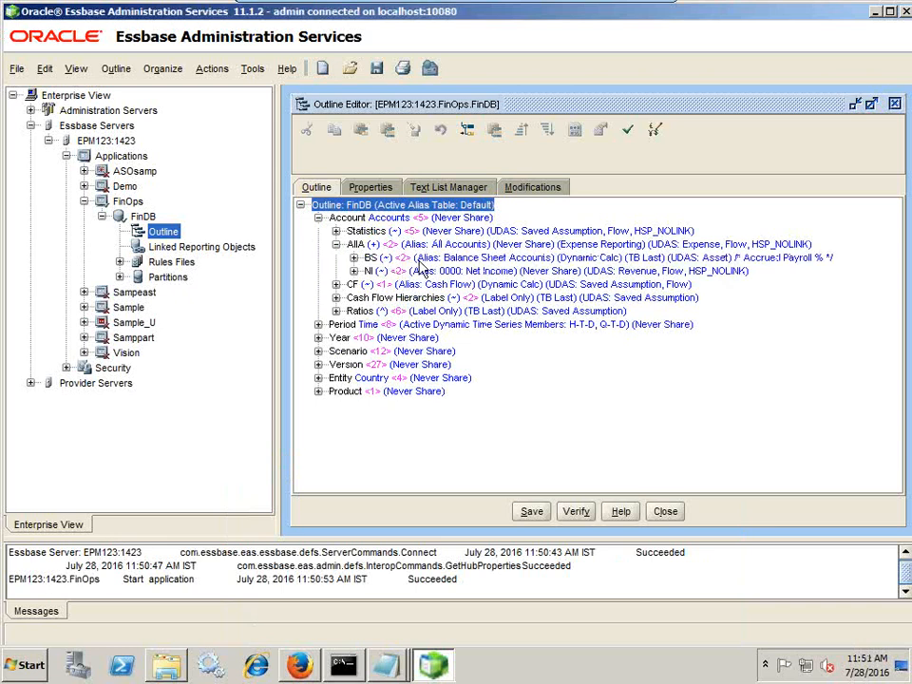
pyautogui.click(353, 271)
pyautogui.click(372, 285)
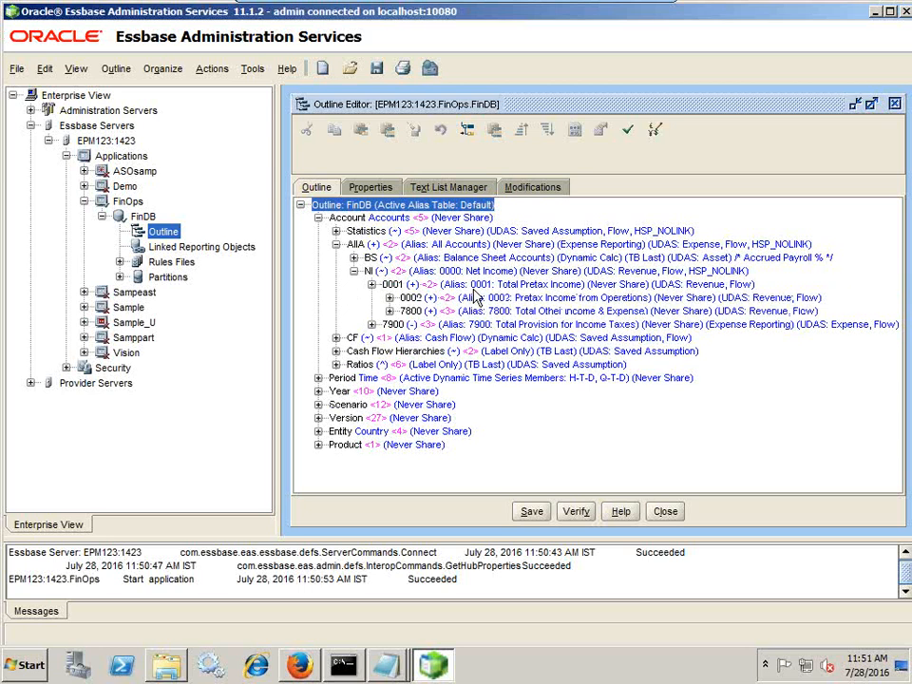
pyautogui.click(390, 297)
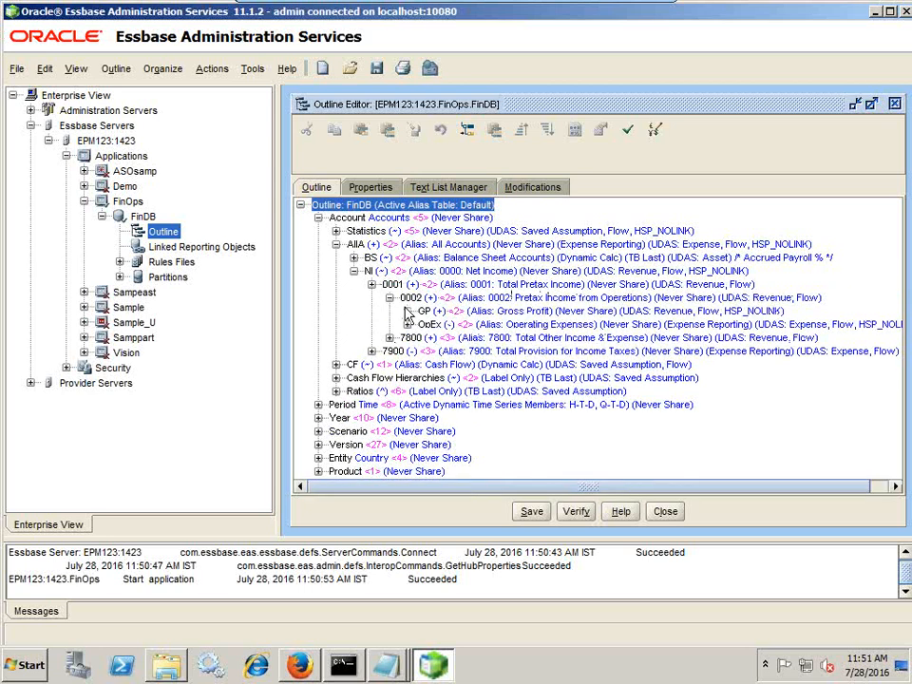
pyautogui.click(407, 311)
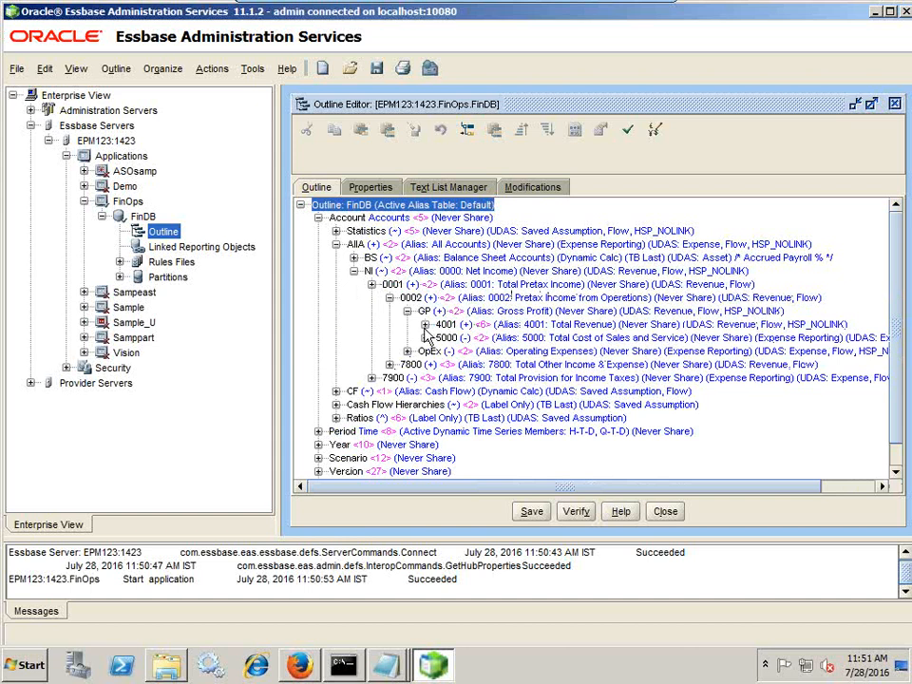
pyautogui.doubleClick(518, 326)
pyautogui.click(511, 327)
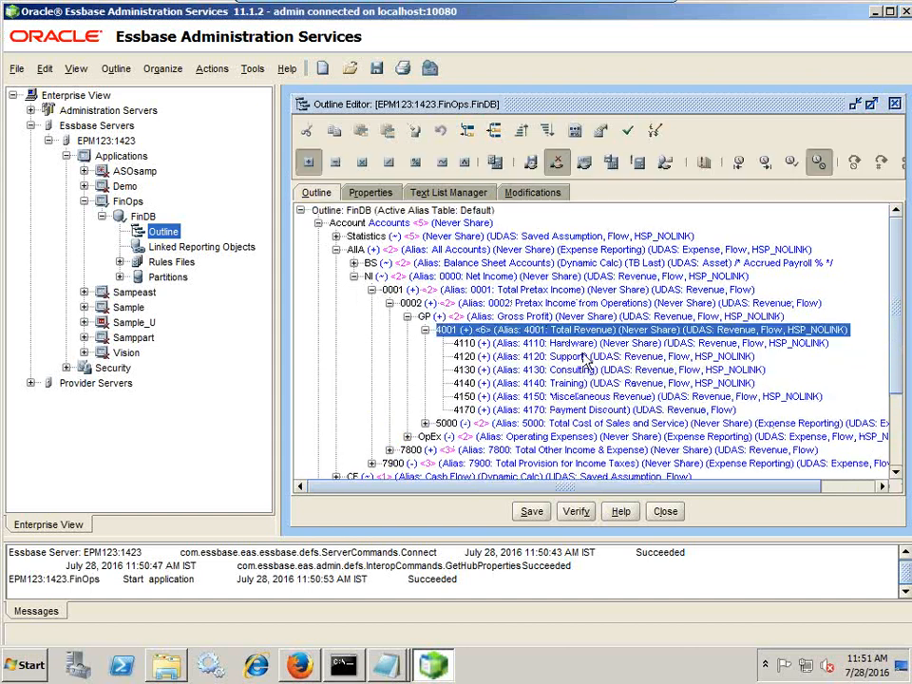
# Back in the source file, highlight NI4110_SRC on the first line
pyautogui.hotkey('alt', 'Tab')
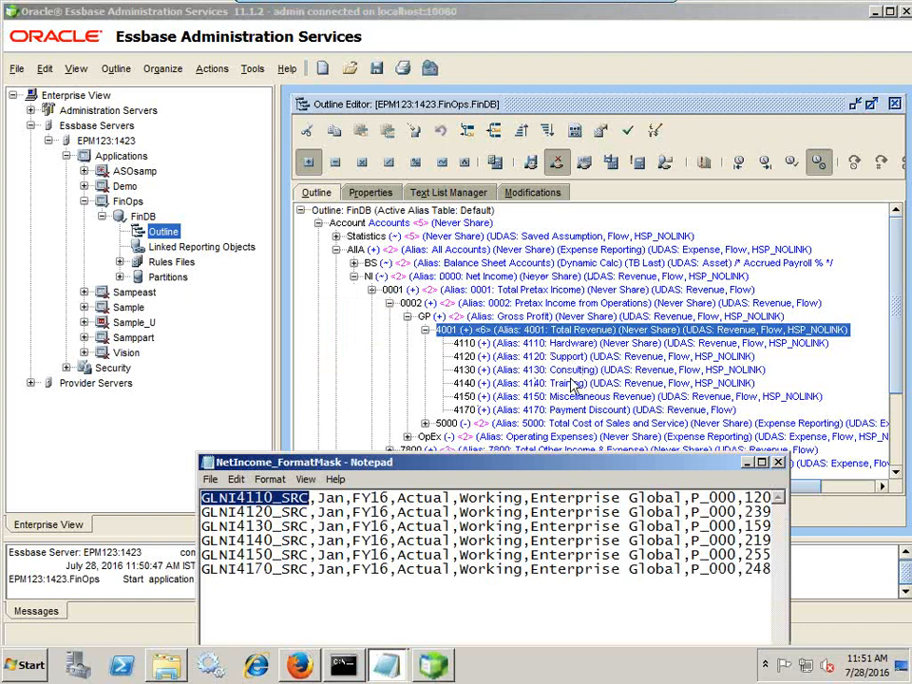
pyautogui.click(319, 513)
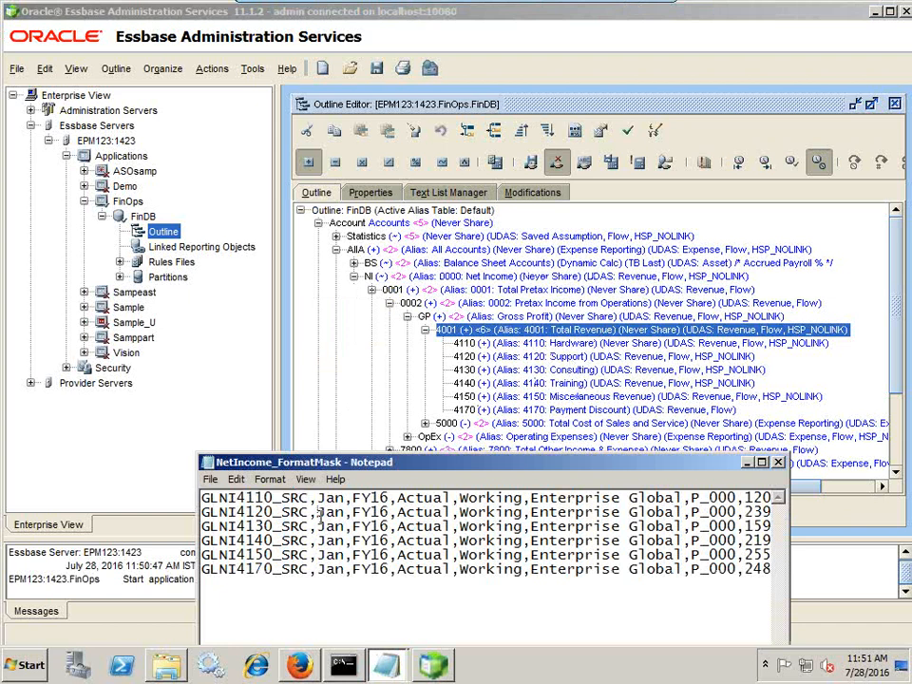
pyautogui.moveTo(309, 499); pyautogui.dragTo(201, 499)
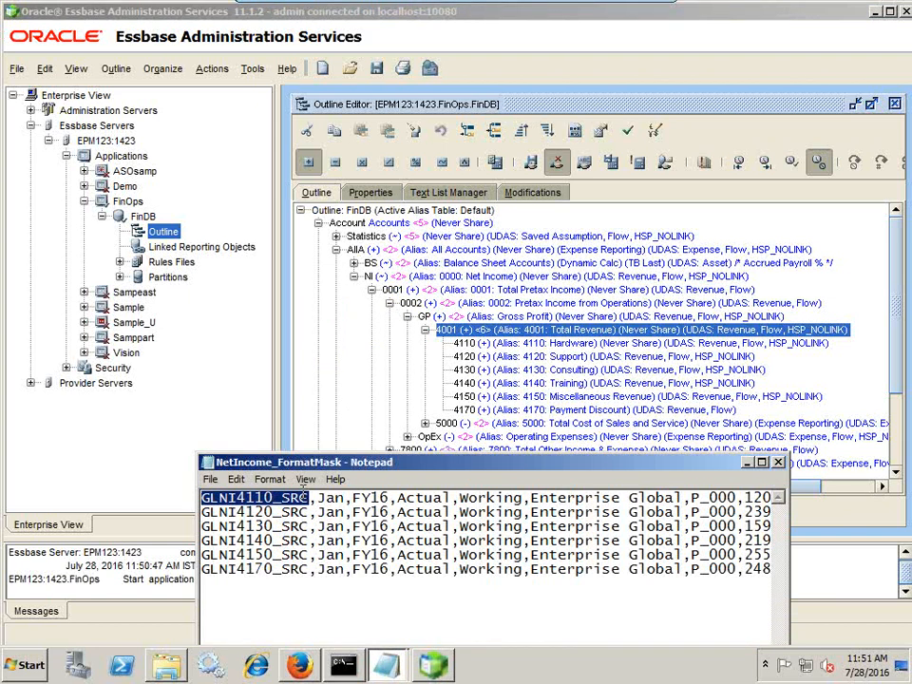
pyautogui.click(390, 665)
# In the untitled Notepad, add a 'Source Target' header, 'GLNI4110_SRC 4110' and '#FORMAT'
pyautogui.click(408, 629)
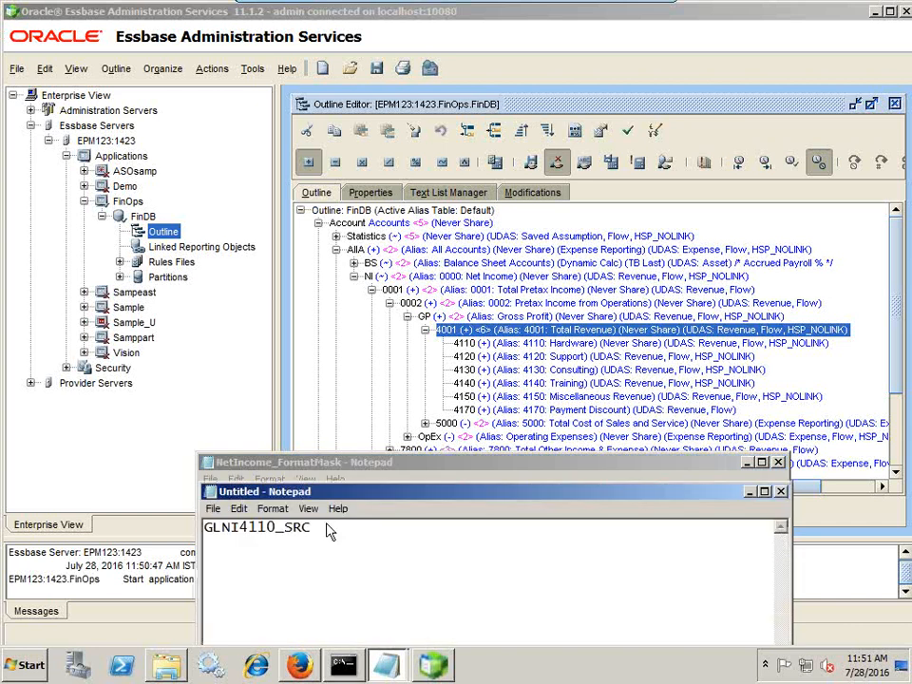
pyautogui.click(336, 530)
pyautogui.press('Return')
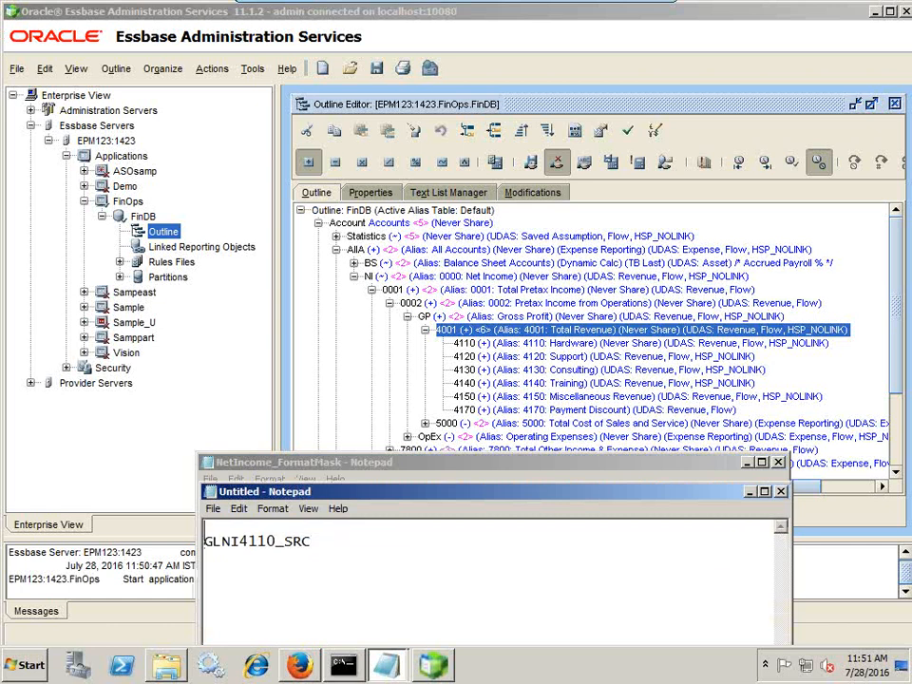
pyautogui.write('Source\t\t\tTarget GLNI')
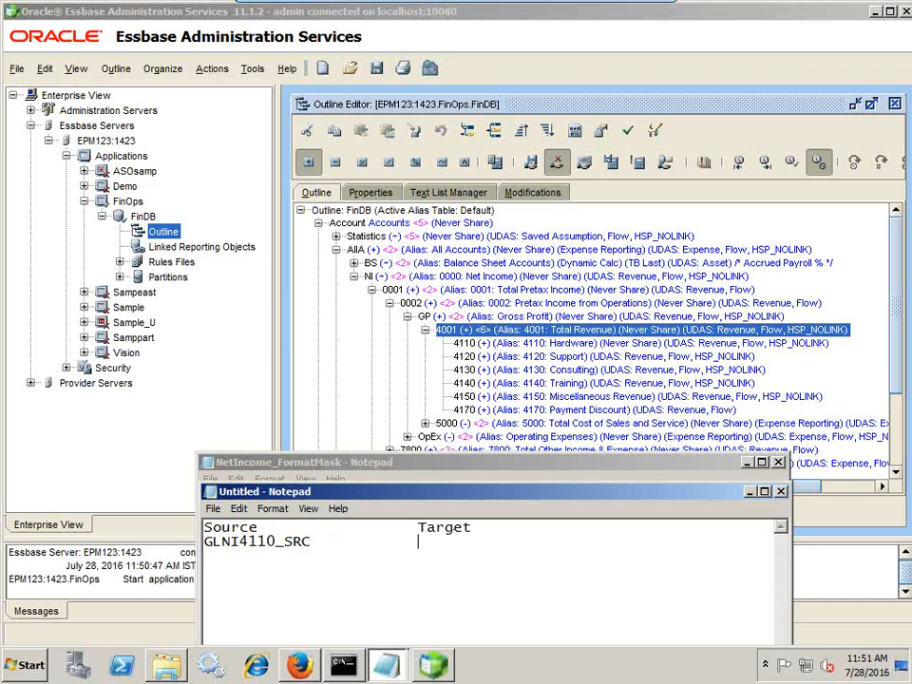
pyautogui.write('4110_SRC\t\t4110  #')
pyautogui.write('FORMAT')
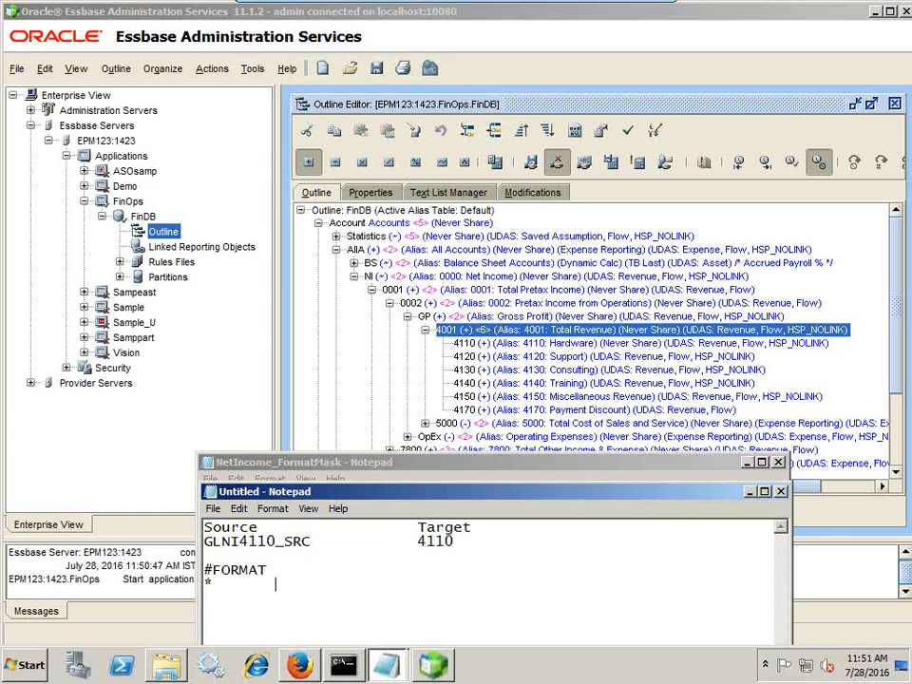
# List the wildcard legend '* All Char', '# Ignore' and '? Single Char'
pyautogui.write('All Char')
pyautogui.press('Return')
pyautogui.write('#\tIgnore')
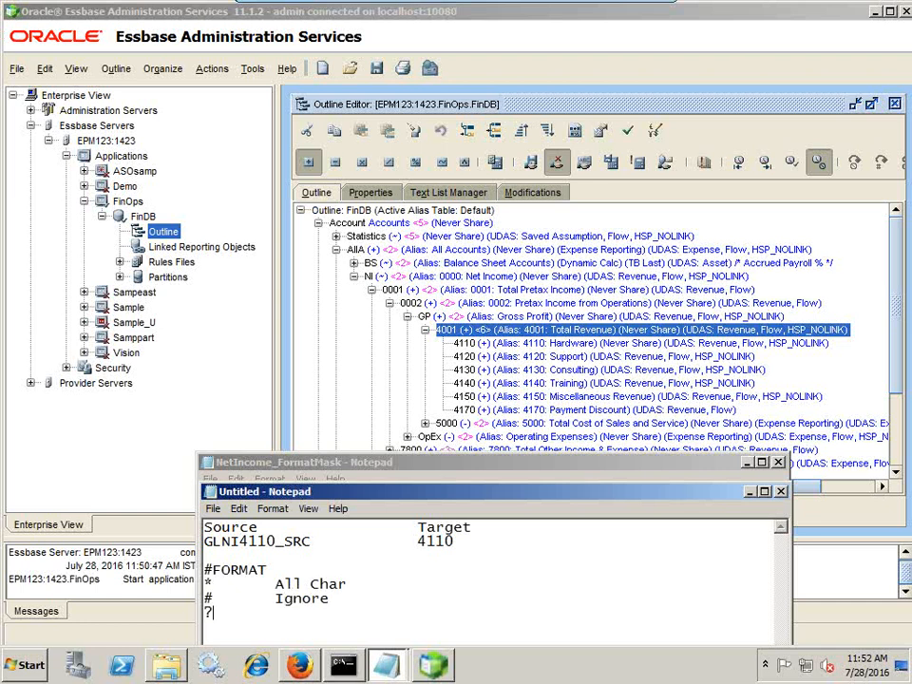
pyautogui.write(' ?\tSingle Char')
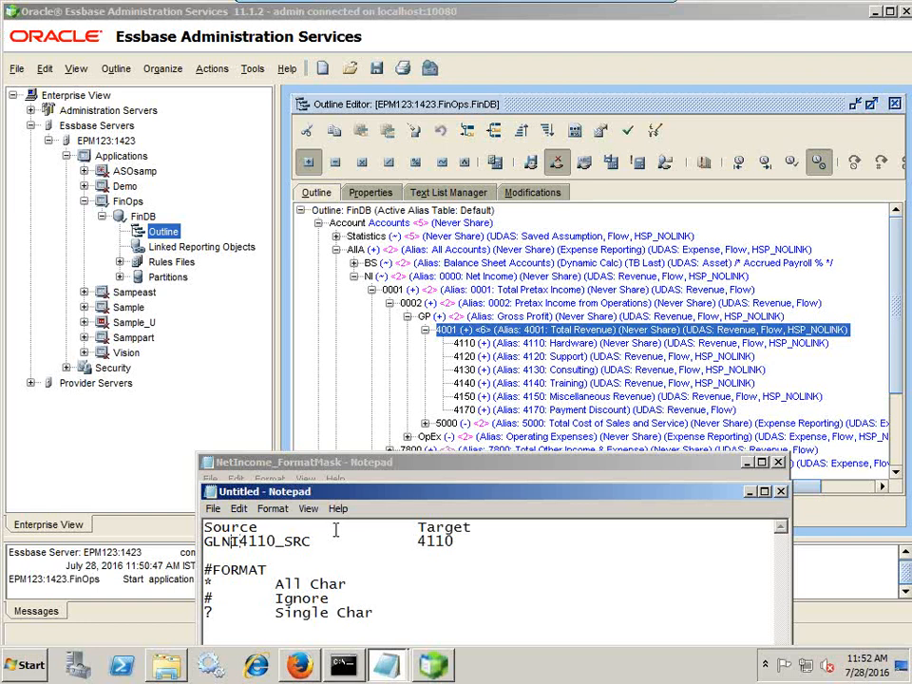
pyautogui.hotkey('shift', 'Right')
pyautogui.hotkey('shift', 'Right')
pyautogui.hotkey('shift', 'Right')
pyautogui.hotkey('shift', 'Right')
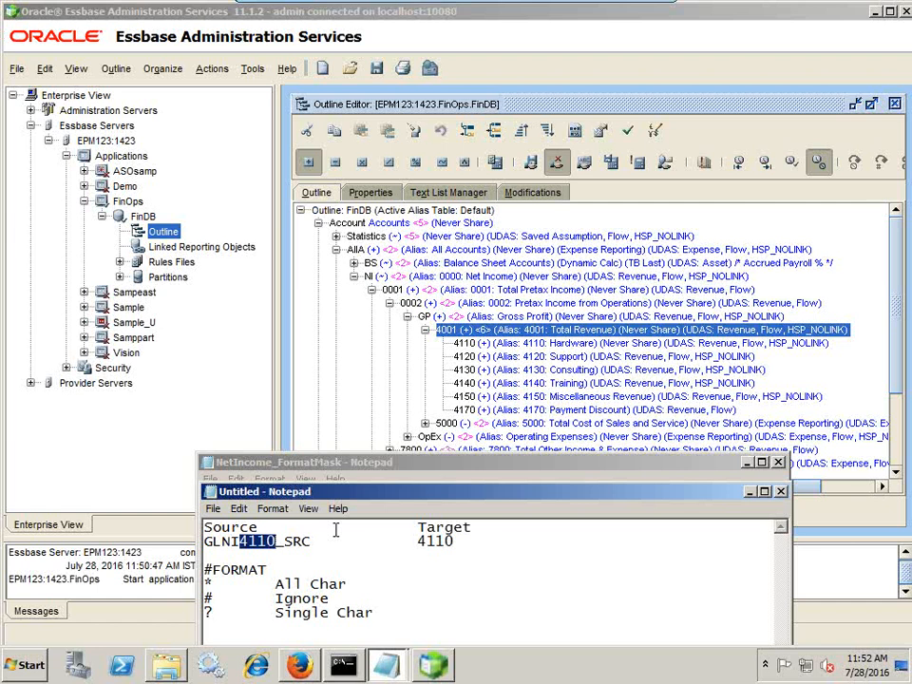
# Add the mask line #FORMAT("###????####") below the example and bring NetIncome_FormatMask into view
pyautogui.press('Down')
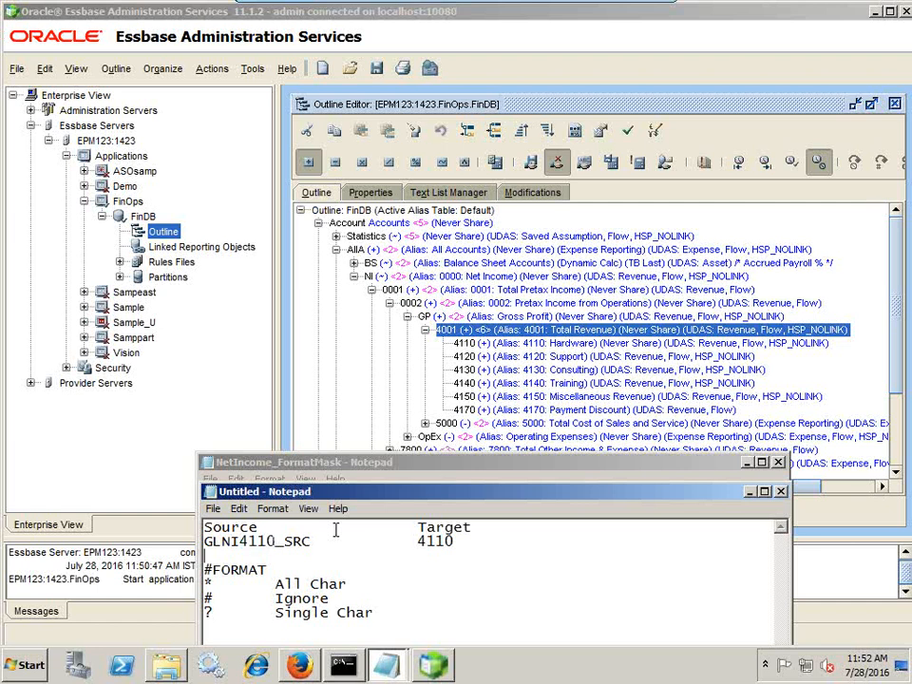
pyautogui.press('Return')
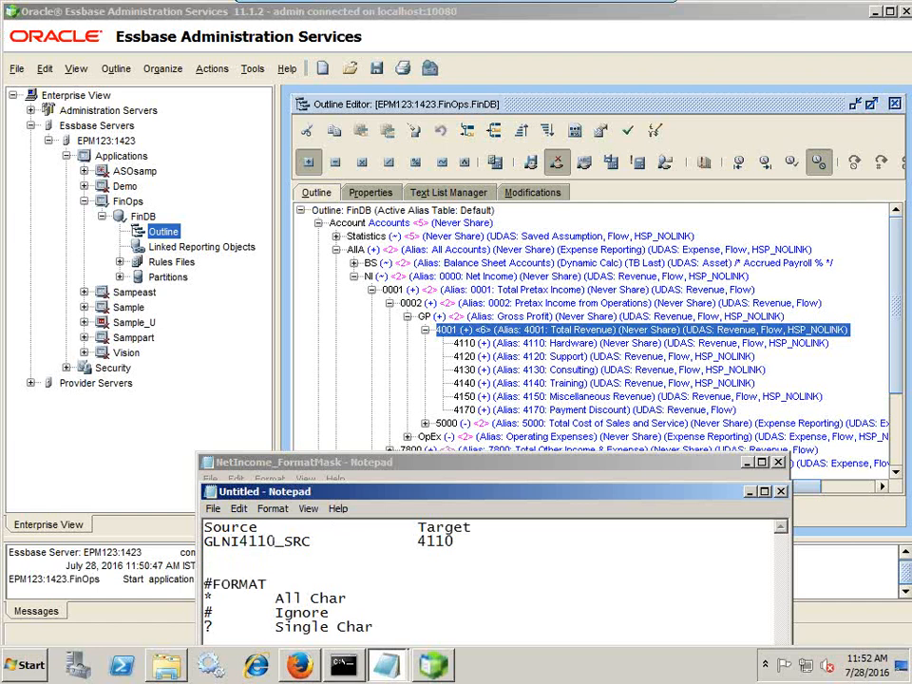
pyautogui.press('BackSpace')
pyautogui.press('Return')
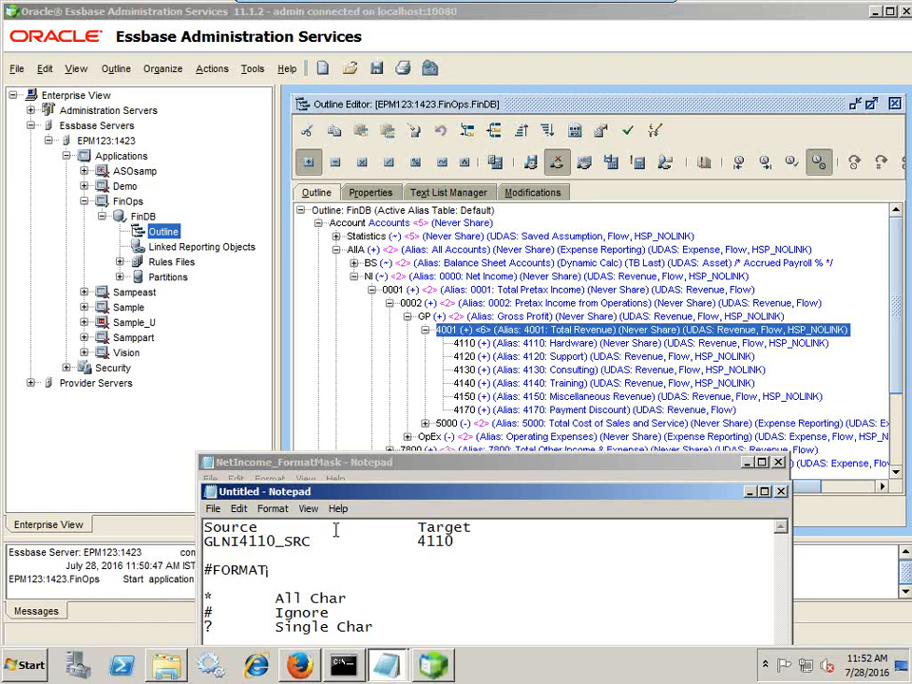
pyautogui.write('##')
pyautogui.press('BackSpace')
pyautogui.press('BackSpace')
pyautogui.write('#FORMAT("####???')
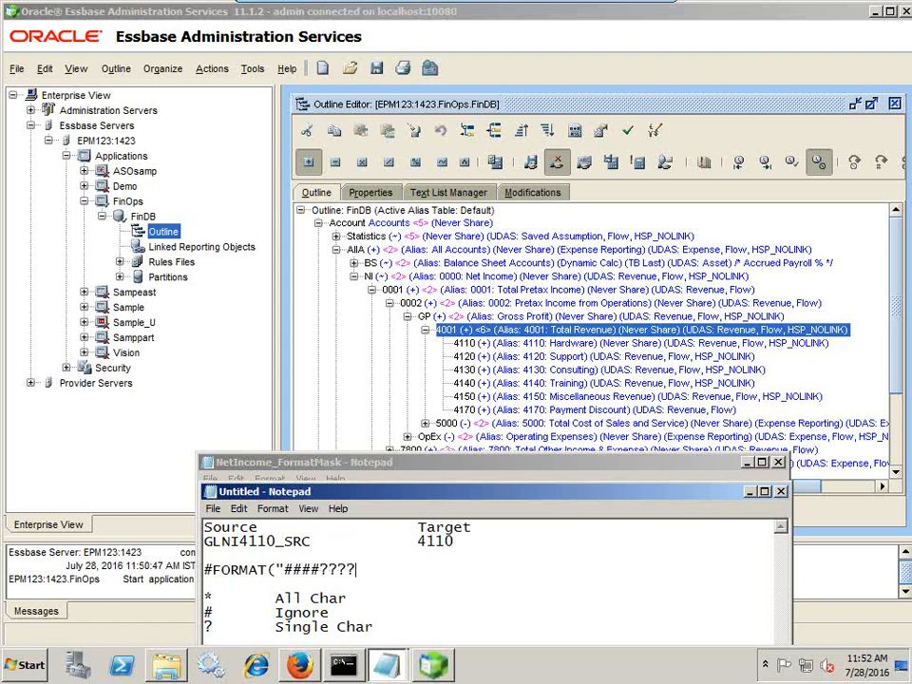
pyautogui.write('?####")')
pyautogui.press('Return')
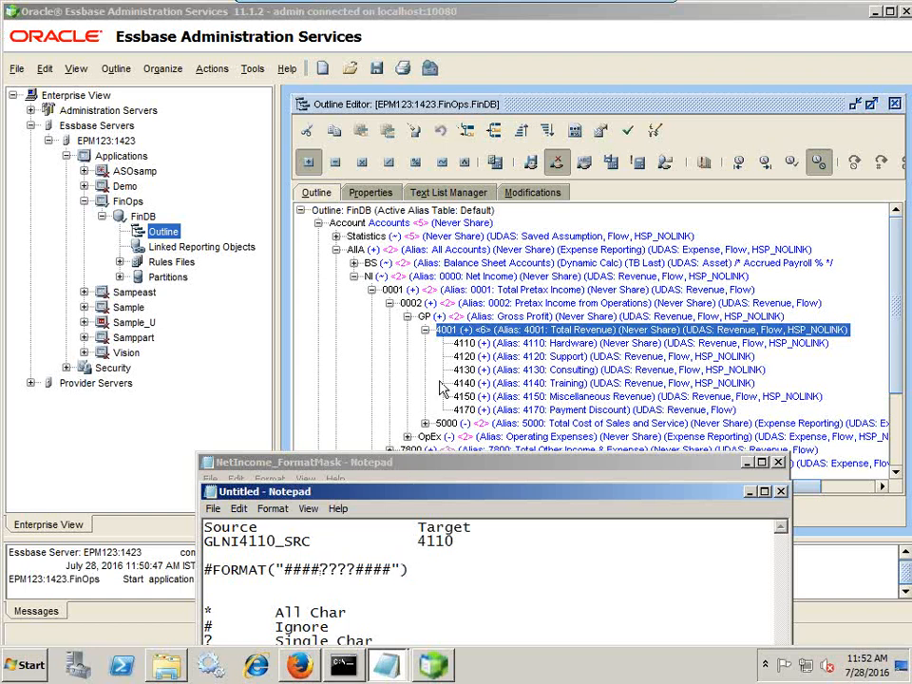
pyautogui.moveTo(444, 472); pyautogui.dragTo(460, 408)
# Collapse Account so FinDB shows seven top-level dimensions, then return to NetIncome_FormatMask
pyautogui.click(318, 223)
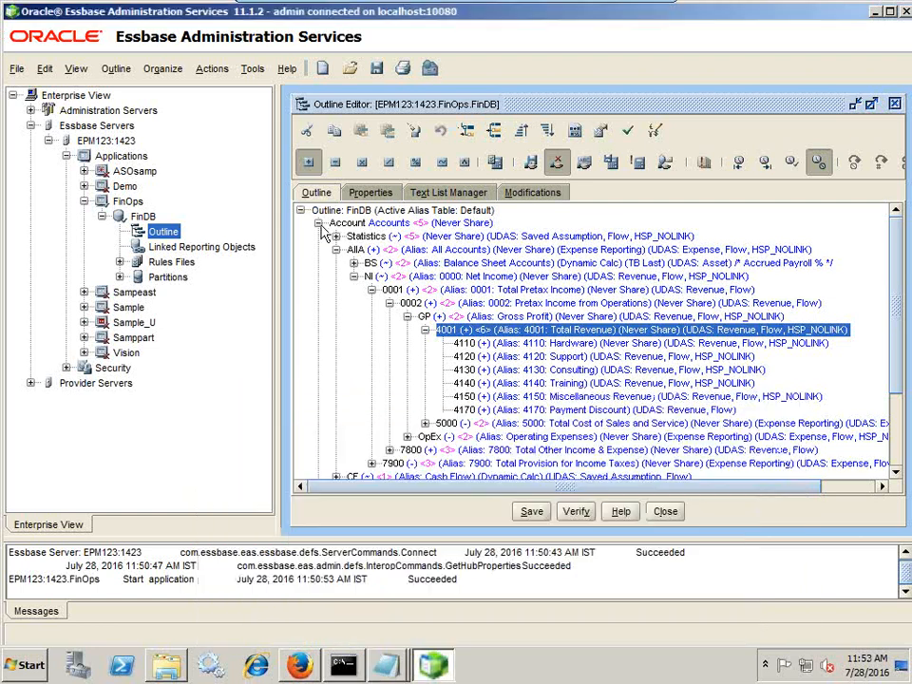
pyautogui.hotkey('alt', 'Tab')
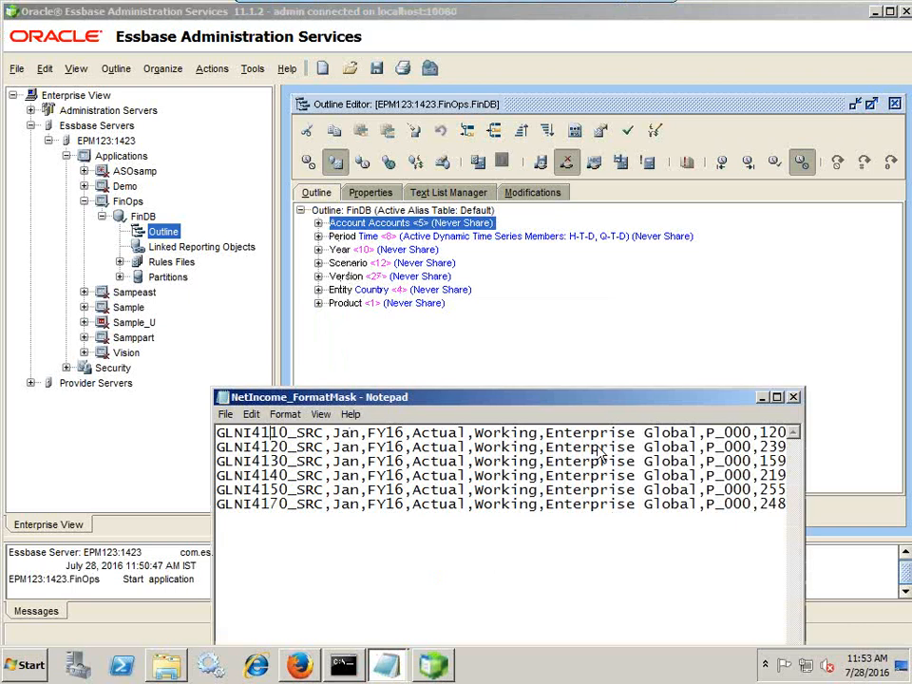
pyautogui.moveTo(760, 434); pyautogui.dragTo(789, 435)
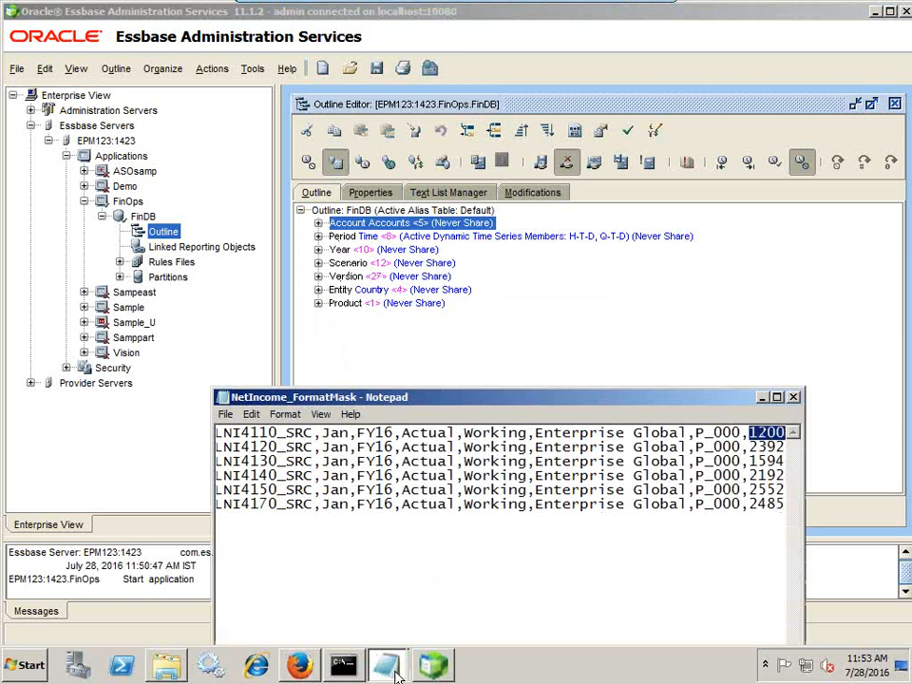
pyautogui.click(300, 665)
# From the EPM Workspace tab, open Navigate > Administer > Data Management
pyautogui.click(253, 16)
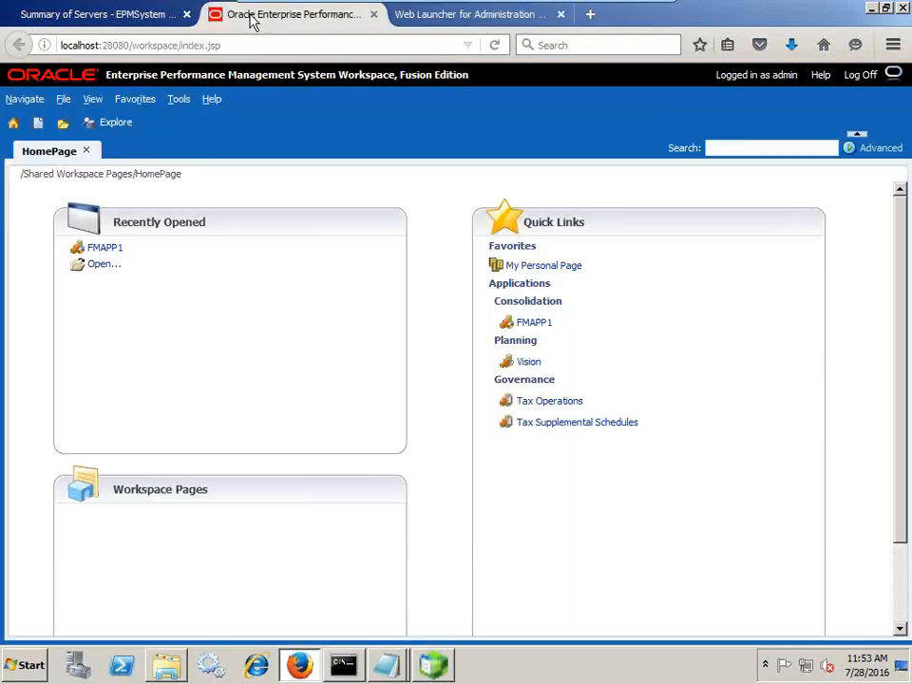
pyautogui.click(8, 100)
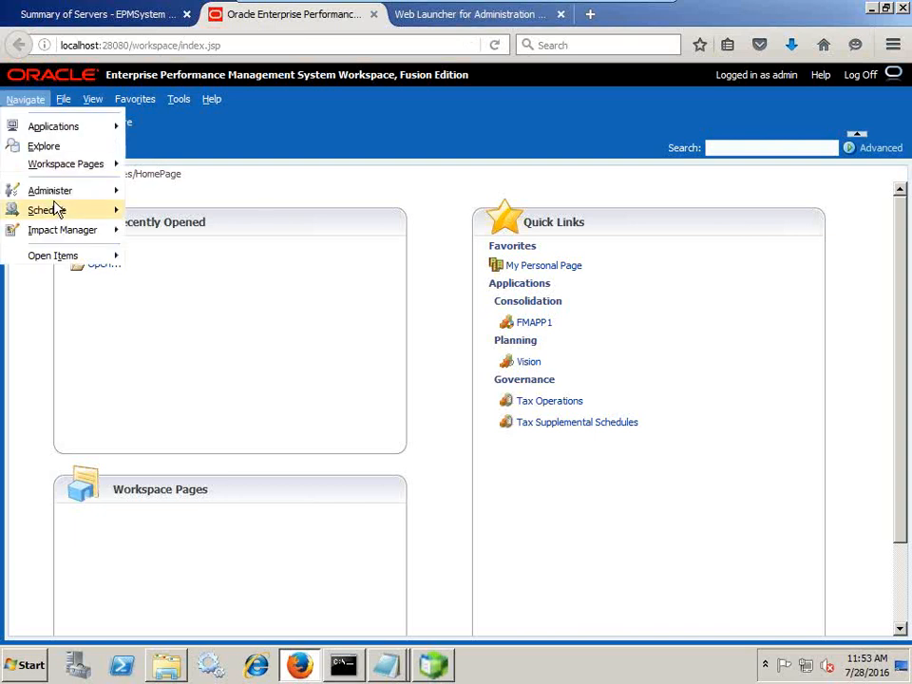
pyautogui.moveTo(82, 196)
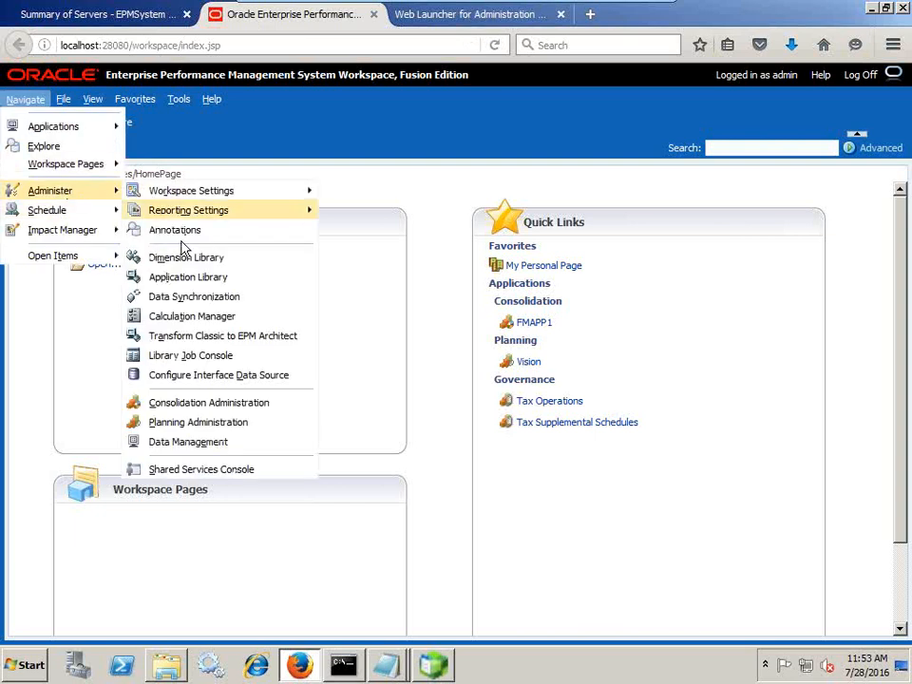
pyautogui.click(210, 442)
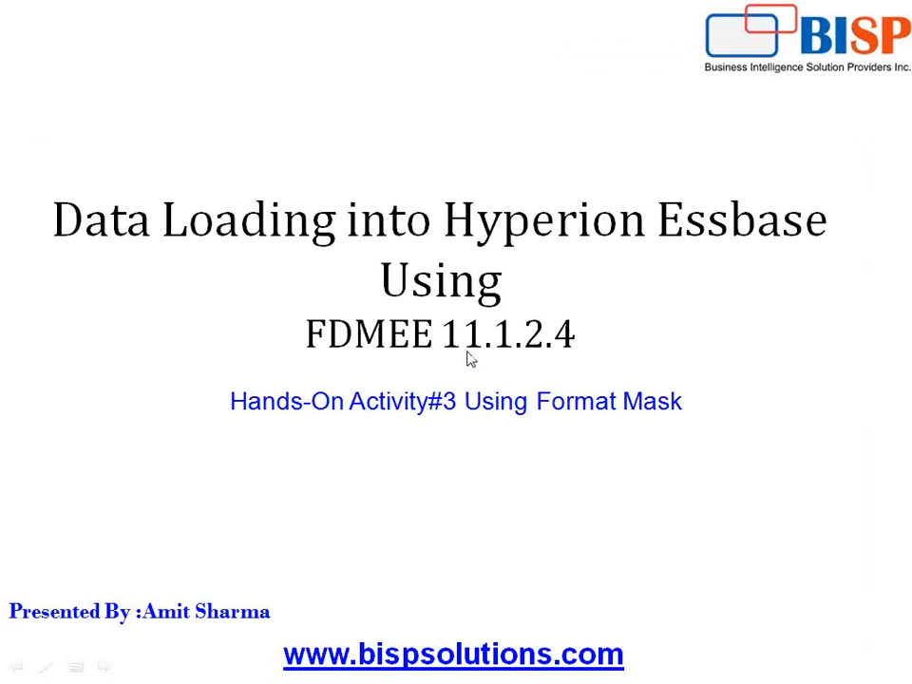
# Advance two slides to 'Steps to Load Data Into Essbase', then switch back to the VMware browser
pyautogui.click(467, 356)
pyautogui.click(468, 356)
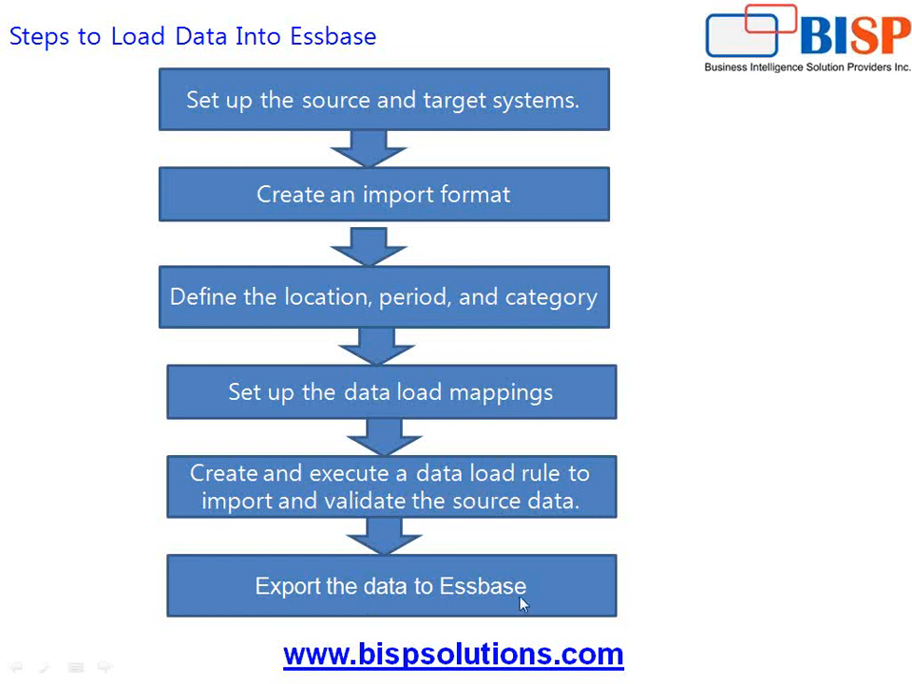
pyautogui.press('super')
pyautogui.click(356, 671)
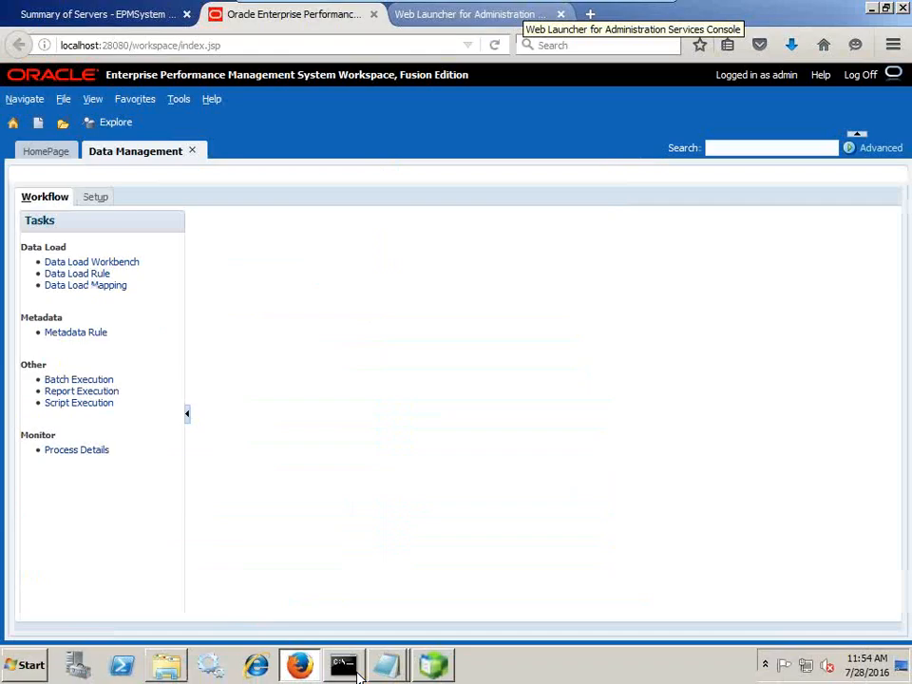
# In Data Management Setup, open System Settings and create the application folders
pyautogui.click(87, 196)
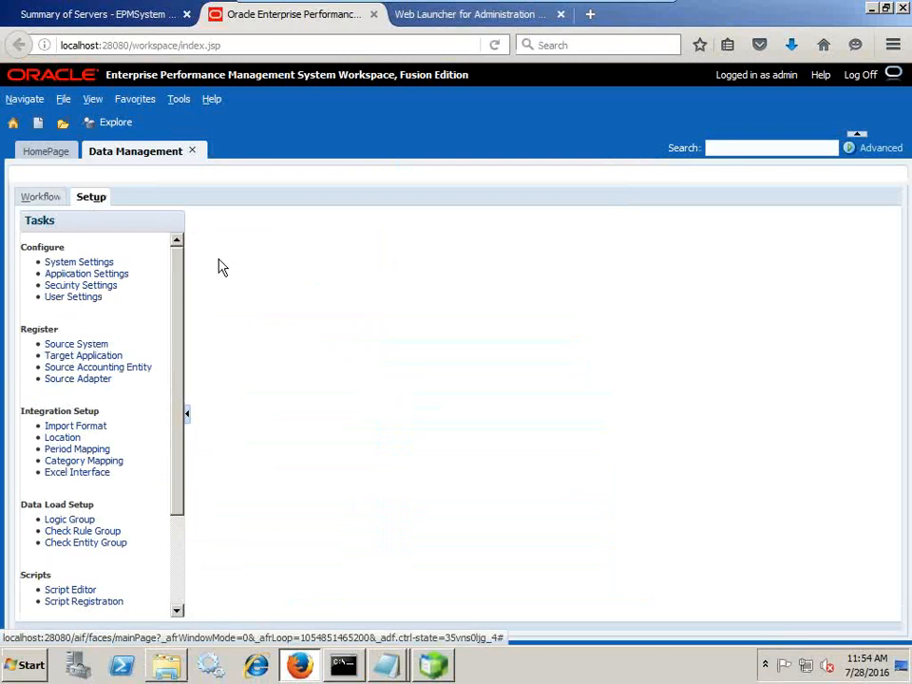
pyautogui.click(96, 274)
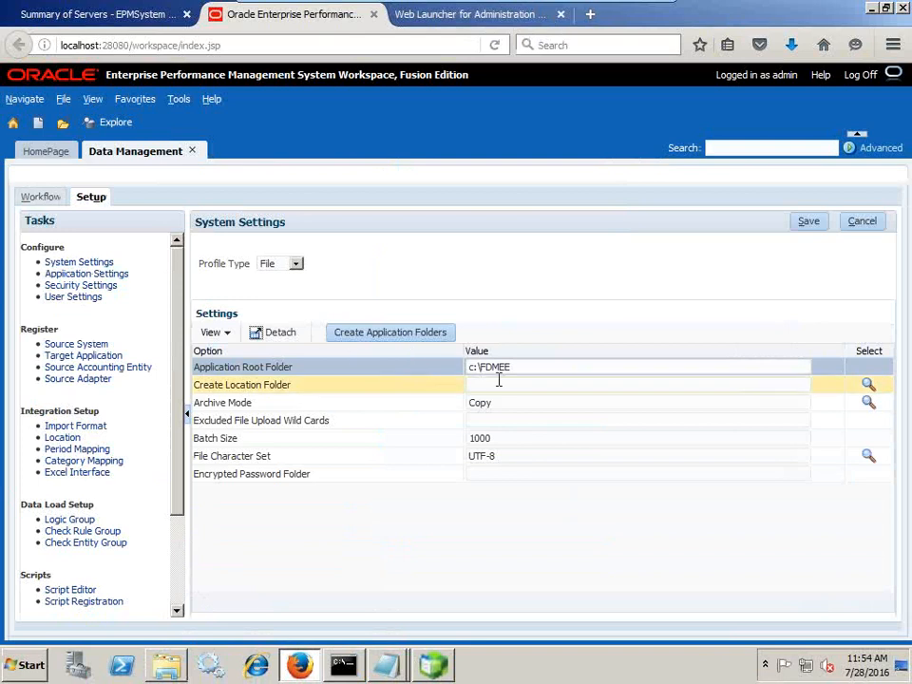
pyautogui.click(443, 331)
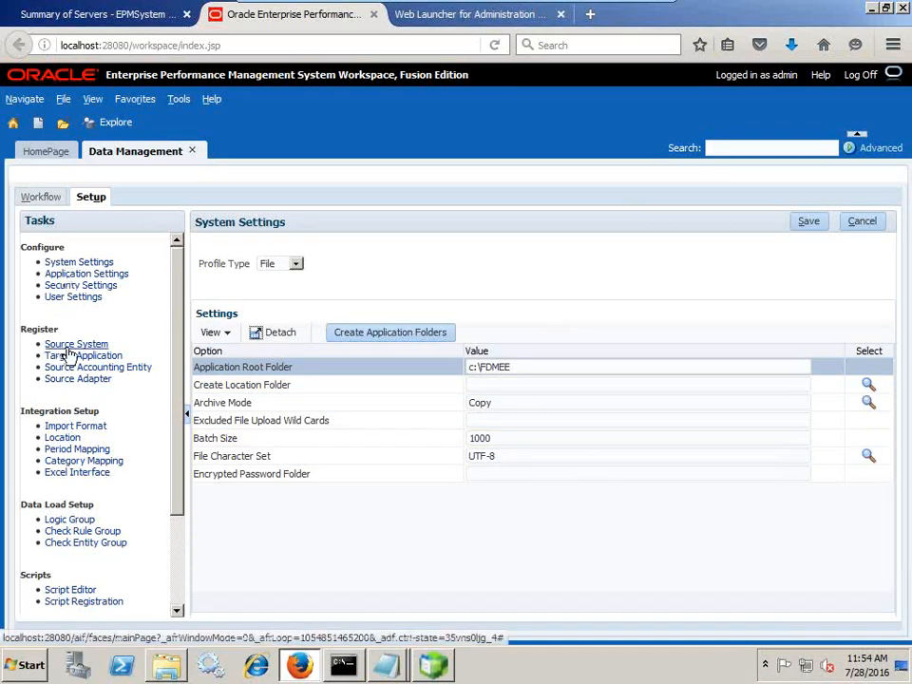
# Open Source System, then Target Application to review FinOps-FinDB's dimension details
pyautogui.click(99, 342)
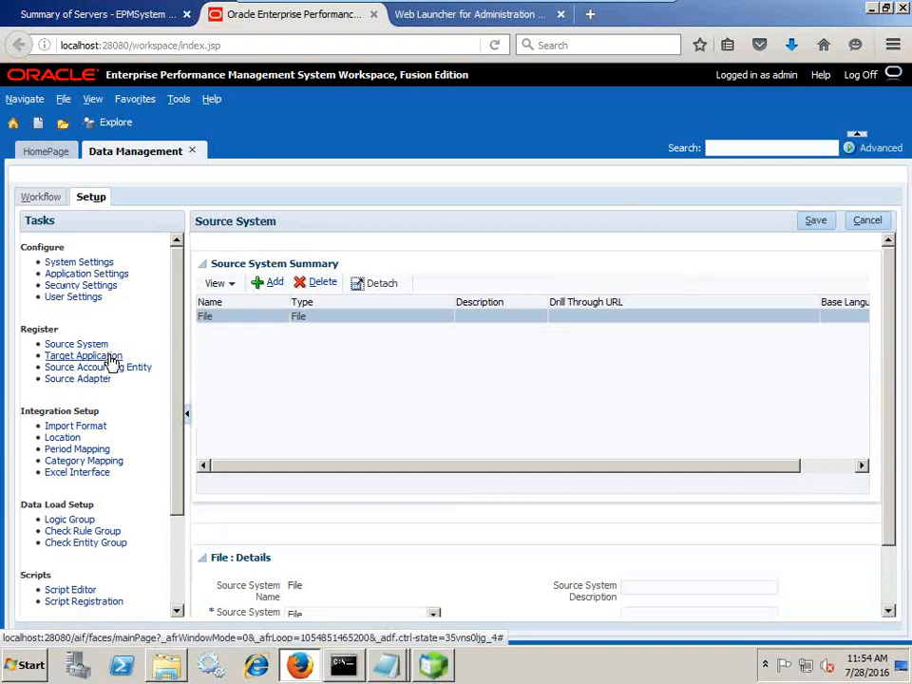
pyautogui.click(112, 359)
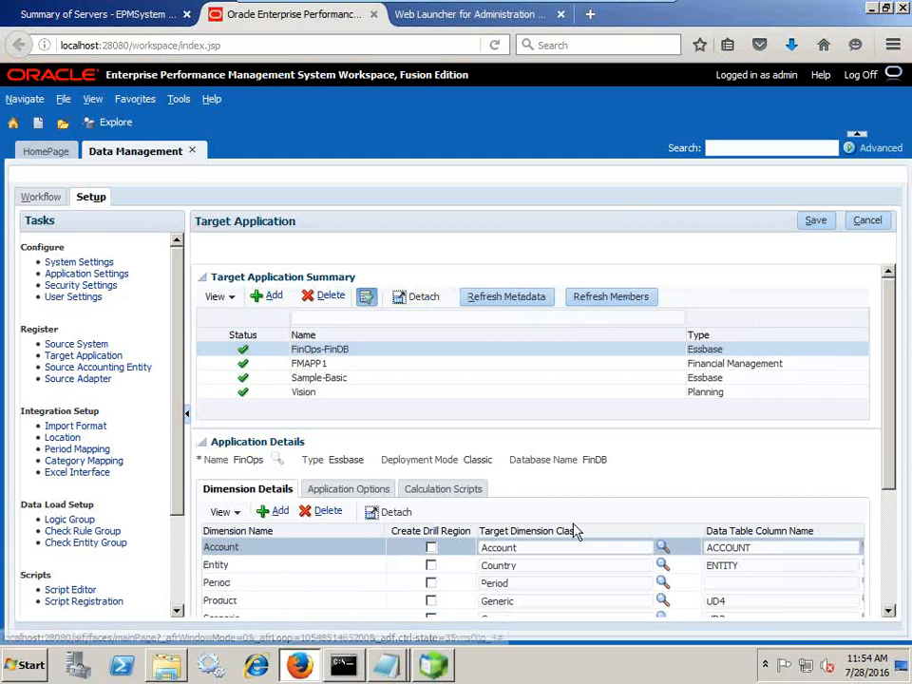
pyautogui.scroll(-3, 581, 554)
pyautogui.scroll(3, 581, 555)
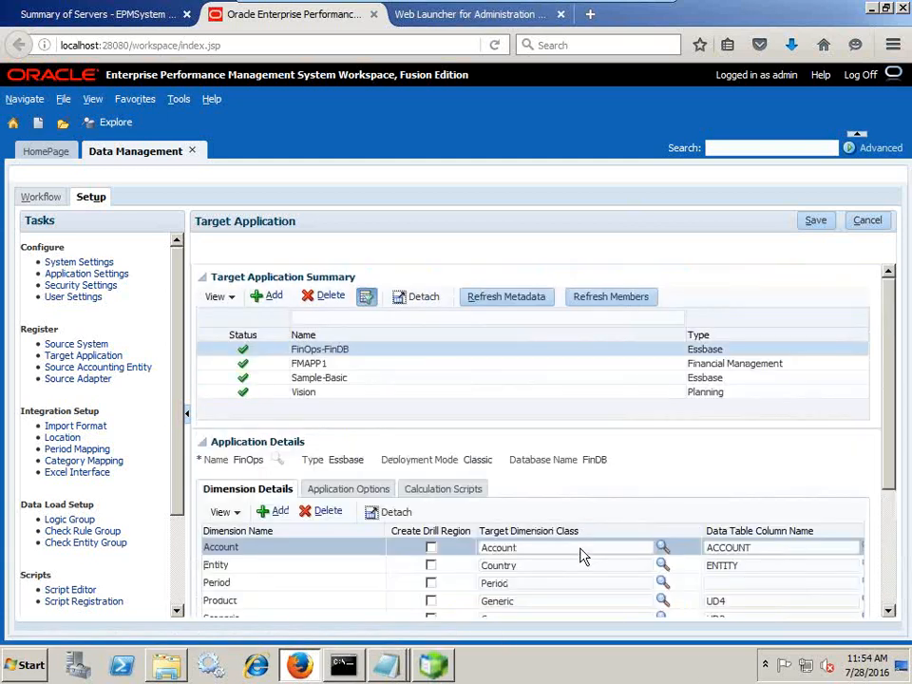
pyautogui.click(266, 296)
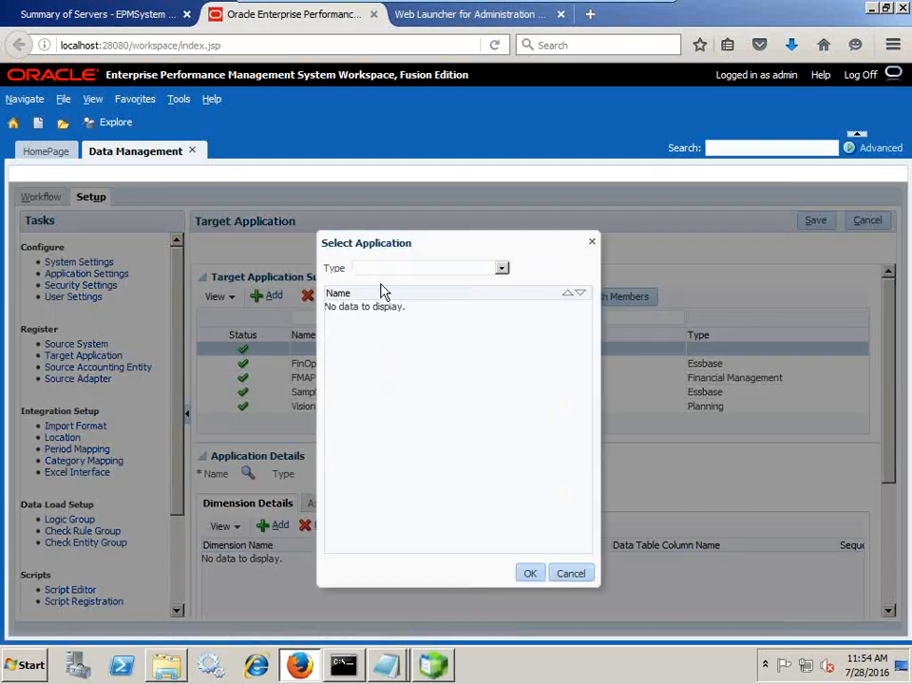
pyautogui.click(437, 270)
pyautogui.click(412, 315)
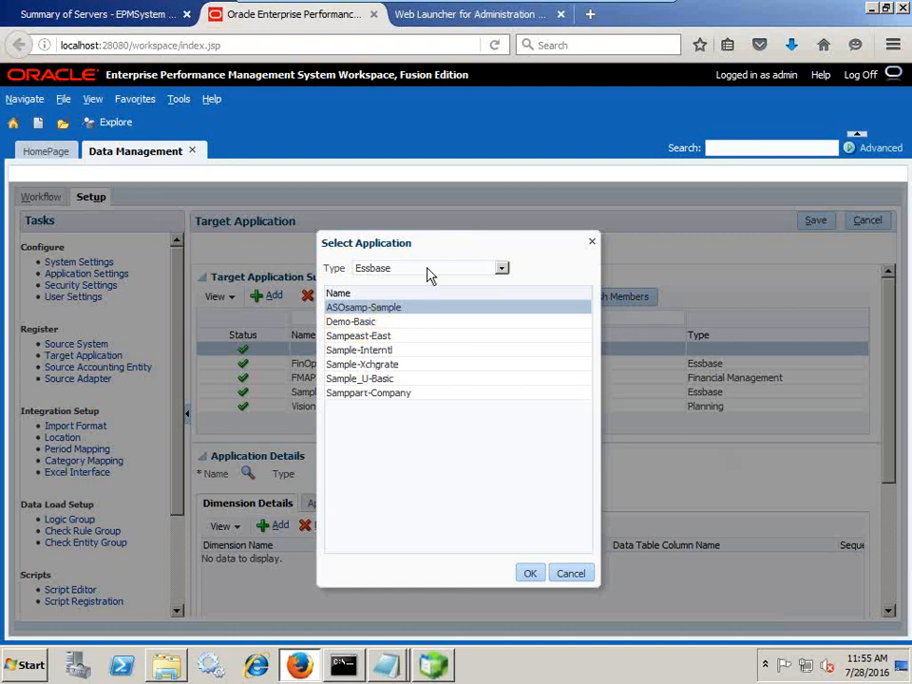
pyautogui.moveTo(422, 252); pyautogui.dragTo(603, 261)
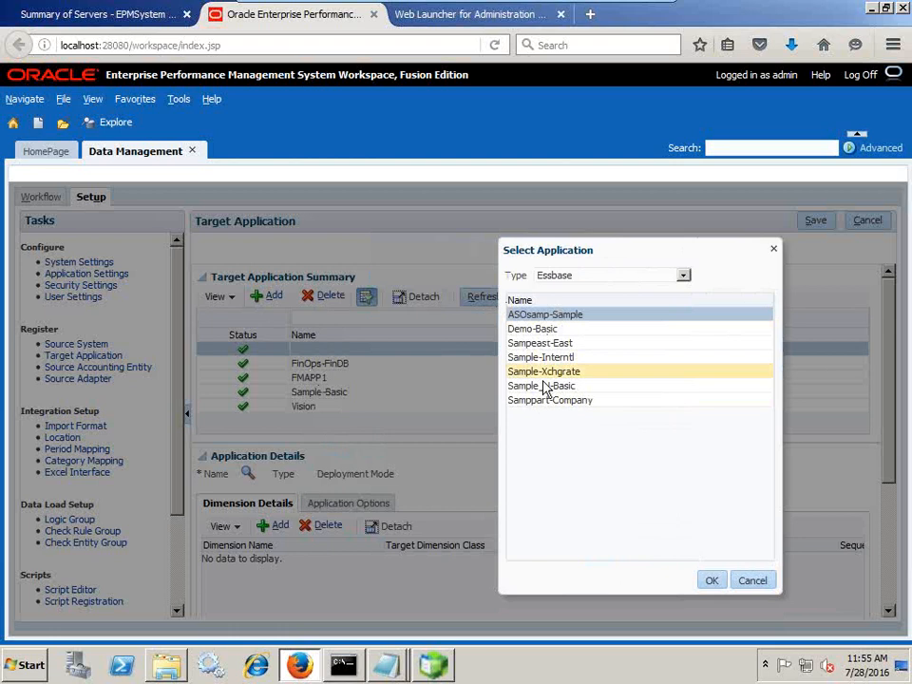
pyautogui.click(751, 578)
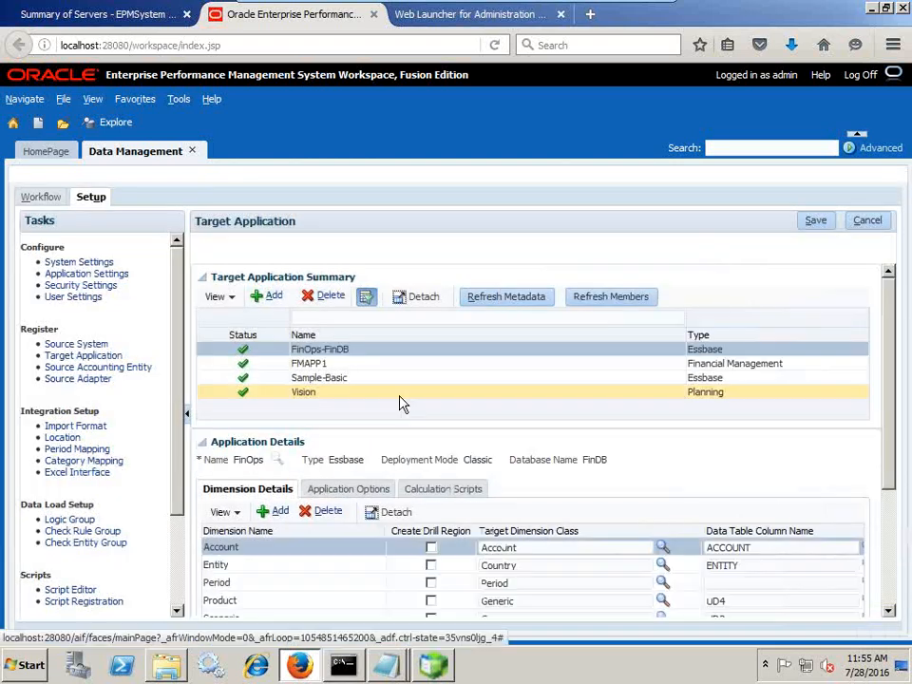
# Bring the NetIncome_FormatMask file forward and drag it down until the Version and Year dimensions show above it
pyautogui.scroll(-2, 401, 360)
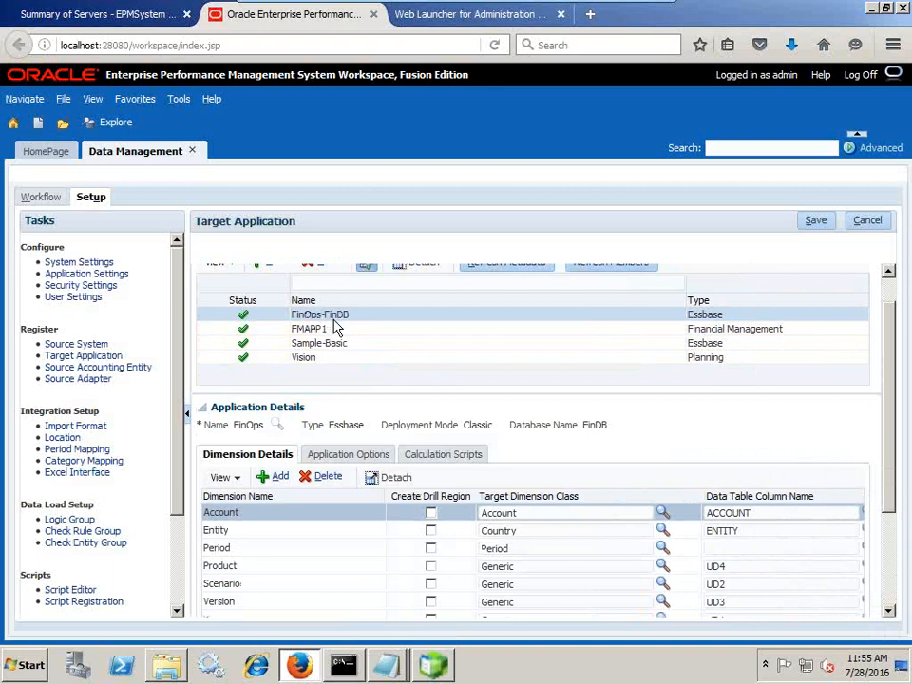
pyautogui.scroll(-4, 409, 442)
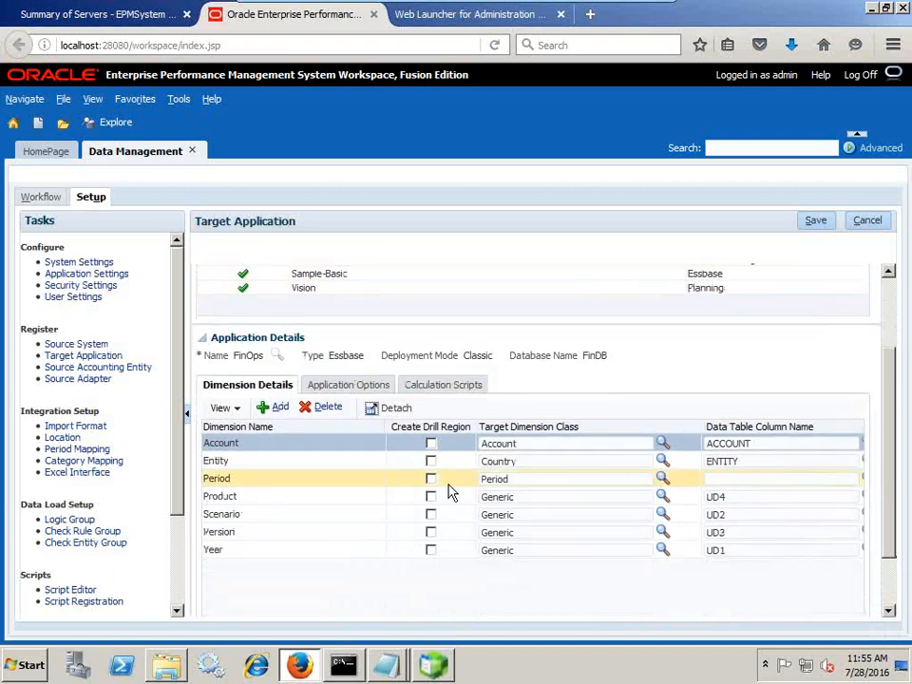
pyautogui.click(398, 676)
pyautogui.click(366, 603)
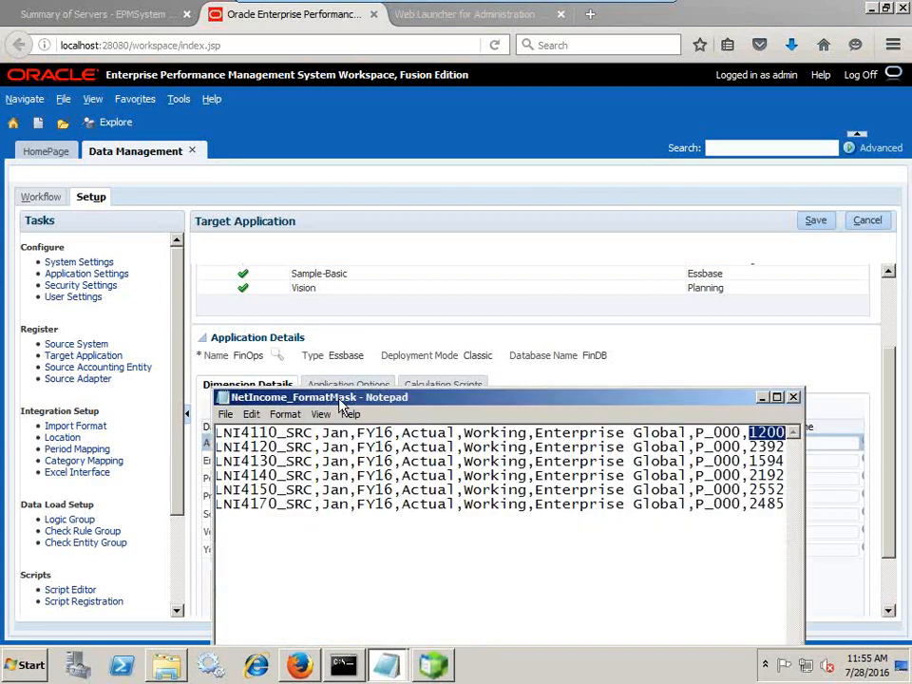
pyautogui.moveTo(341, 405); pyautogui.dragTo(340, 524)
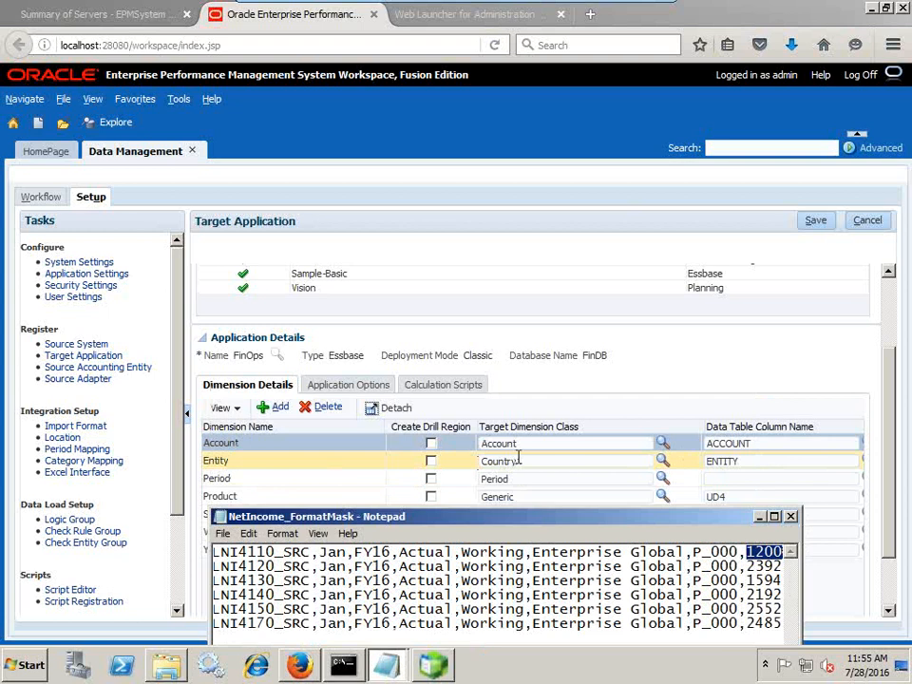
pyautogui.moveTo(453, 525); pyautogui.dragTo(455, 536)
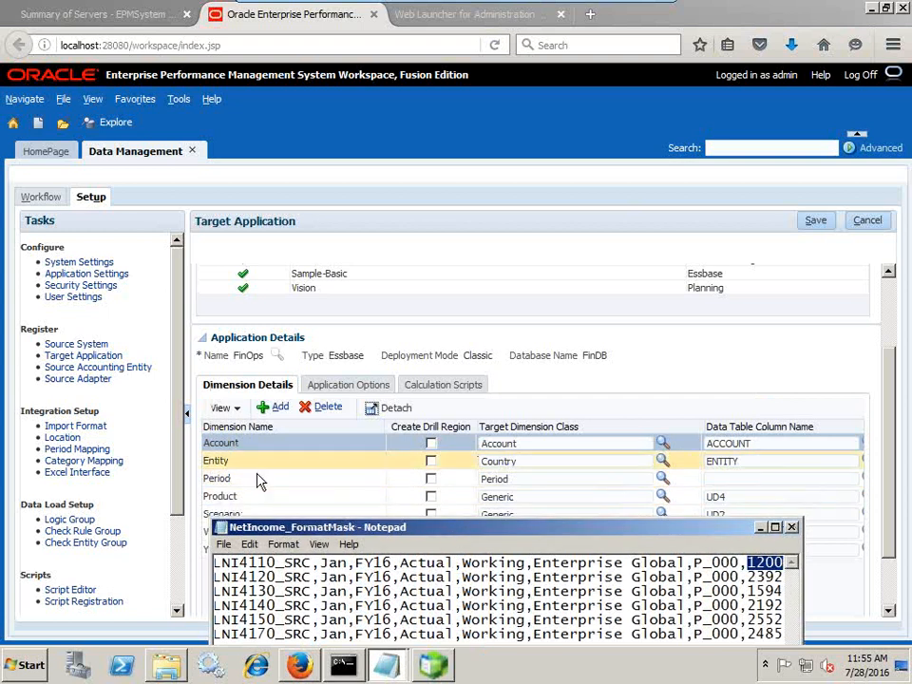
pyautogui.moveTo(283, 532); pyautogui.dragTo(285, 593)
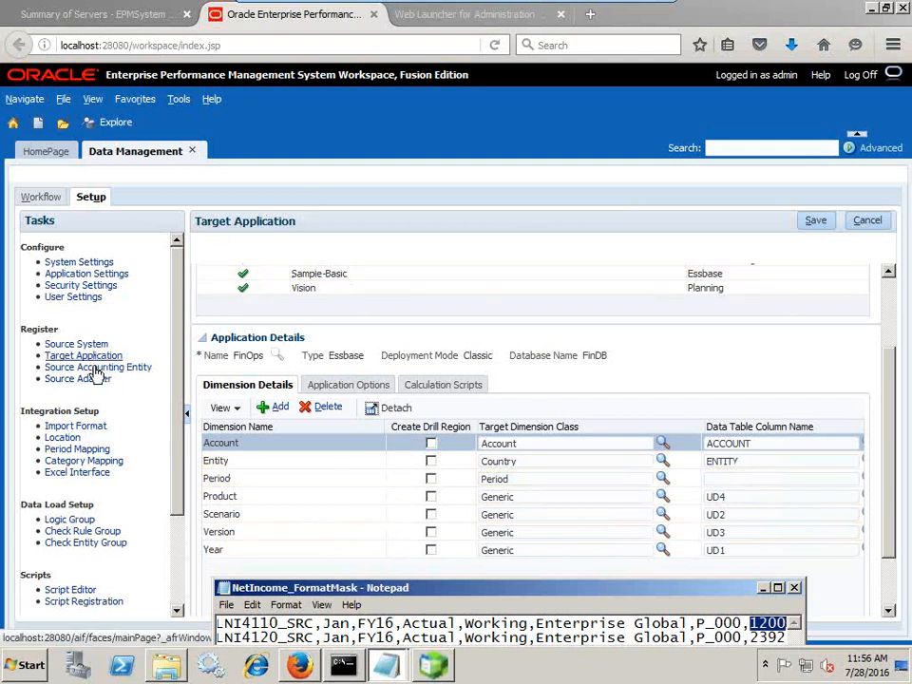
# Open Import Format and select FinCube to review its comma-delimited File-to-FinOps-FinDB mappings
pyautogui.click(81, 428)
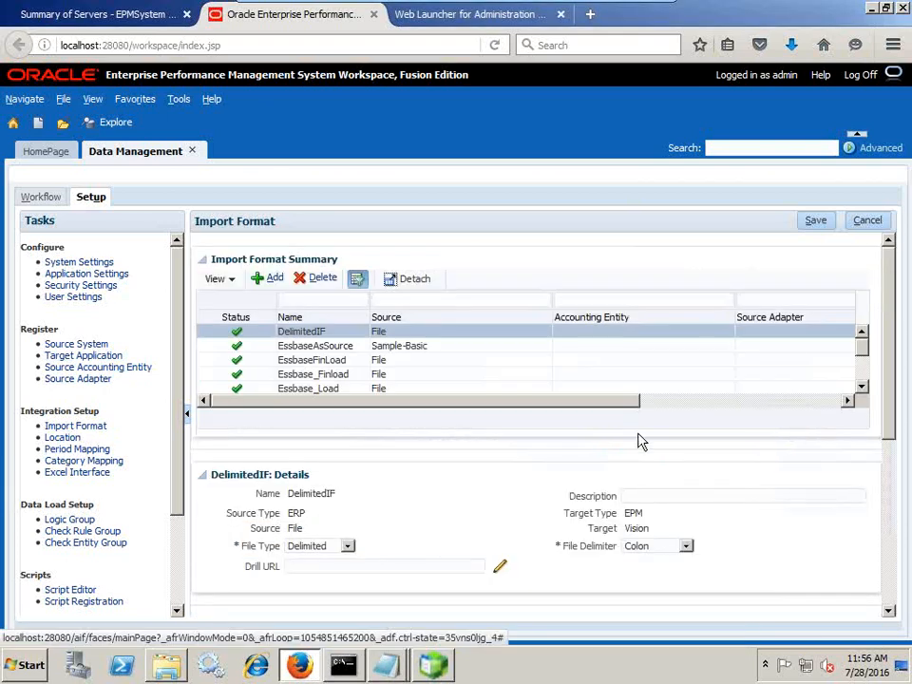
pyautogui.scroll(-1, 640, 441)
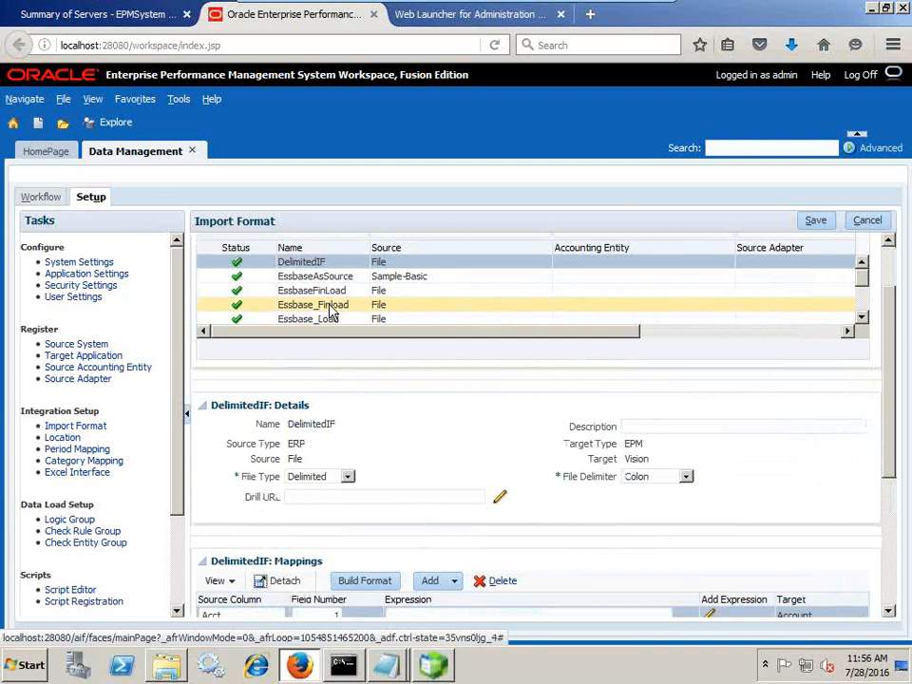
pyautogui.scroll(-3, 340, 306)
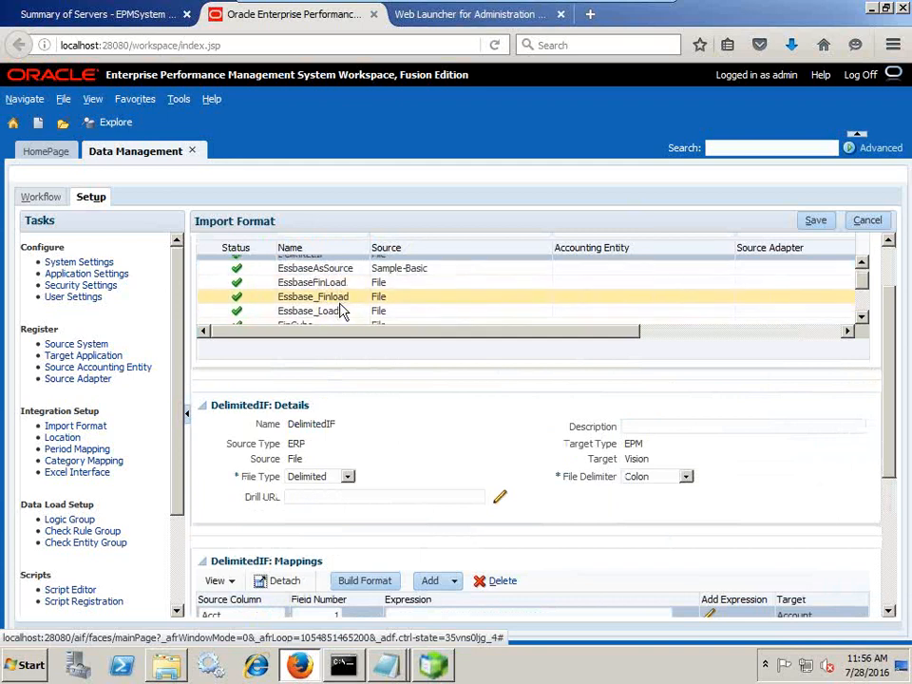
pyautogui.click(314, 309)
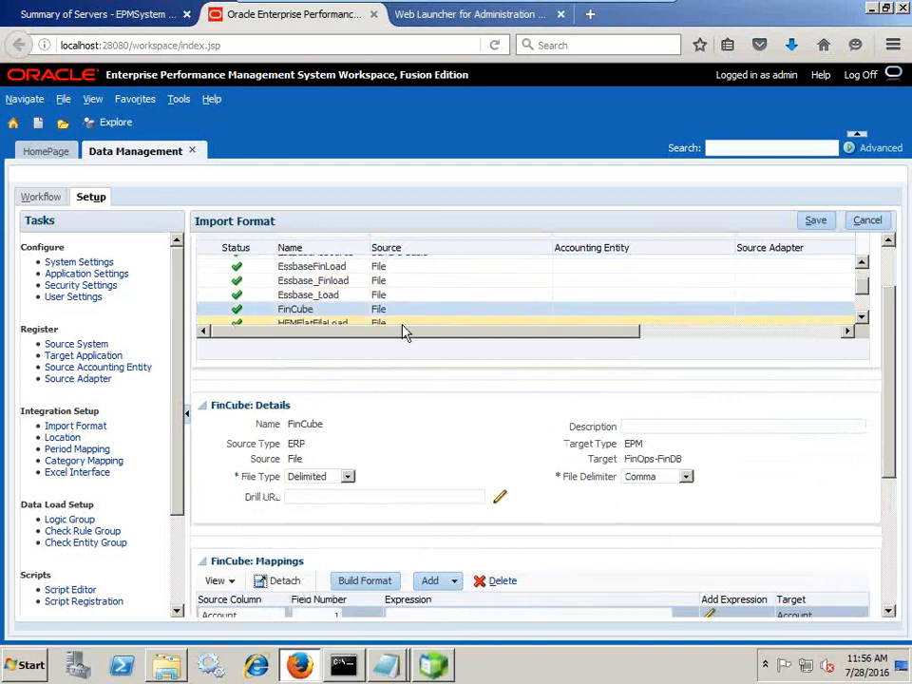
pyautogui.scroll(-3, 385, 326)
pyautogui.scroll(-5, 841, 472)
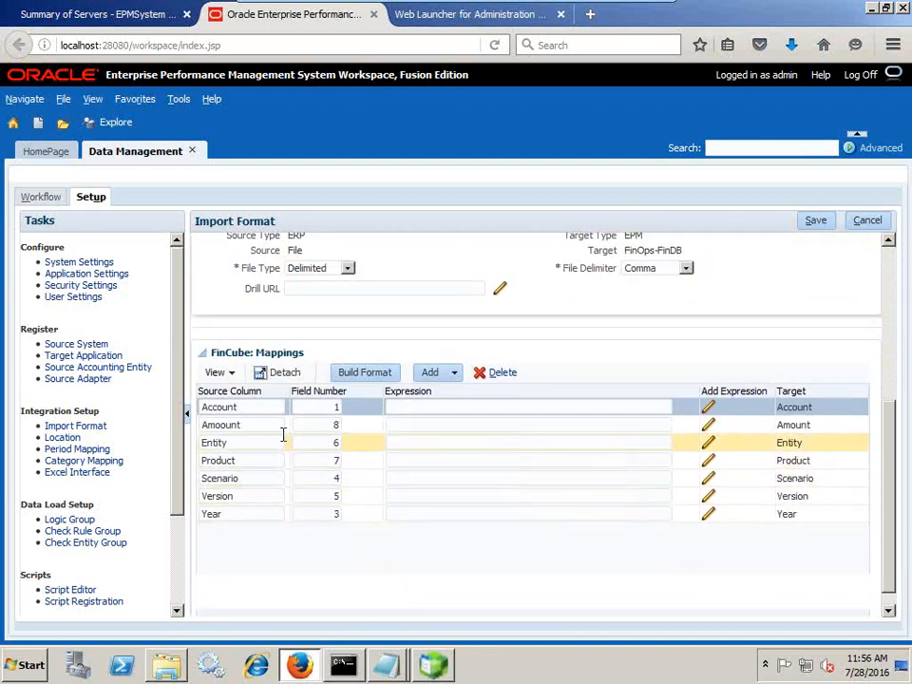
pyautogui.scroll(7, 491, 536)
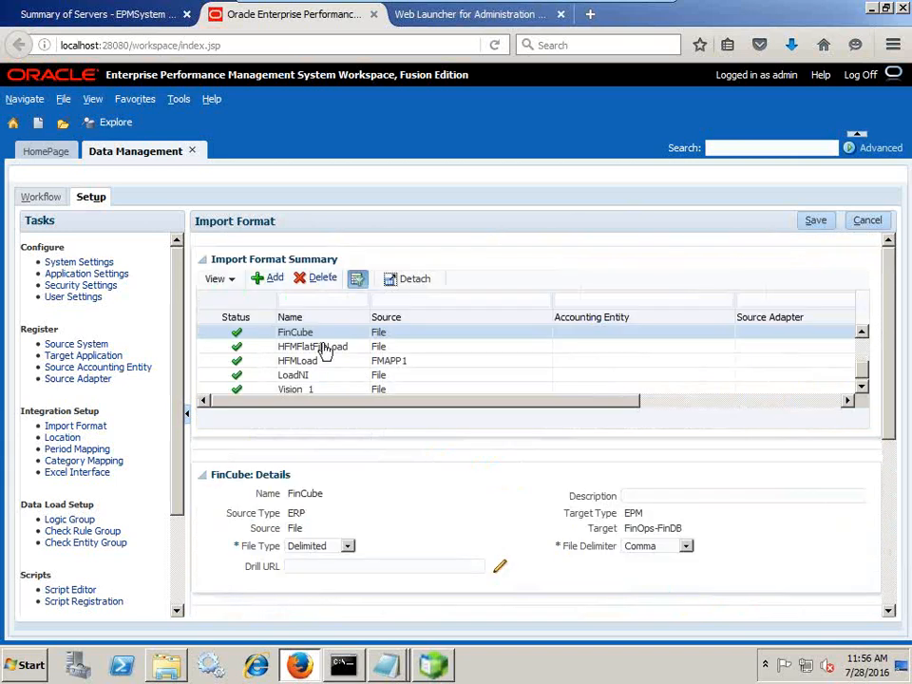
# Add an import format with Source File, Target FinOps-FinDB and File Type Delimited
pyautogui.click(270, 279)
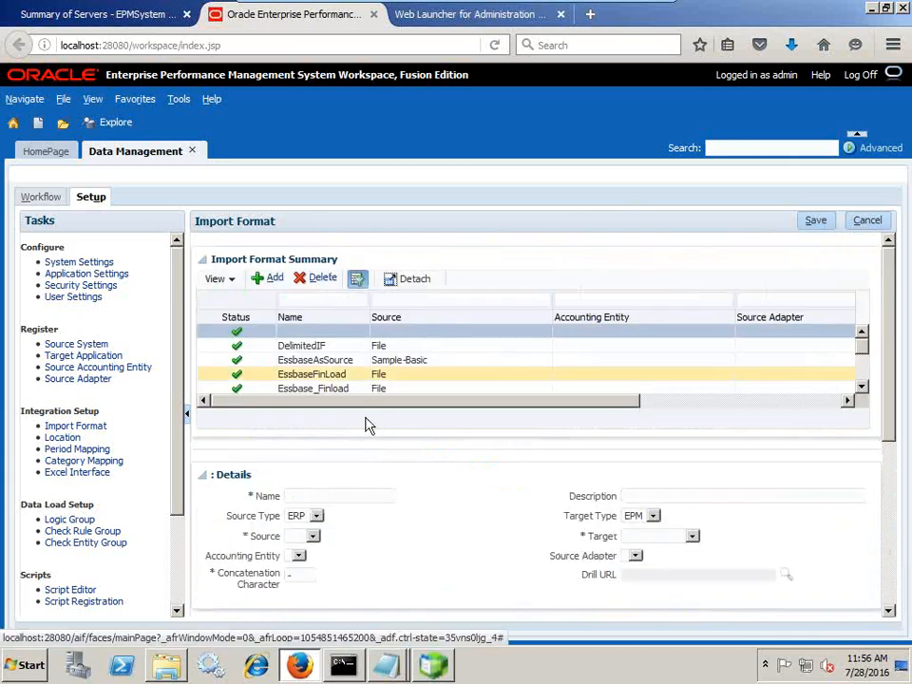
pyautogui.click(317, 516)
pyautogui.click(314, 537)
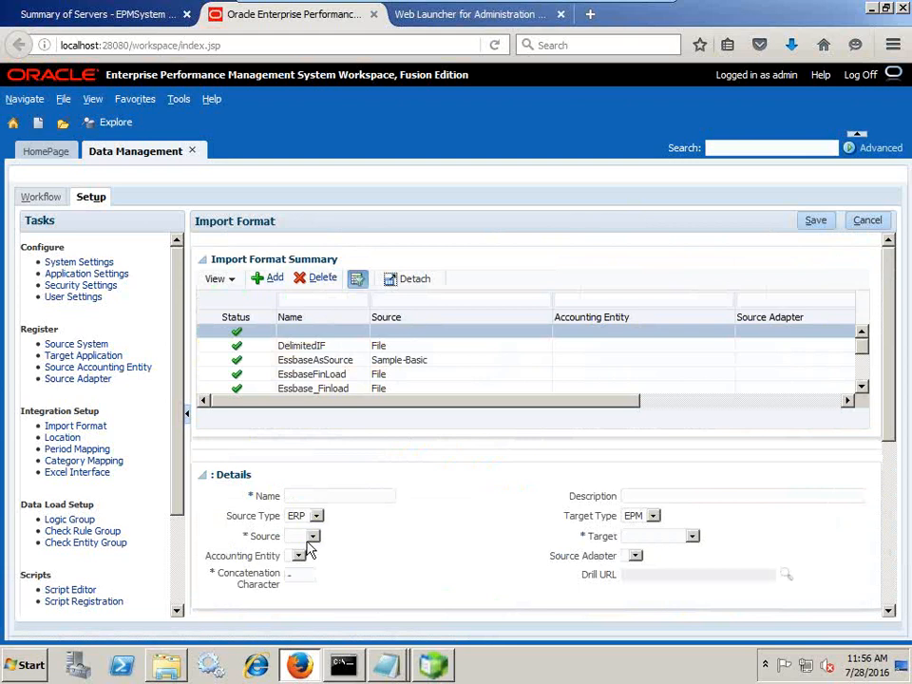
pyautogui.click(311, 538)
pyautogui.click(302, 560)
pyautogui.click(690, 537)
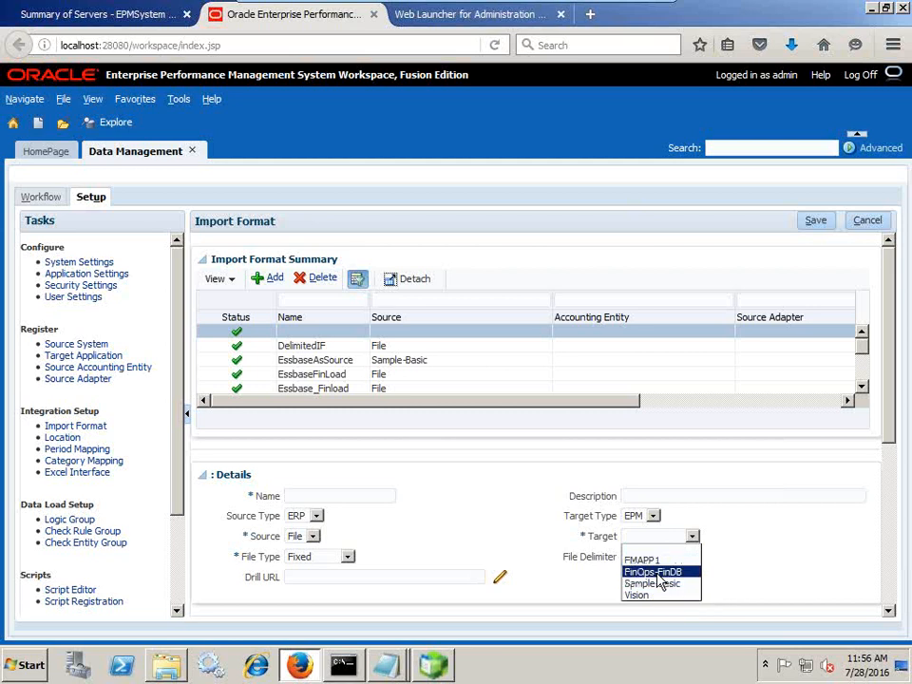
pyautogui.click(655, 572)
pyautogui.click(307, 564)
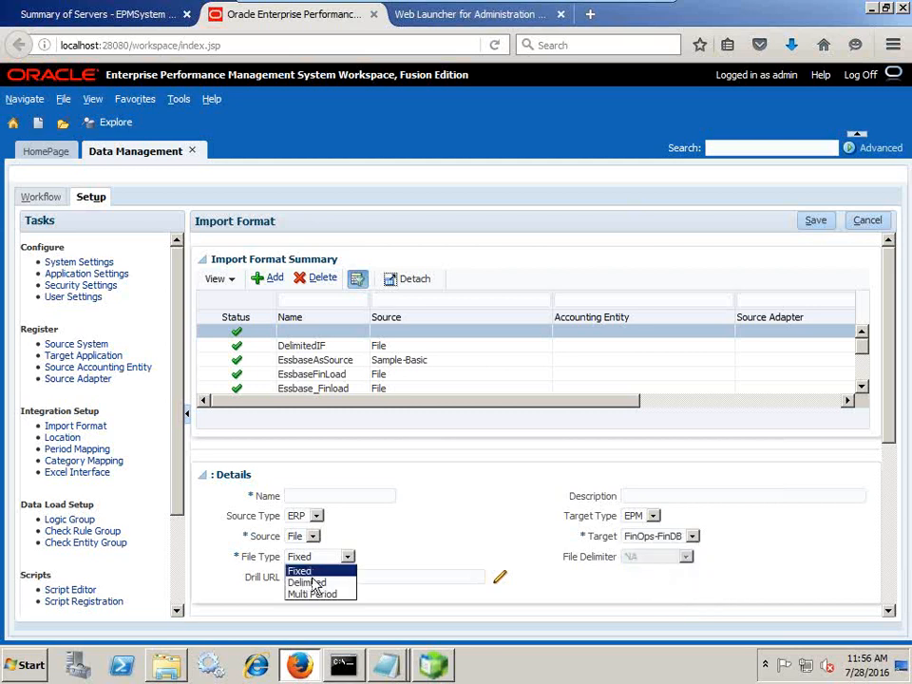
pyautogui.click(313, 584)
# Check the source file's field layout and name the format EssbaseLDFormatMask
pyautogui.click(407, 668)
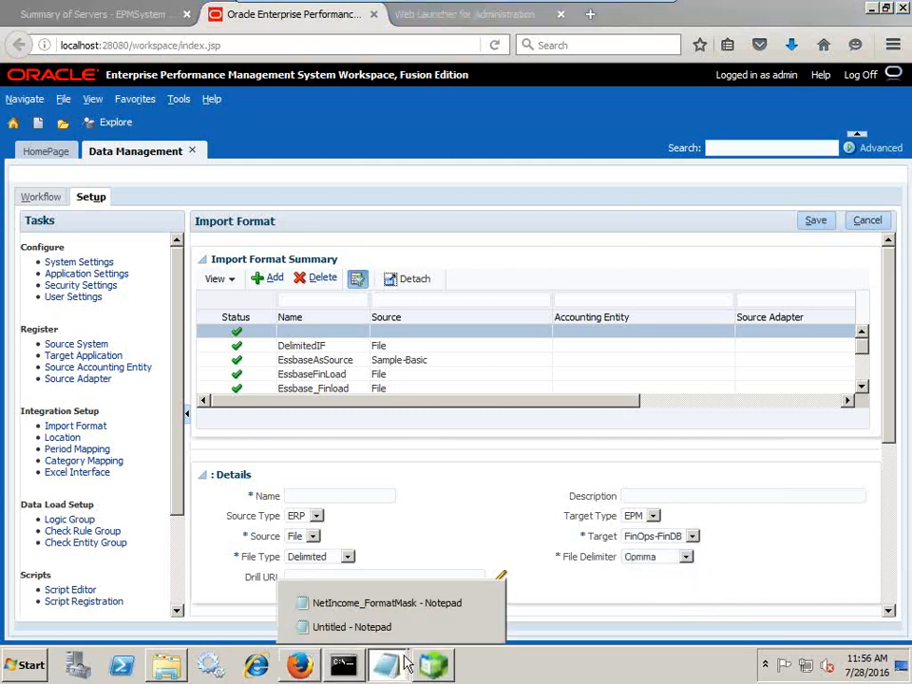
pyautogui.click(417, 608)
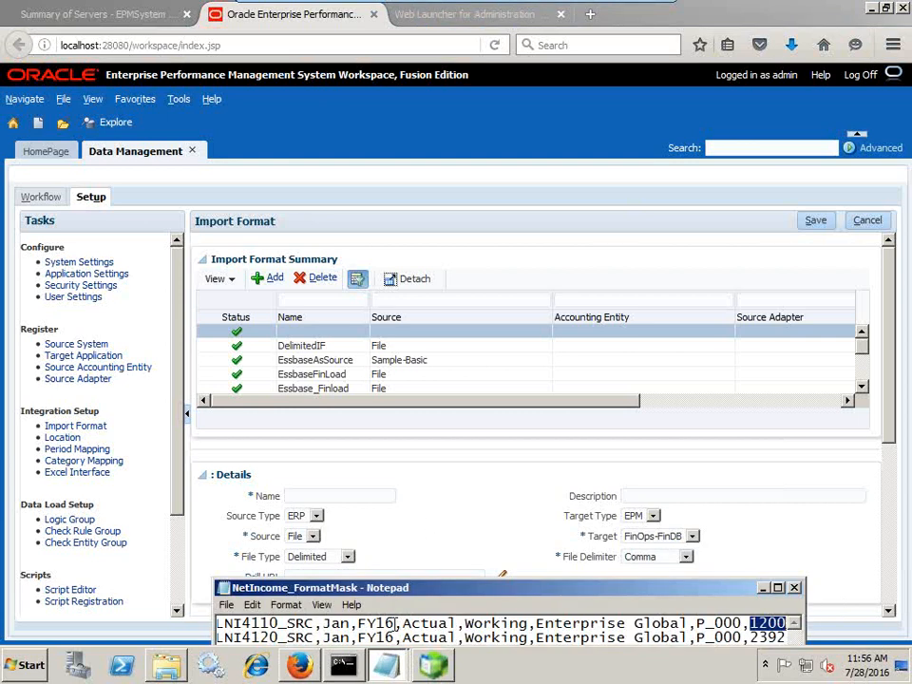
pyautogui.click(399, 623)
pyautogui.click(449, 495)
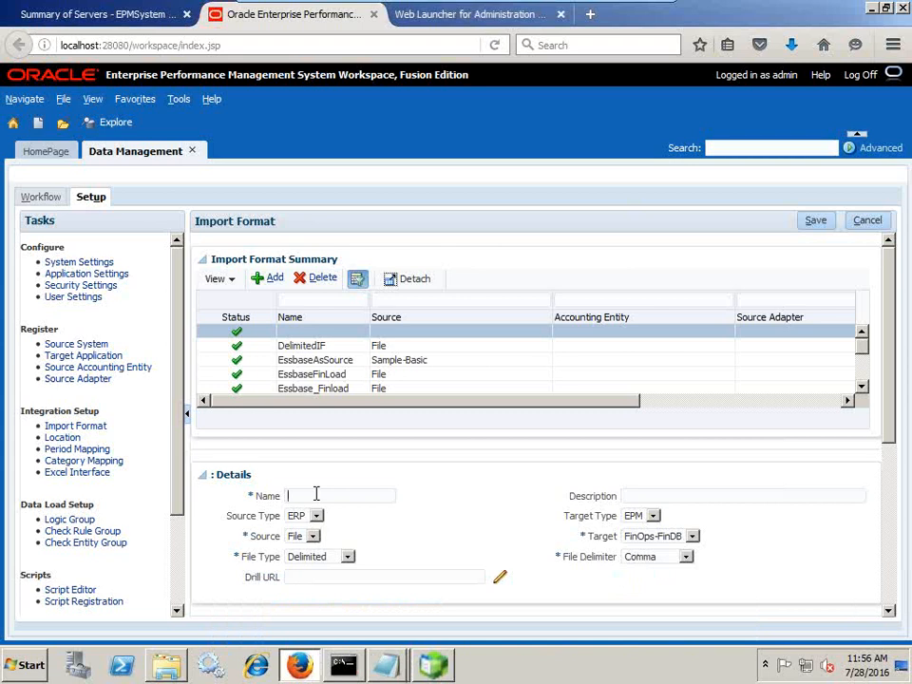
pyautogui.write('EssbaseLDFormatMask')
pyautogui.scroll(-3, 456, 508)
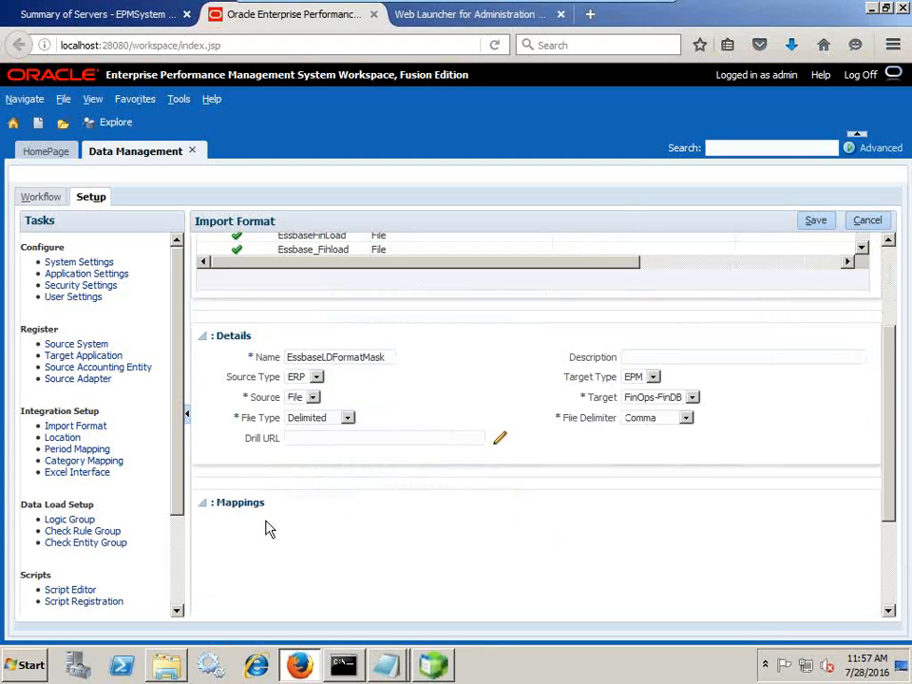
# Save the format and position the source file beside the mappings for Account and Amount
pyautogui.click(817, 221)
pyautogui.scroll(-3, 529, 470)
pyautogui.hotkey('alt', 'Tab')
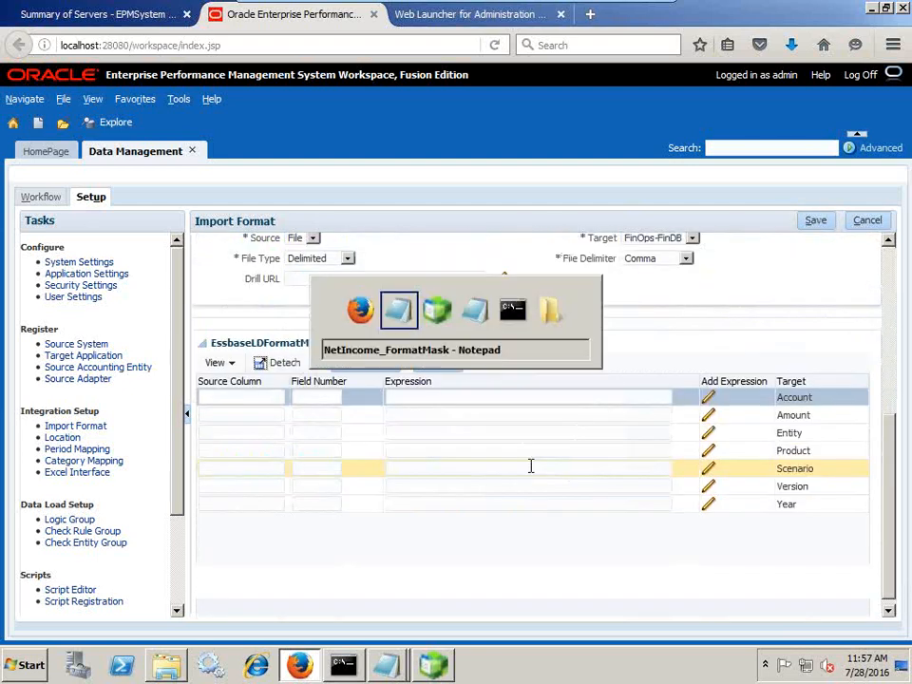
pyautogui.moveTo(361, 582); pyautogui.dragTo(302, 464)
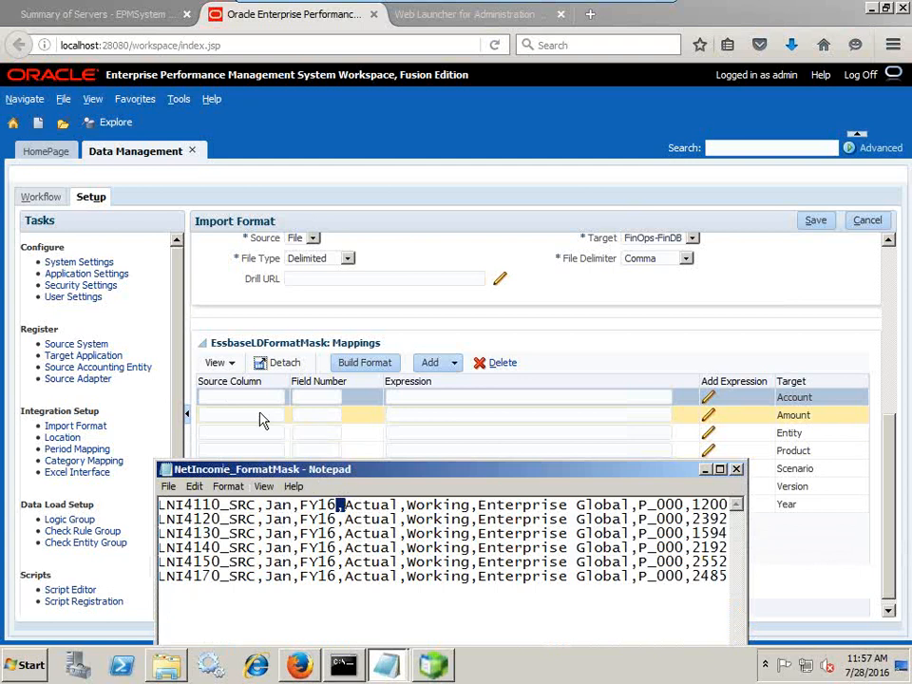
pyautogui.click(321, 404)
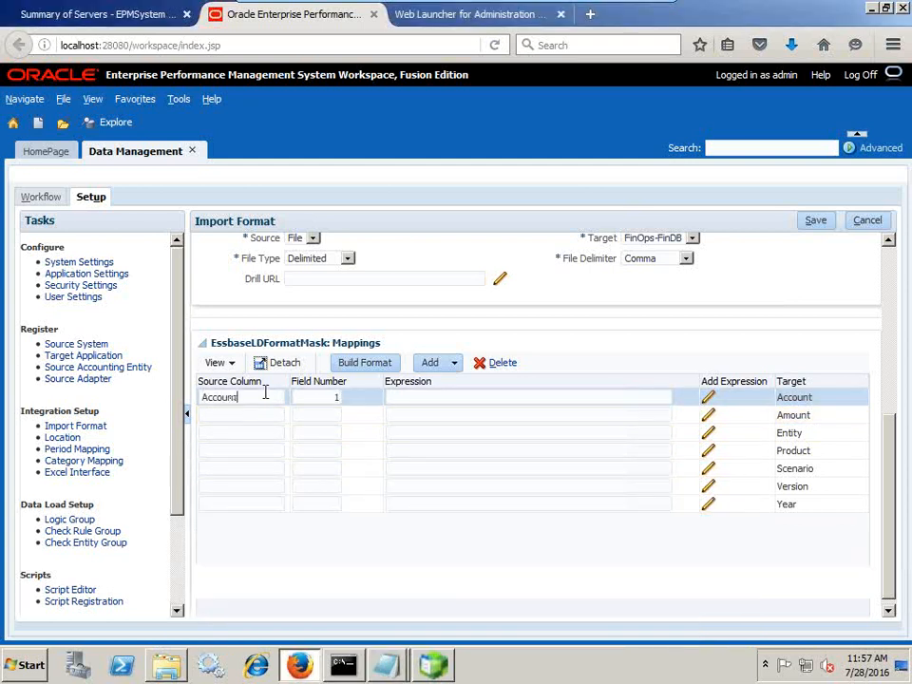
pyautogui.hotkey('alt', 'Tab')
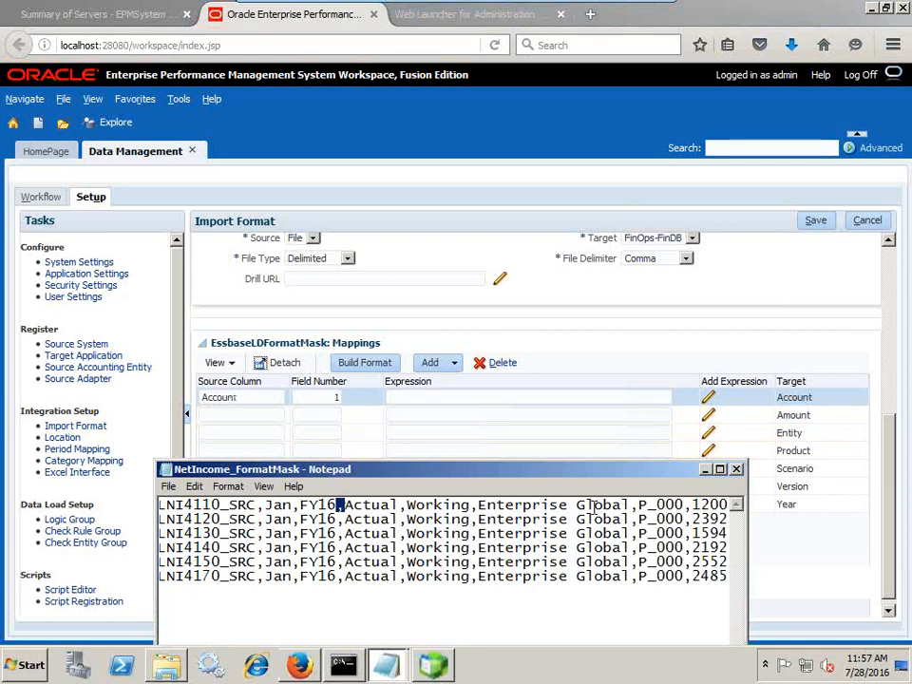
pyautogui.click(263, 426)
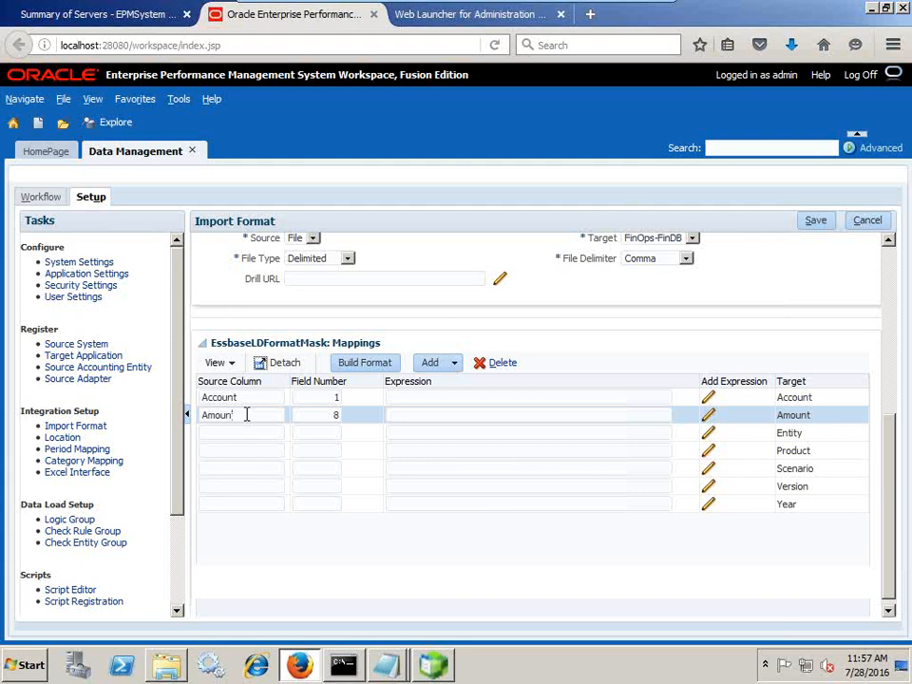
# Count the source fields and keep 6 as the Entity field number
pyautogui.click(333, 433)
pyautogui.hotkey('alt', 'Tab')
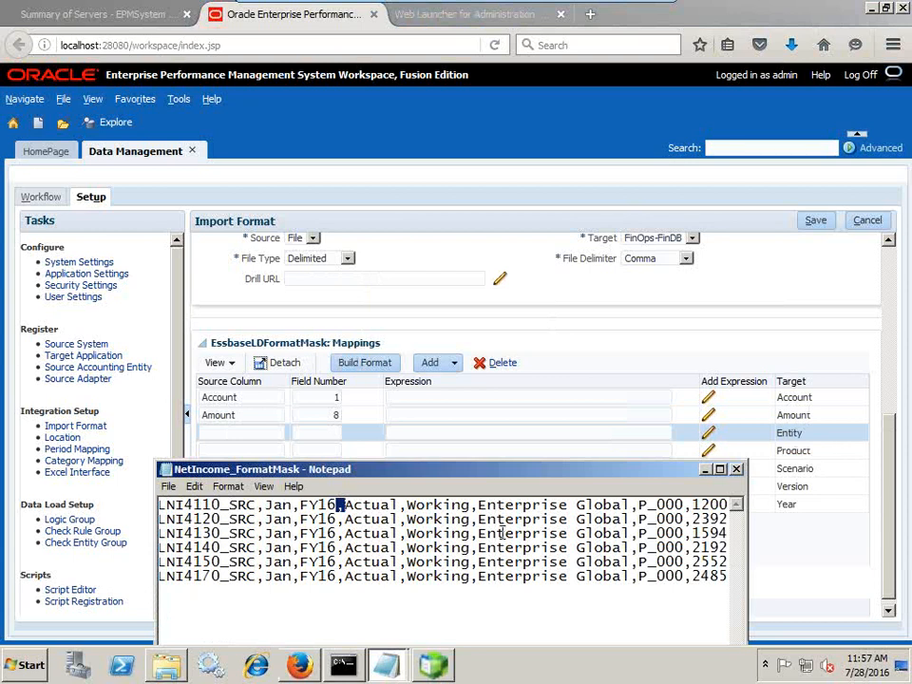
pyautogui.click(203, 533)
pyautogui.click(319, 433)
pyautogui.click(319, 432)
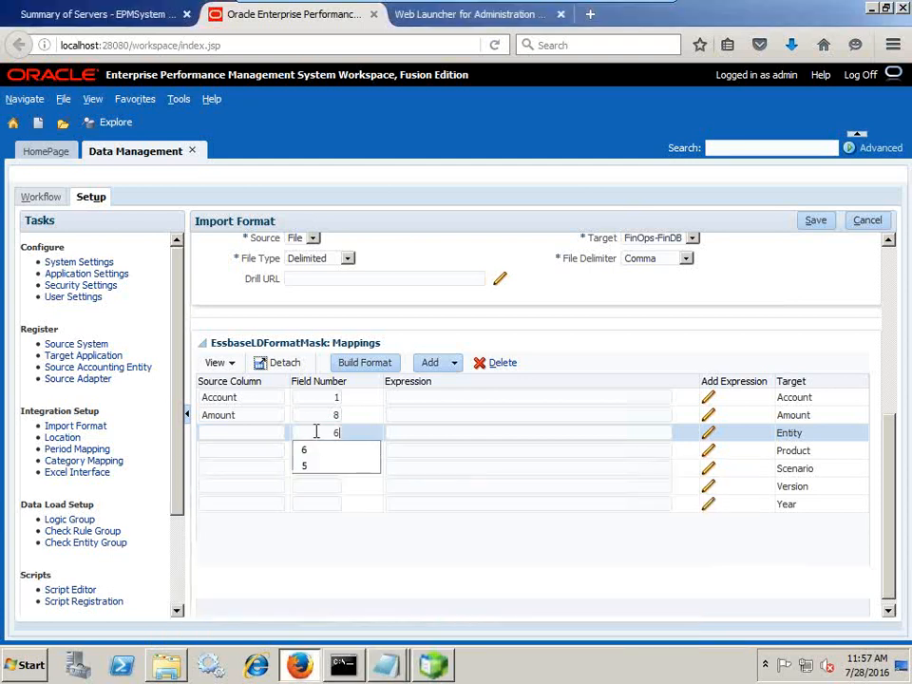
pyautogui.click(203, 436)
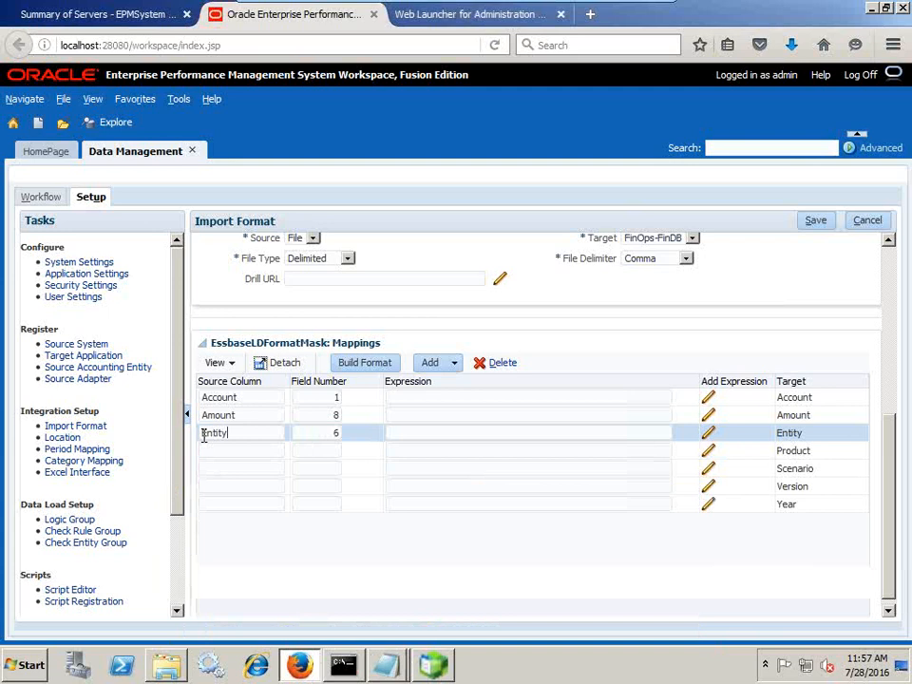
# Set the Product row's field number to 7 and fill its source column name
pyautogui.click(265, 446)
pyautogui.click(319, 451)
pyautogui.hotkey('alt', 'Tab')
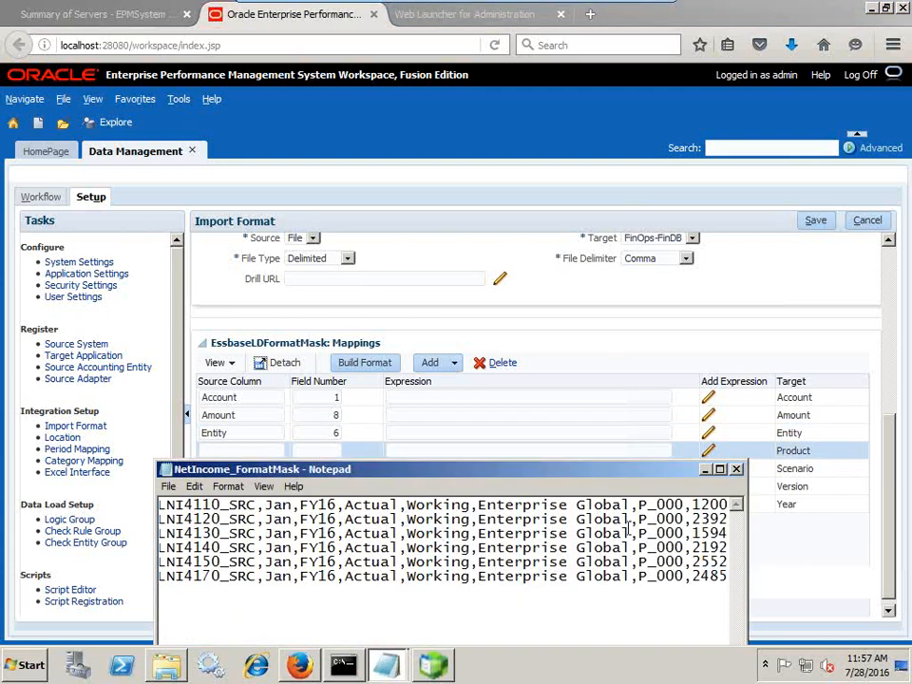
pyautogui.click(319, 444)
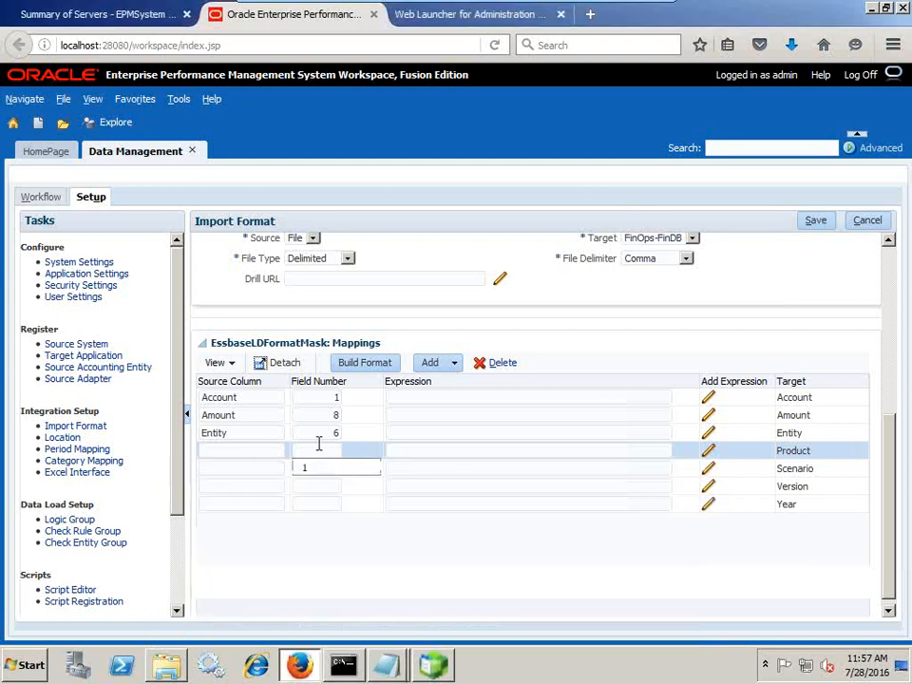
pyautogui.write('7')
pyautogui.click(221, 451)
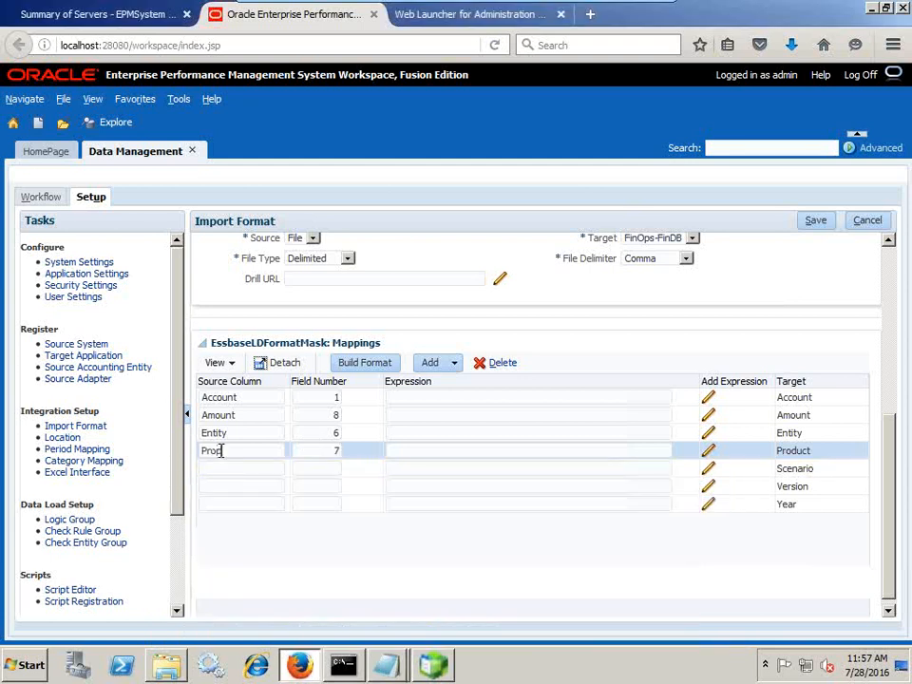
# Set the Scenario row's field number to 4 and move to its source column
pyautogui.click(326, 467)
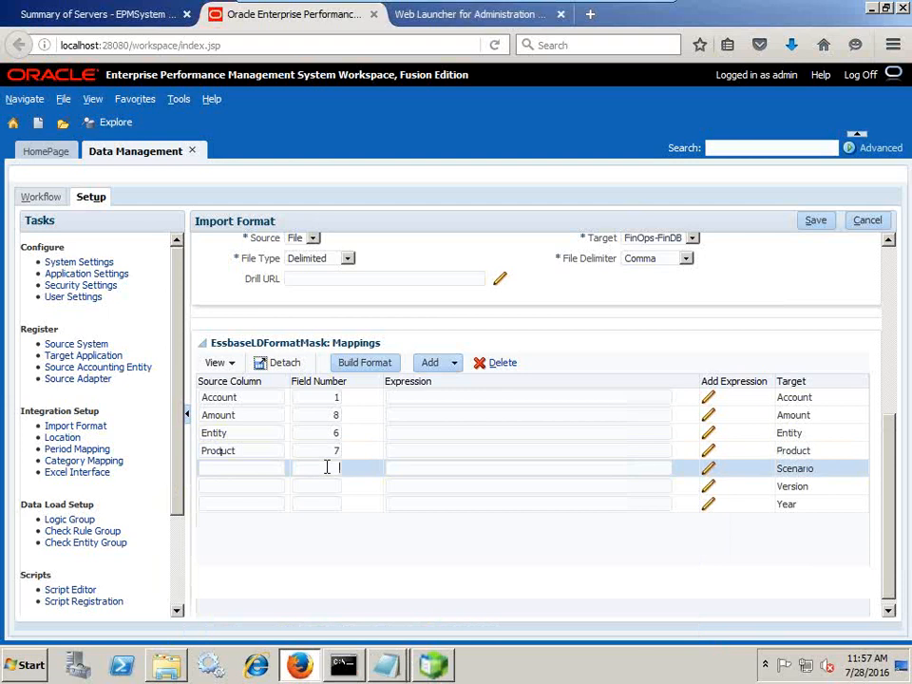
pyautogui.hotkey('alt', 'Tab')
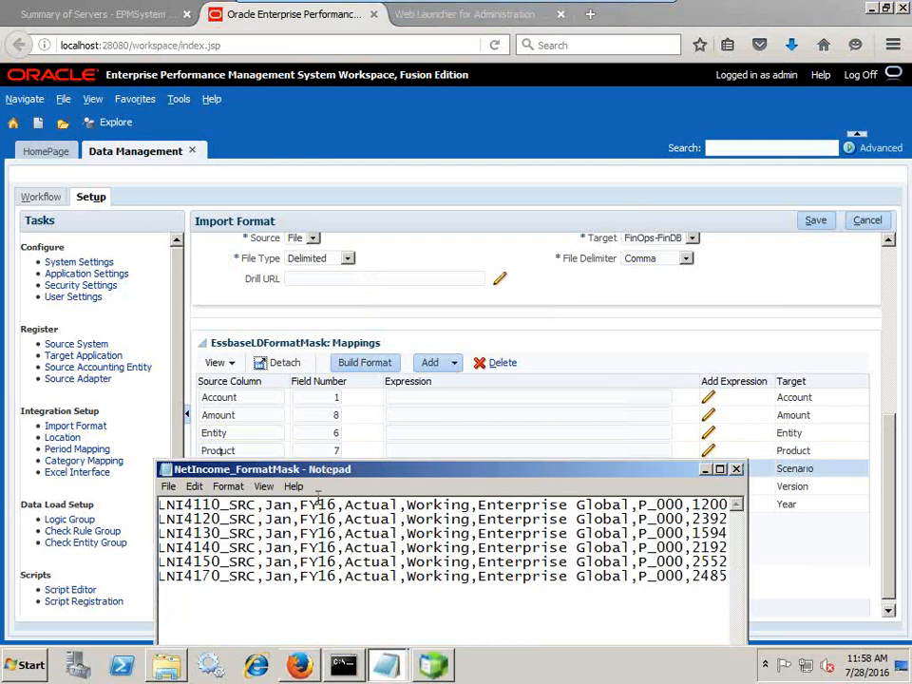
pyautogui.moveTo(350, 467); pyautogui.dragTo(348, 508)
pyautogui.click(330, 471)
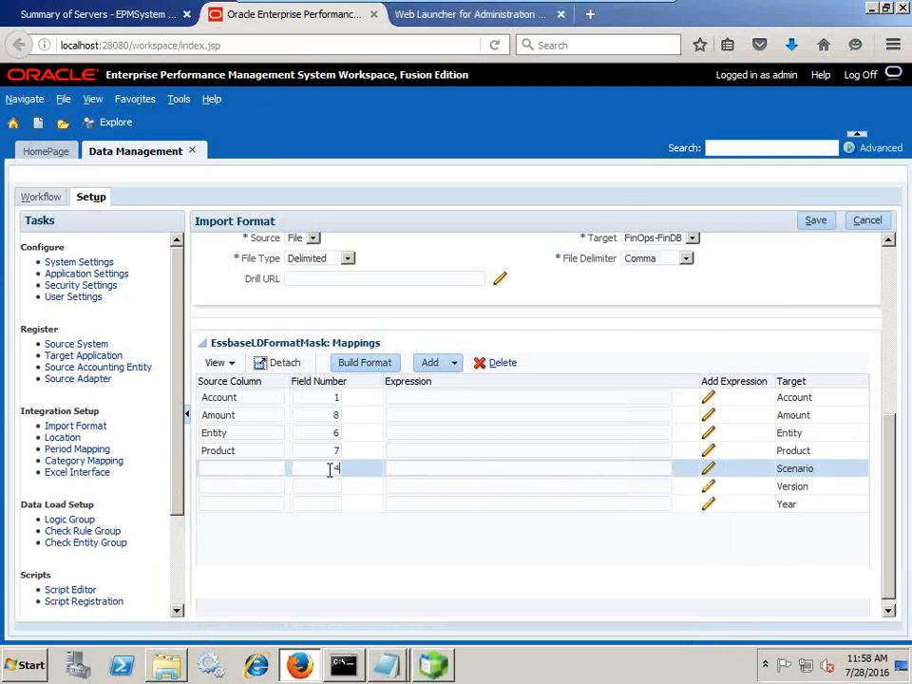
pyautogui.hotkey('shift', 'Tab')
pyautogui.hotkey('alt', 'Tab')
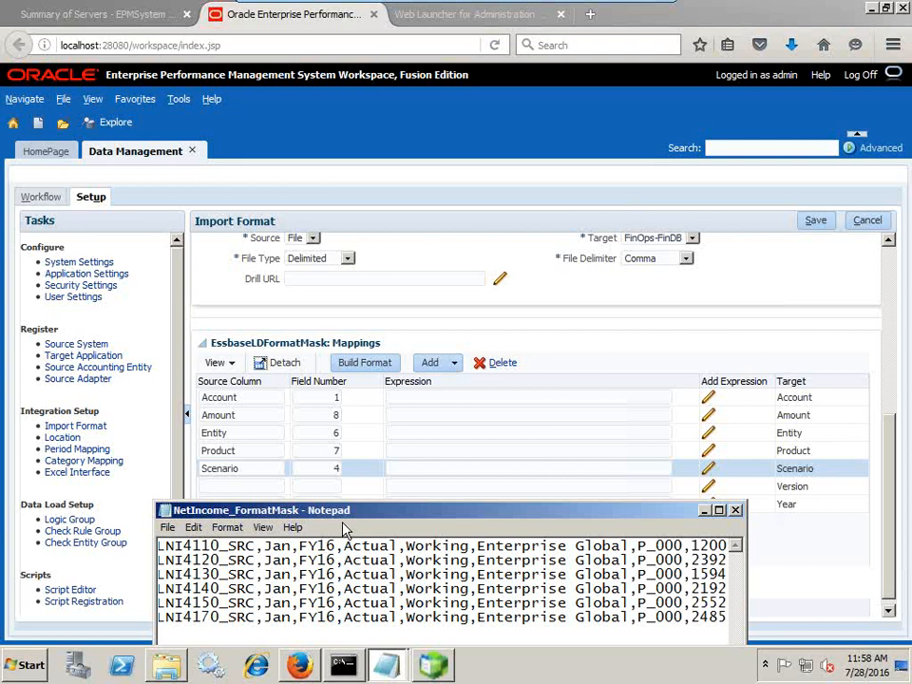
# Map Version to field 5 with source column name 'Vers…'
pyautogui.click(328, 488)
pyautogui.write('5')
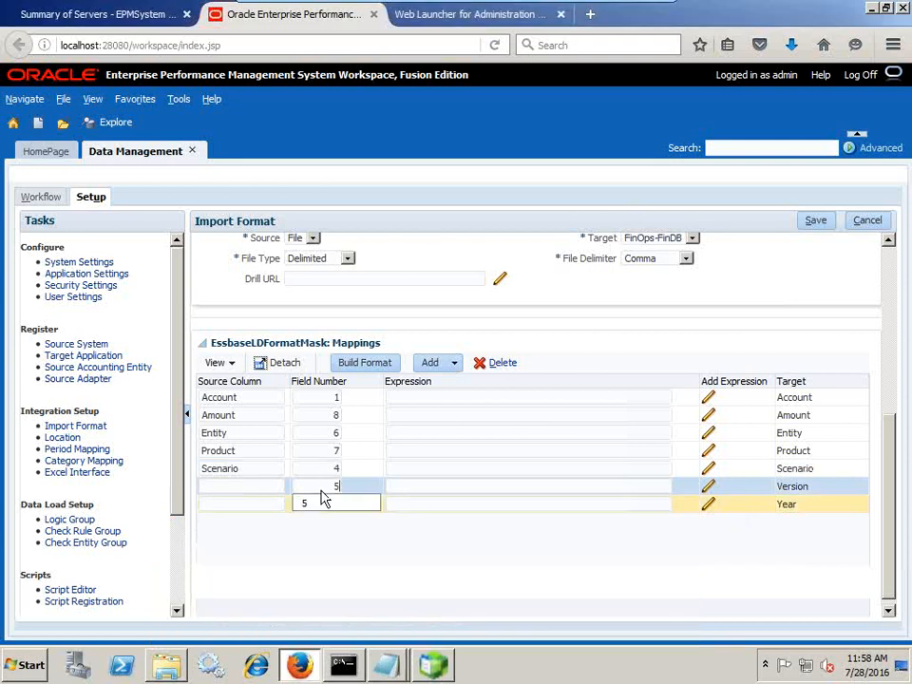
pyautogui.hotkey('shift', 'Tab')
pyautogui.write('Vers')
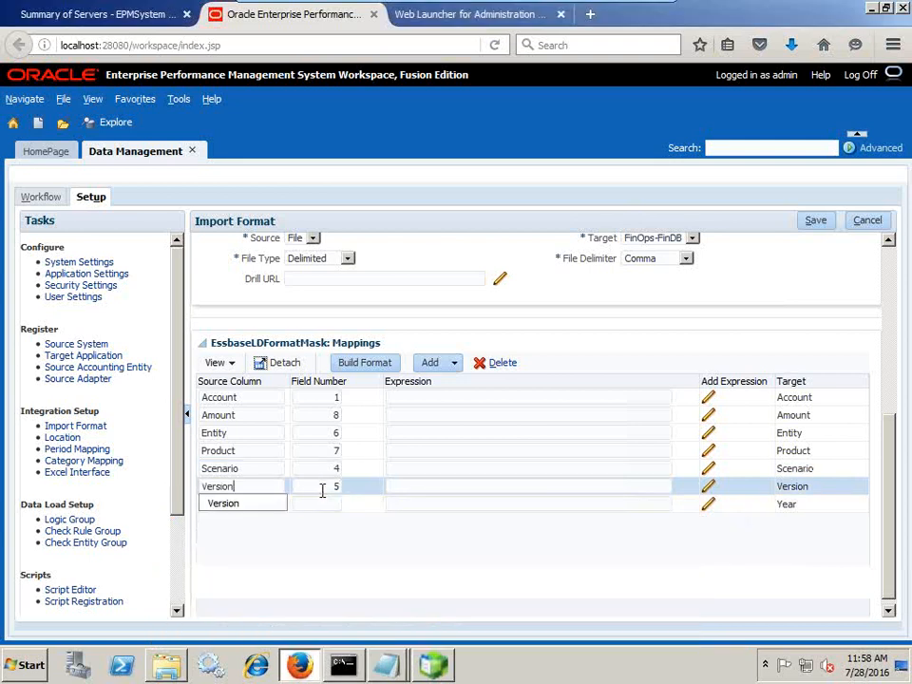
pyautogui.hotkey('alt', 'Tab')
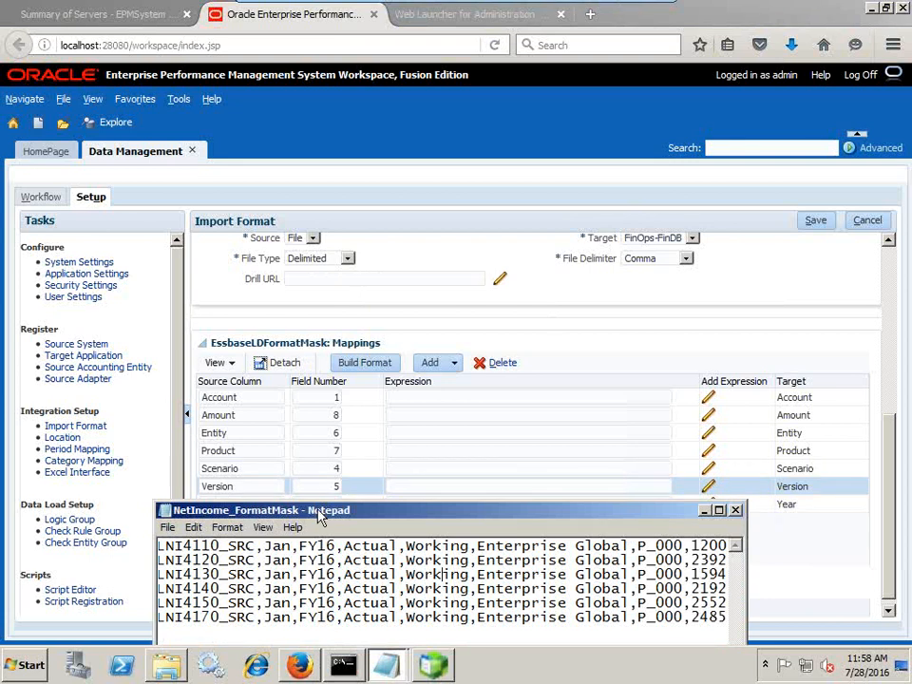
pyautogui.moveTo(319, 512); pyautogui.dragTo(321, 610)
# Map Year to field 3 and save the EssbaseLDFormatMask mappings
pyautogui.click(323, 504)
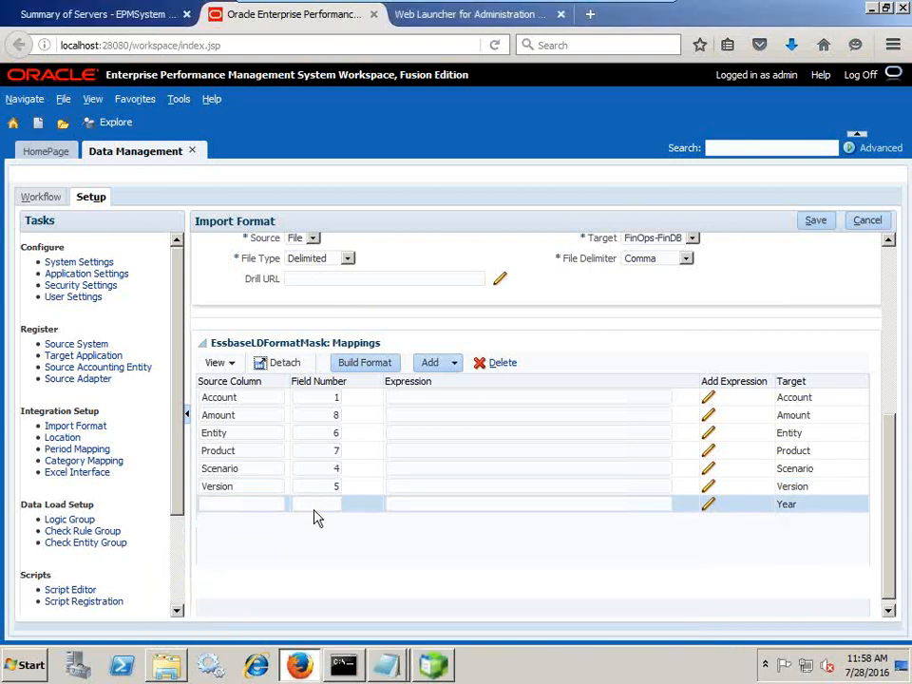
pyautogui.write('5')
pyautogui.click(228, 508)
pyautogui.hotkey('alt', 'Tab')
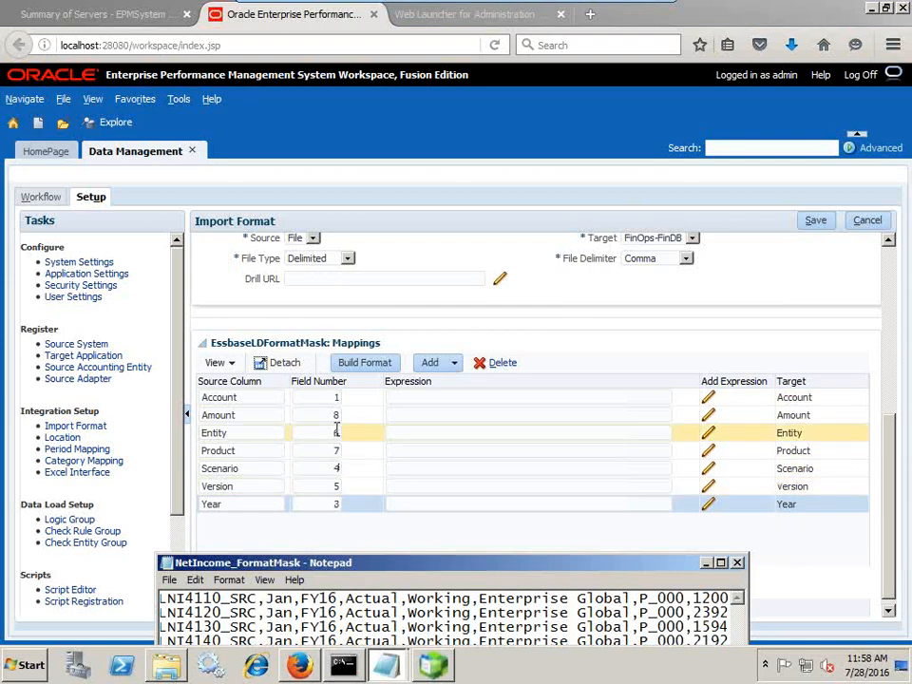
pyautogui.hotkey('alt', 'Tab')
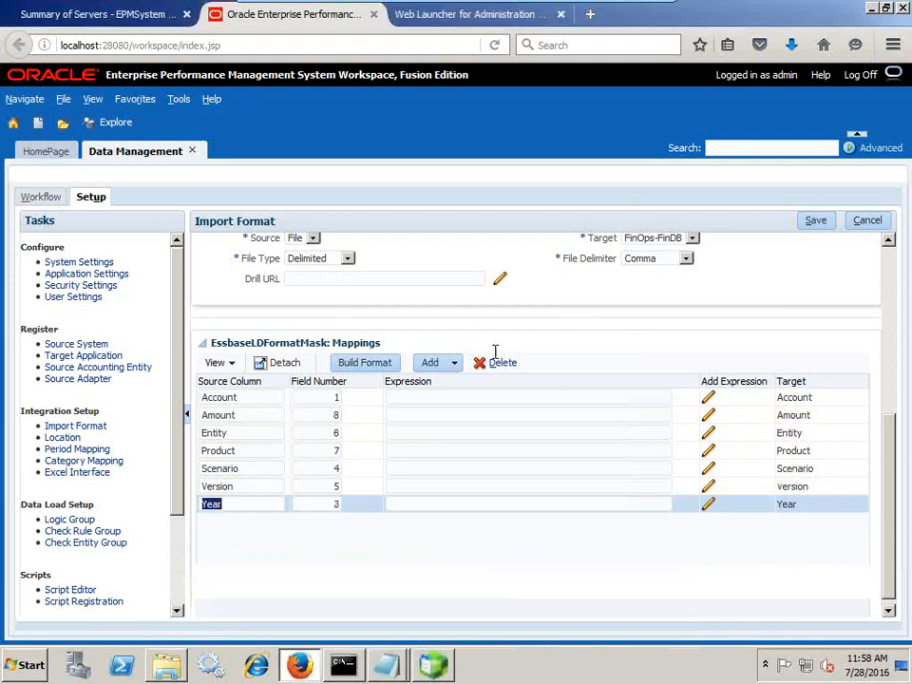
pyautogui.scroll(3, 494, 359)
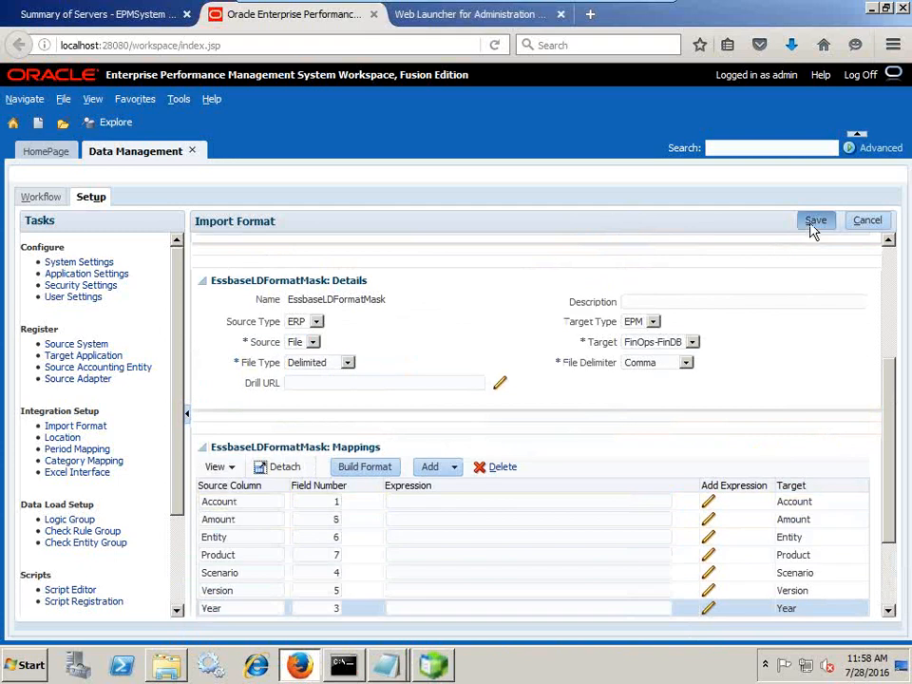
pyautogui.click(813, 224)
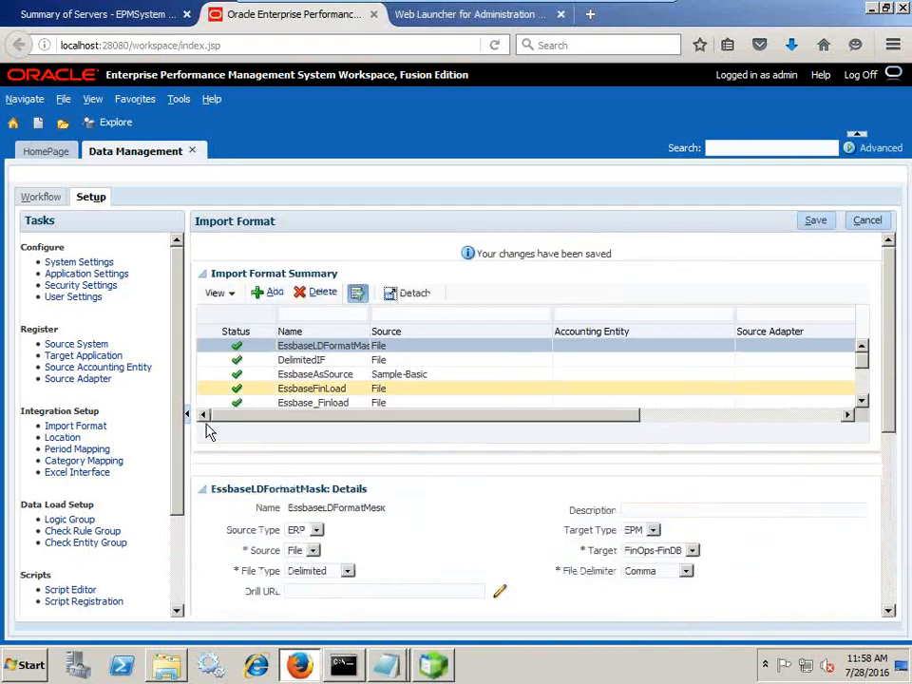
pyautogui.scroll(-2, 110, 387)
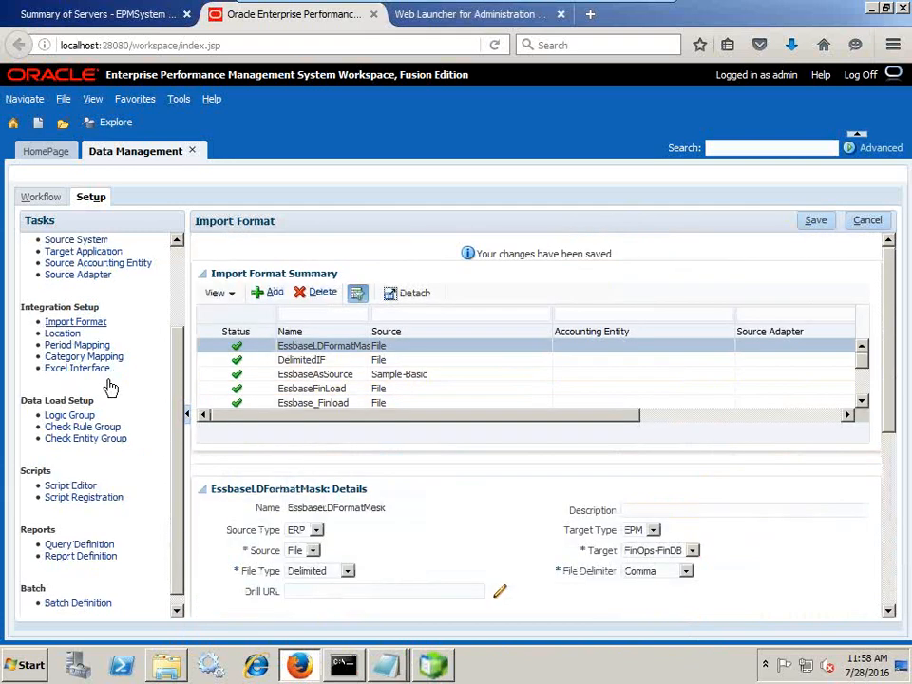
# Add a new location and name it EssbaseLoadFormat
pyautogui.click(50, 335)
pyautogui.scroll(-5, 397, 494)
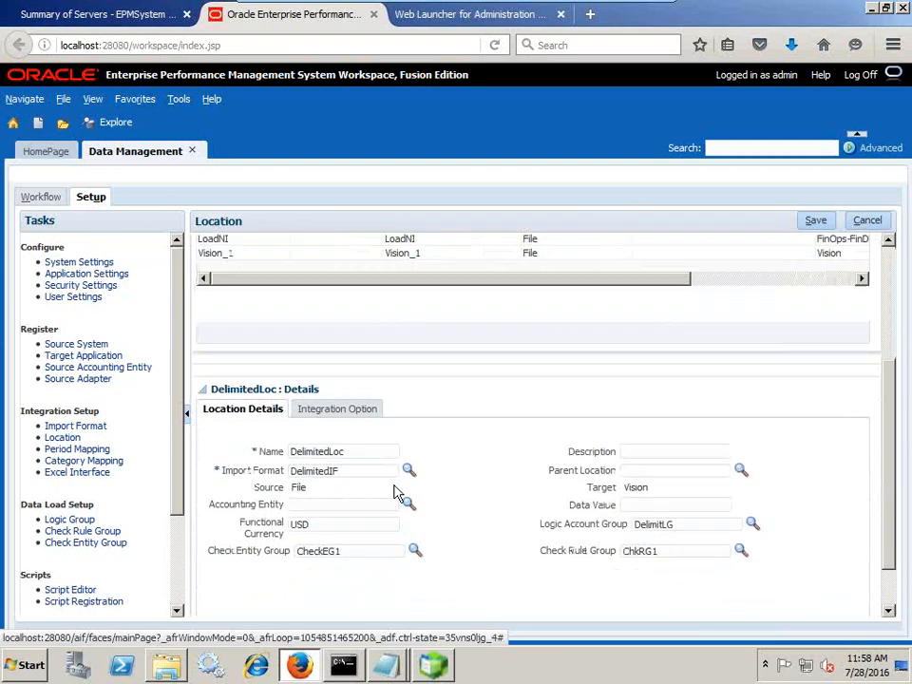
pyautogui.scroll(5, 449, 505)
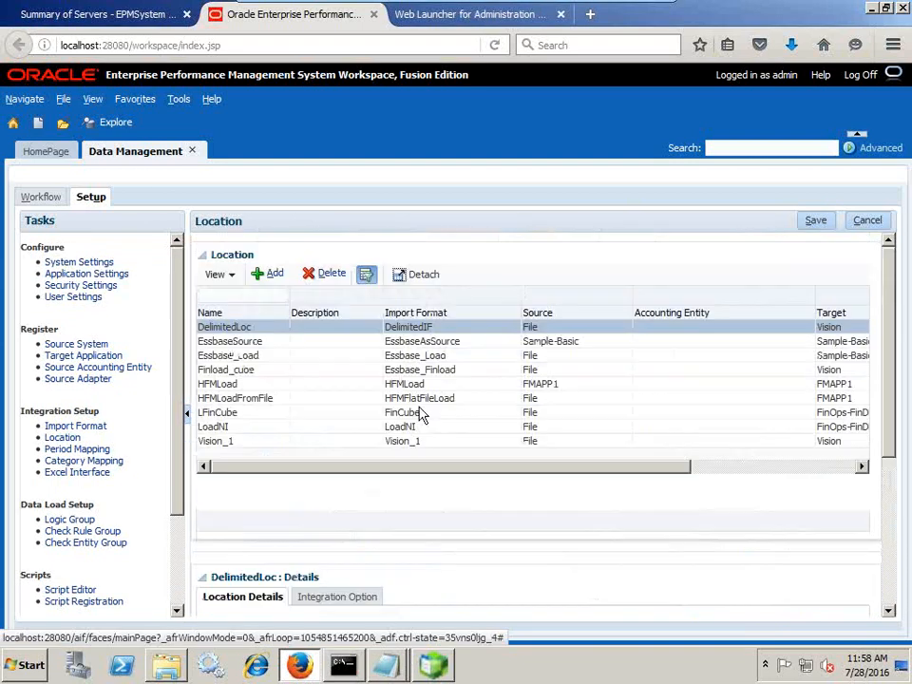
pyautogui.click(267, 273)
pyautogui.scroll(-3, 344, 585)
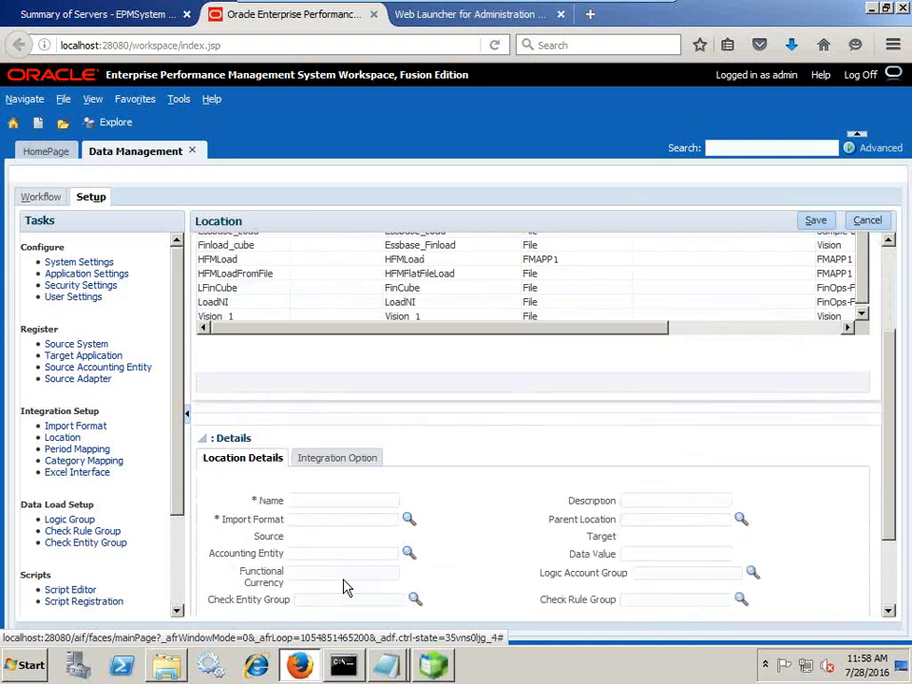
pyautogui.click(328, 507)
pyautogui.write('Essbas')
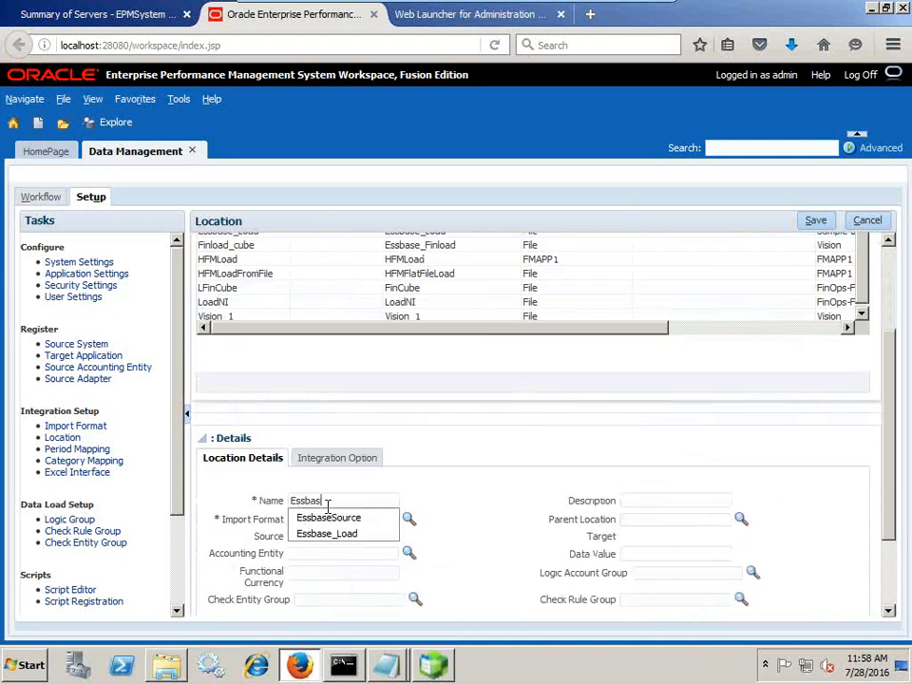
pyautogui.write('e_')
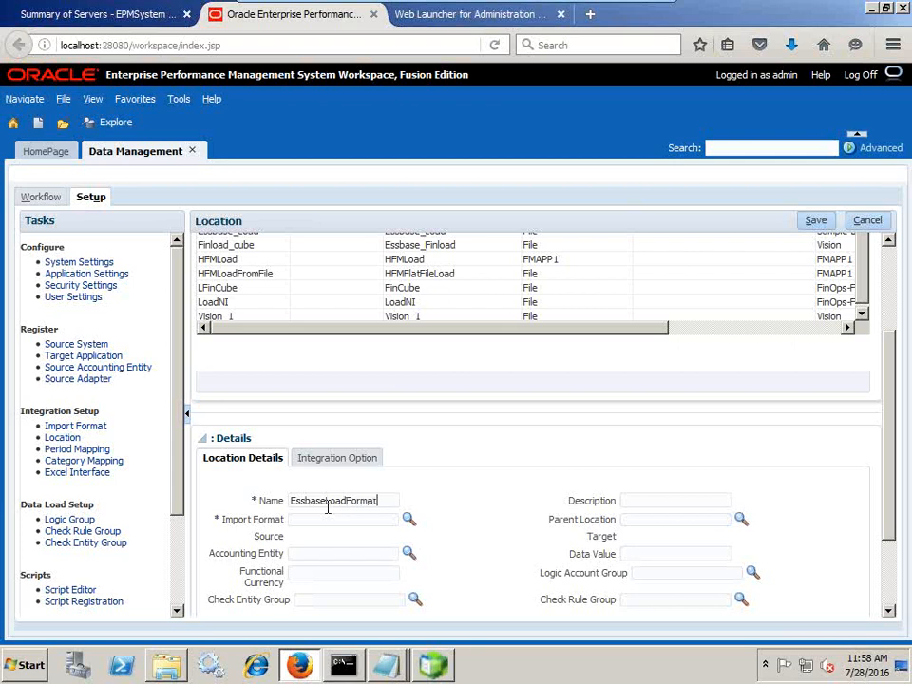
# Assign the EssbaseLDFormatMask import format to the location and save it
pyautogui.click(408, 519)
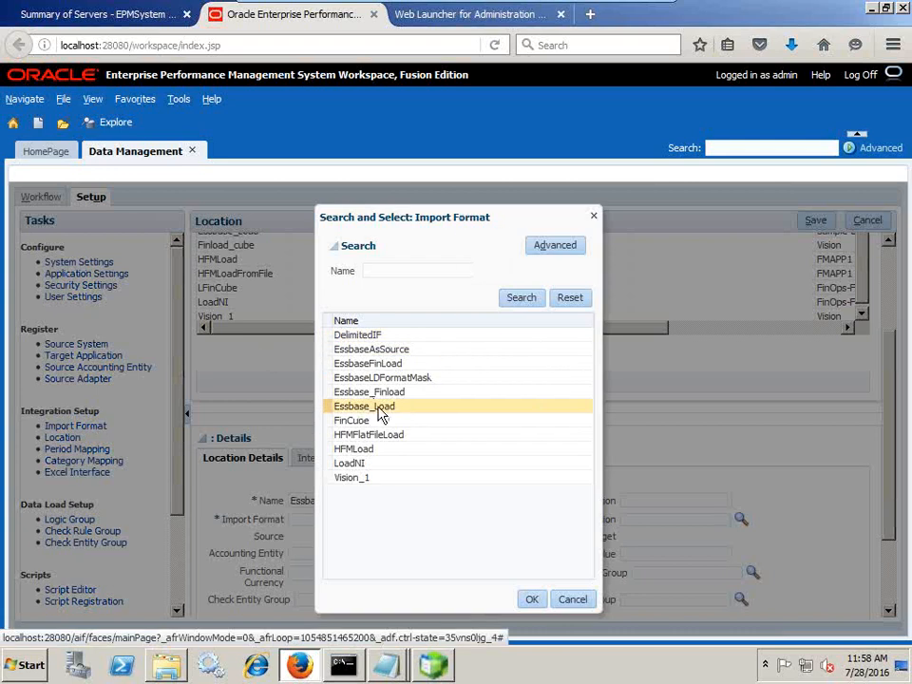
pyautogui.click(380, 377)
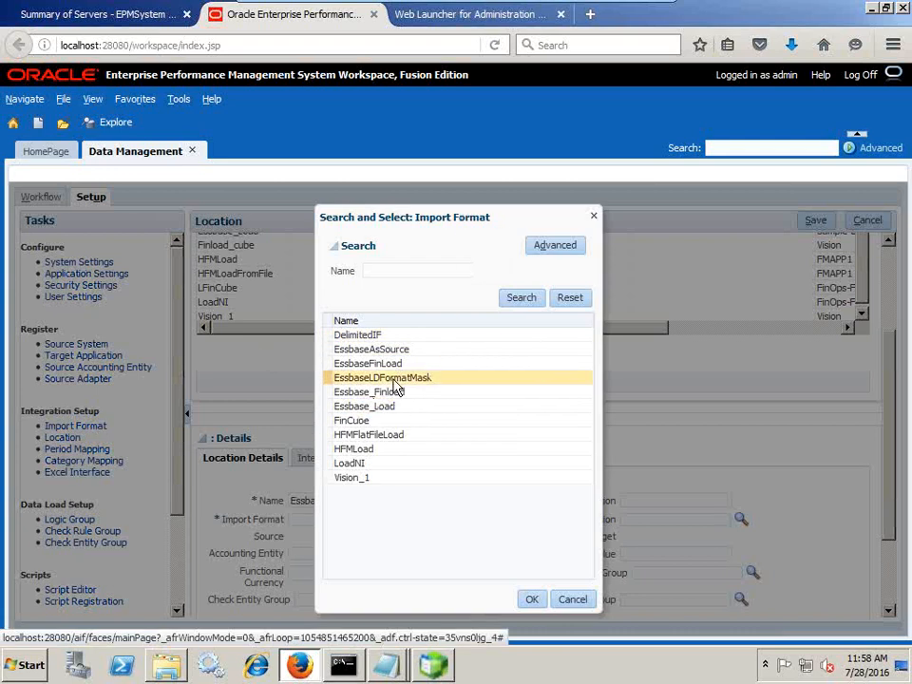
pyautogui.click(532, 599)
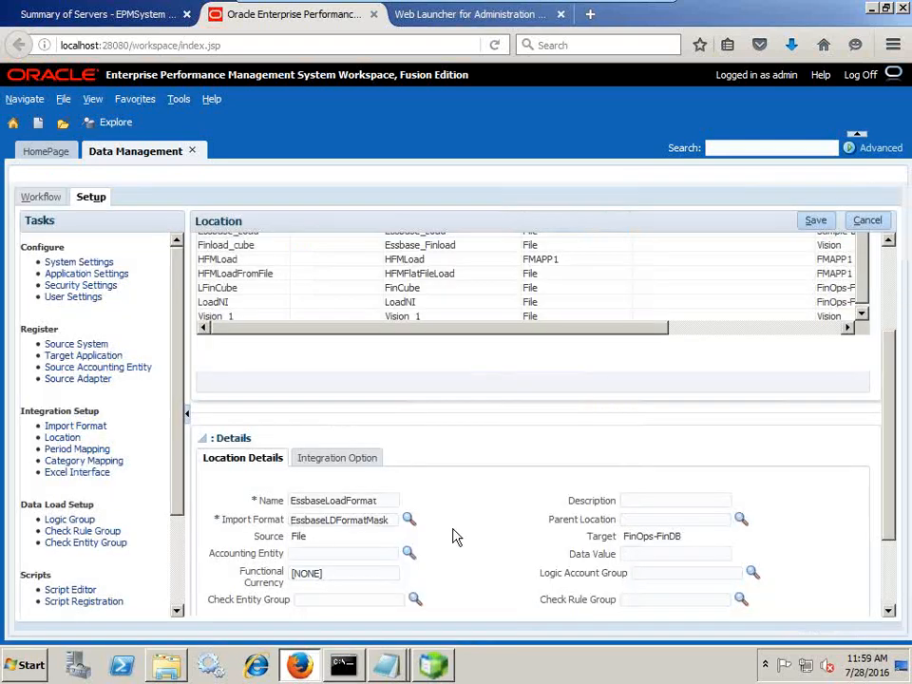
pyautogui.scroll(-2, 455, 536)
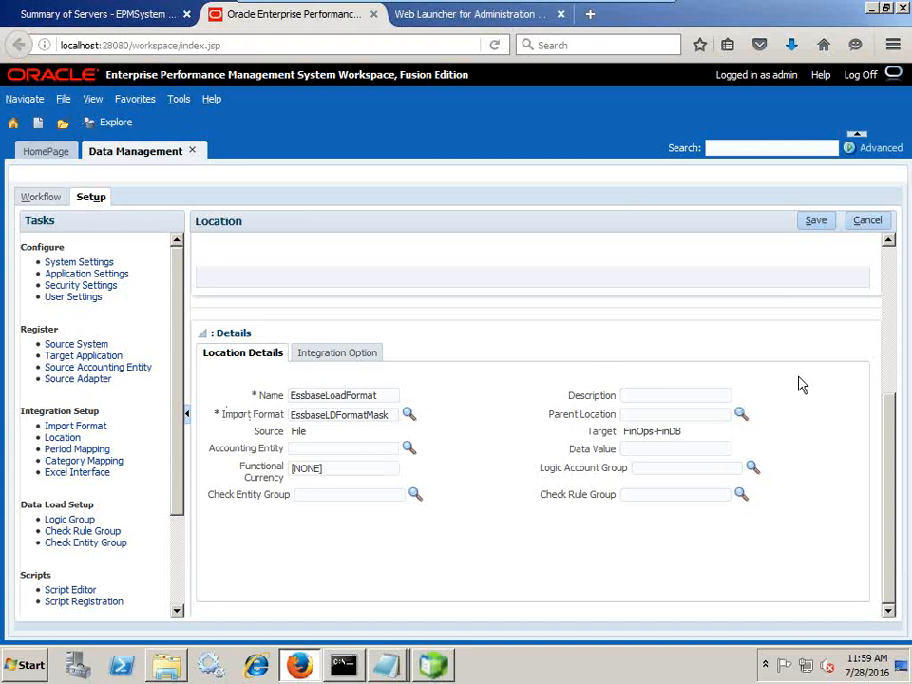
pyautogui.click(816, 224)
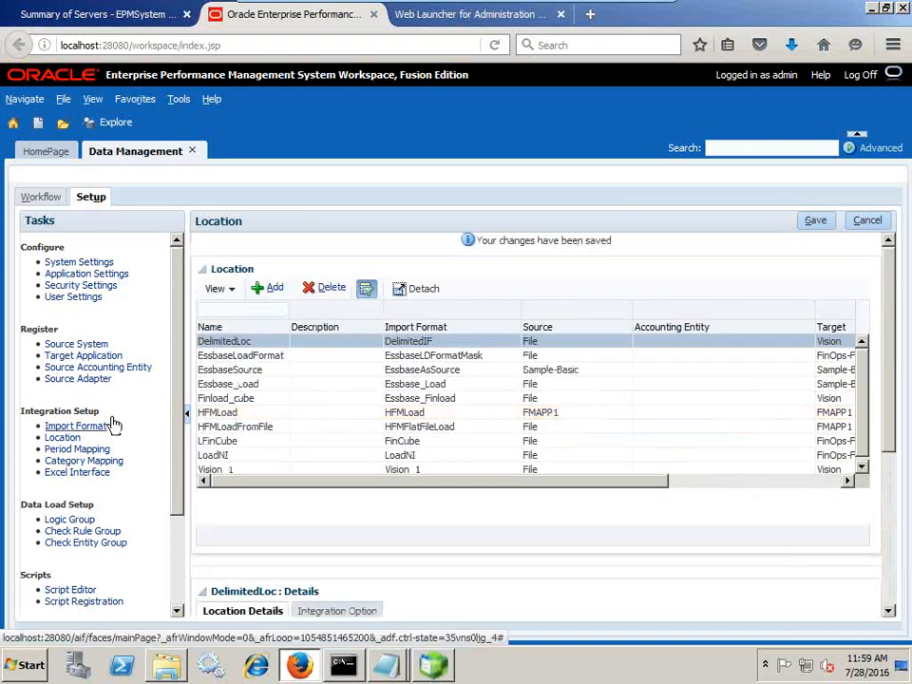
# Open Period Mapping and highlight the period values in the source file's first data row
pyautogui.click(85, 449)
pyautogui.click(387, 665)
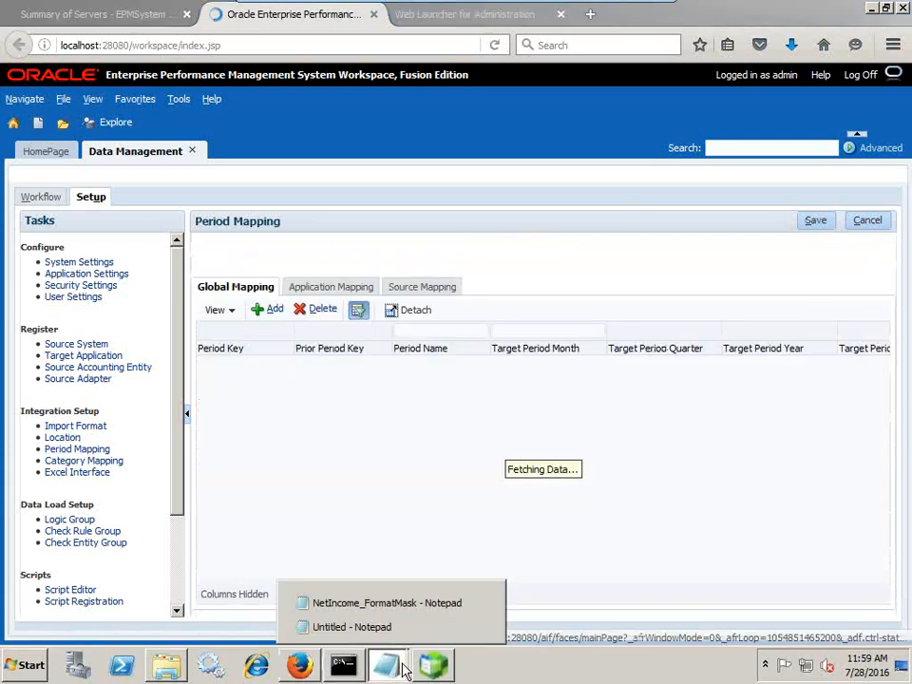
pyautogui.click(415, 604)
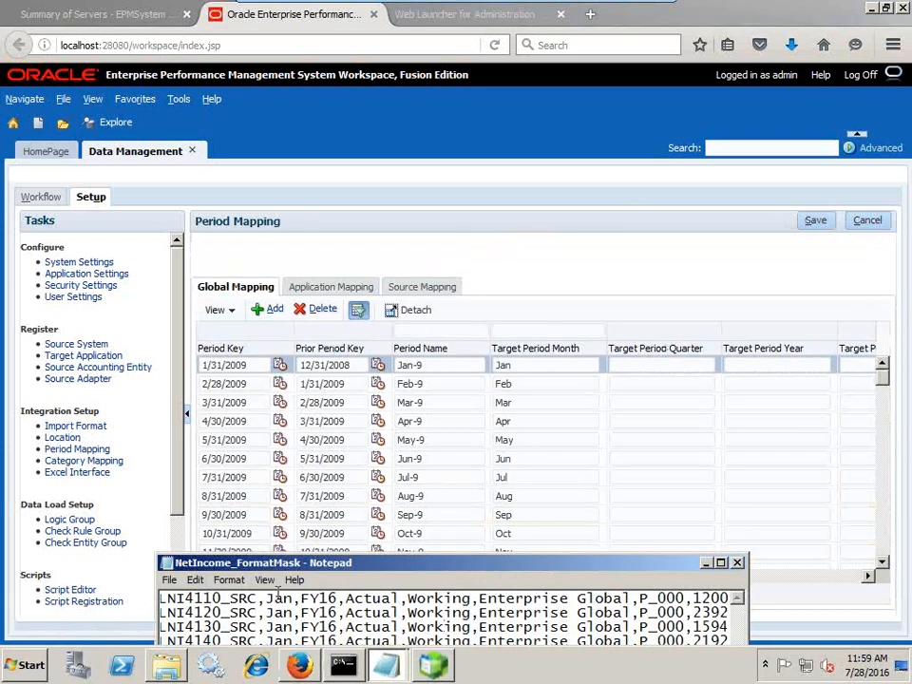
pyautogui.moveTo(267, 599); pyautogui.dragTo(331, 599)
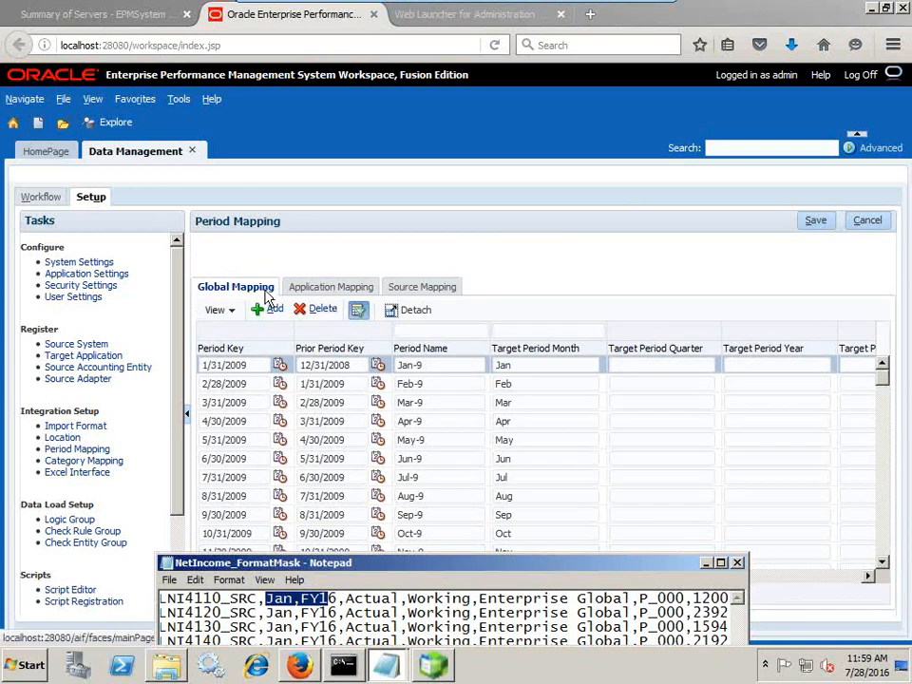
# Show Application Mapping with FinOps-FinDB as the target application
pyautogui.click(326, 287)
pyautogui.click(339, 322)
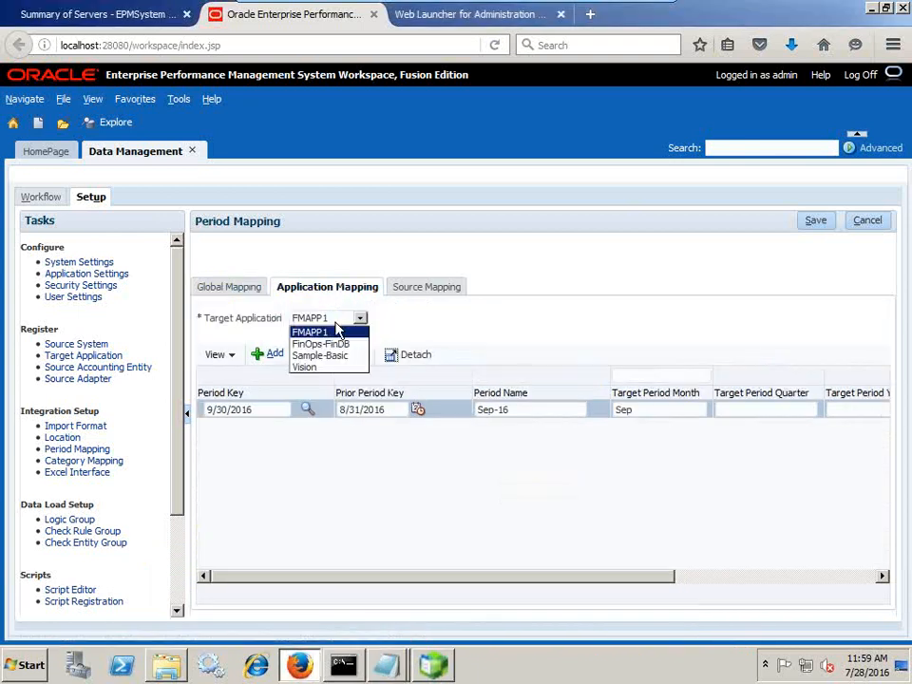
pyautogui.click(330, 329)
pyautogui.click(330, 326)
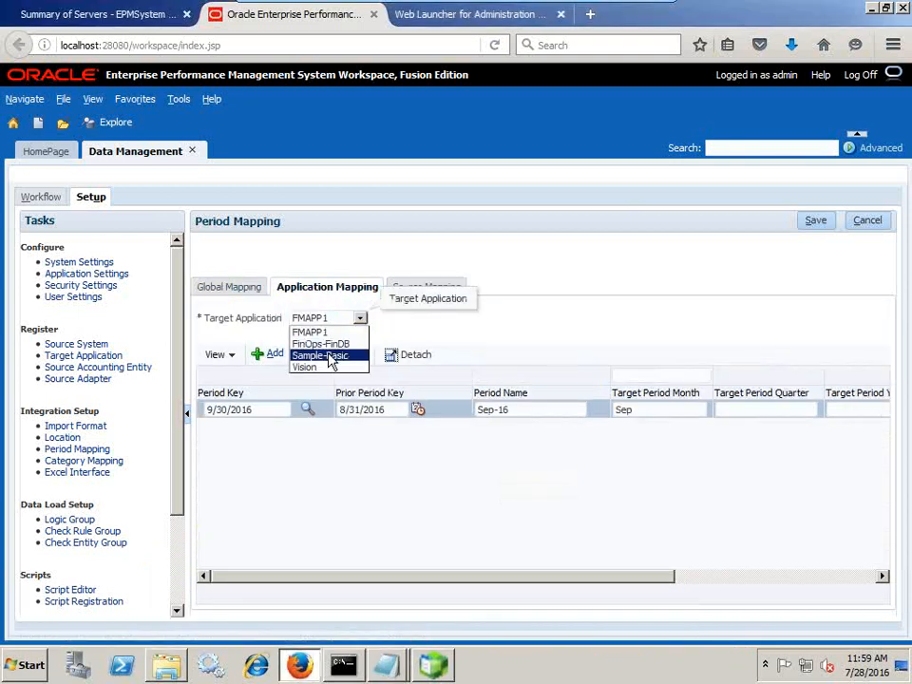
pyautogui.click(333, 358)
pyautogui.click(316, 322)
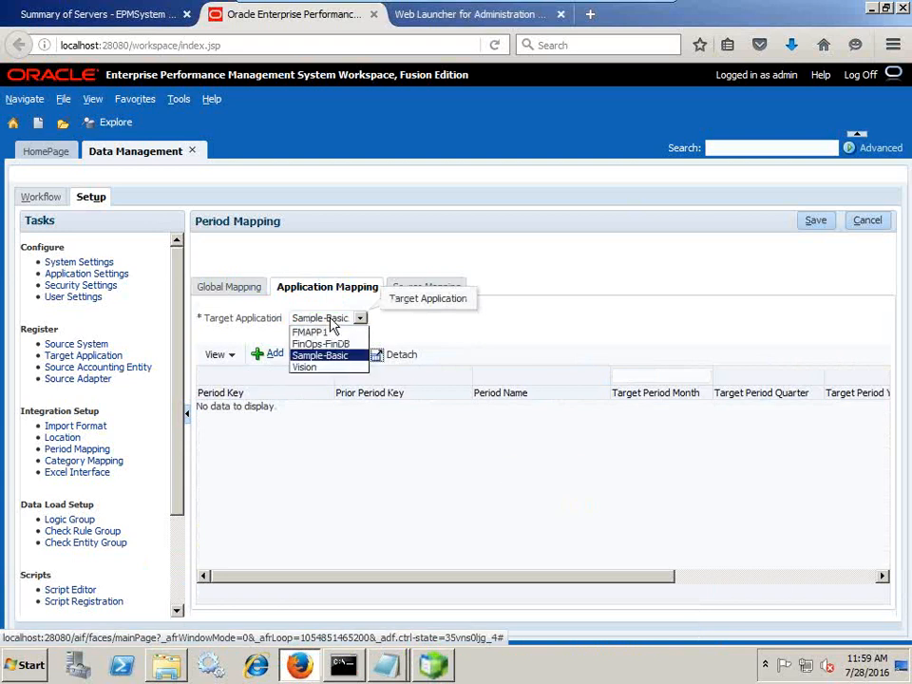
pyautogui.click(329, 342)
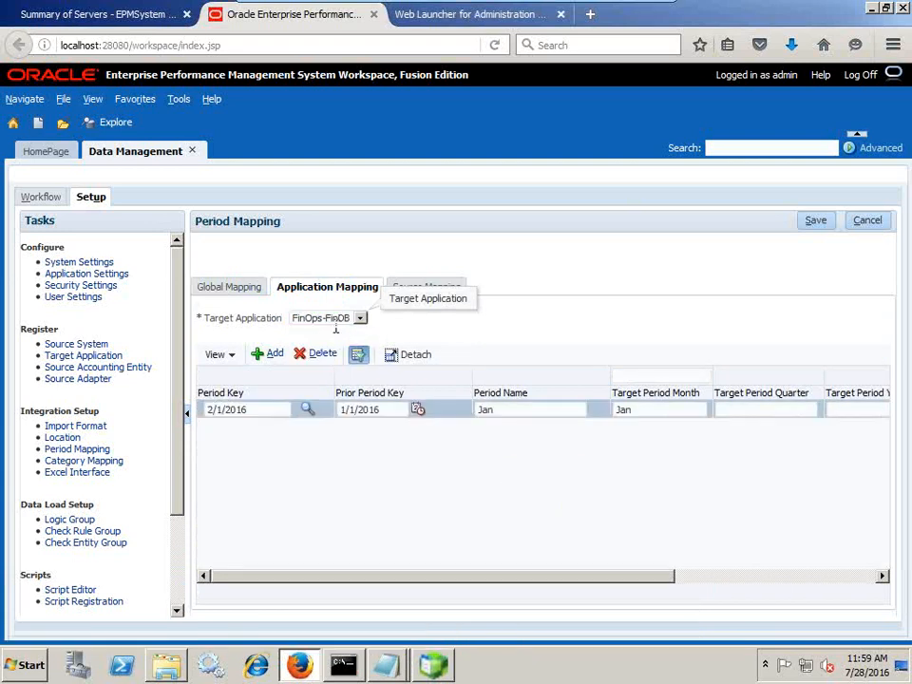
# Verify the Jan row targets month Jan and year FY16, then return to the source file
pyautogui.moveTo(390, 578); pyautogui.dragTo(346, 582)
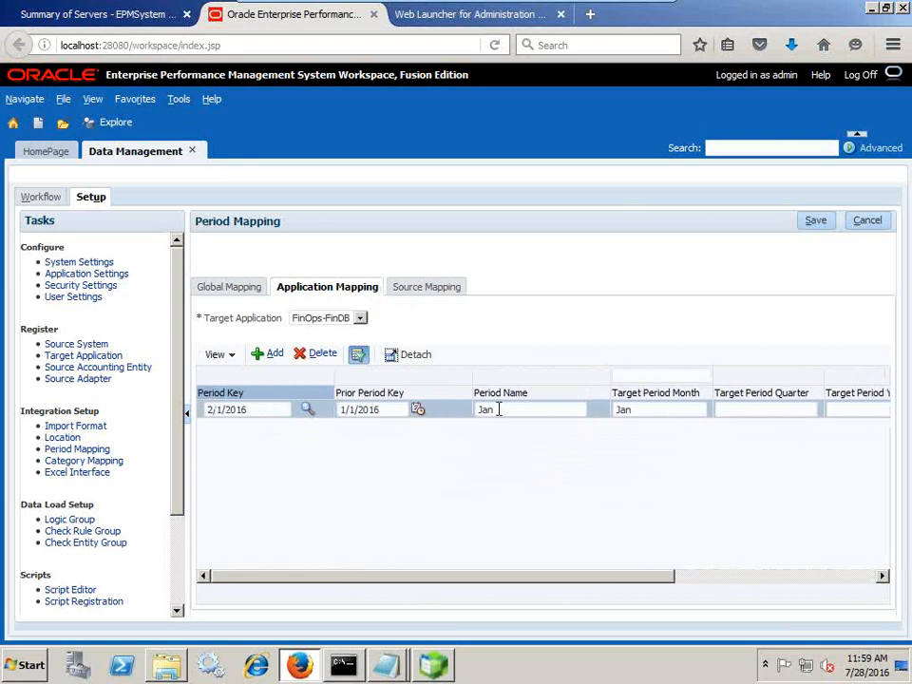
pyautogui.click(672, 410)
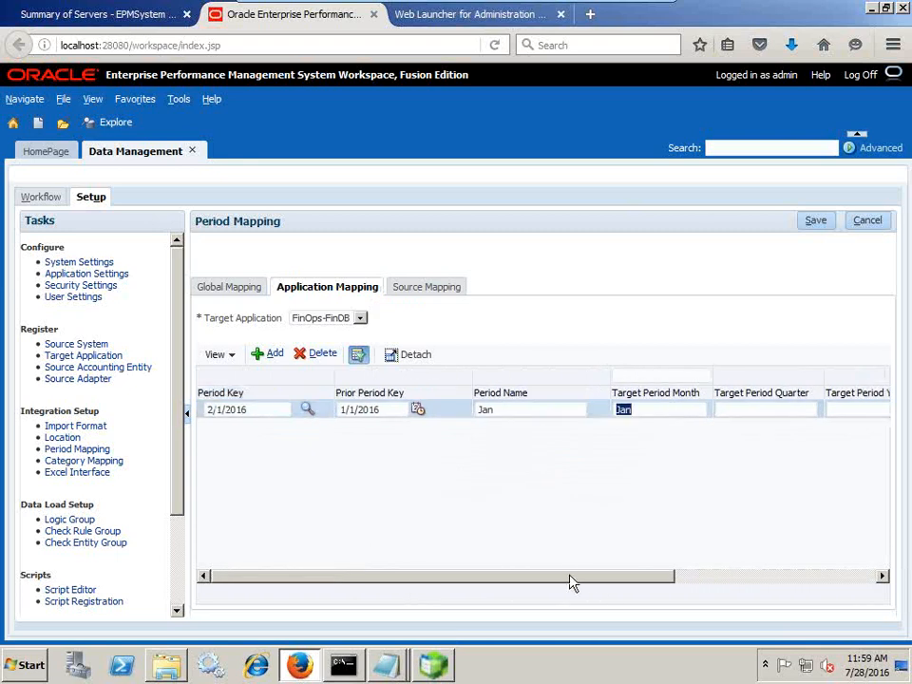
pyautogui.moveTo(573, 583); pyautogui.dragTo(818, 586)
pyautogui.click(830, 412)
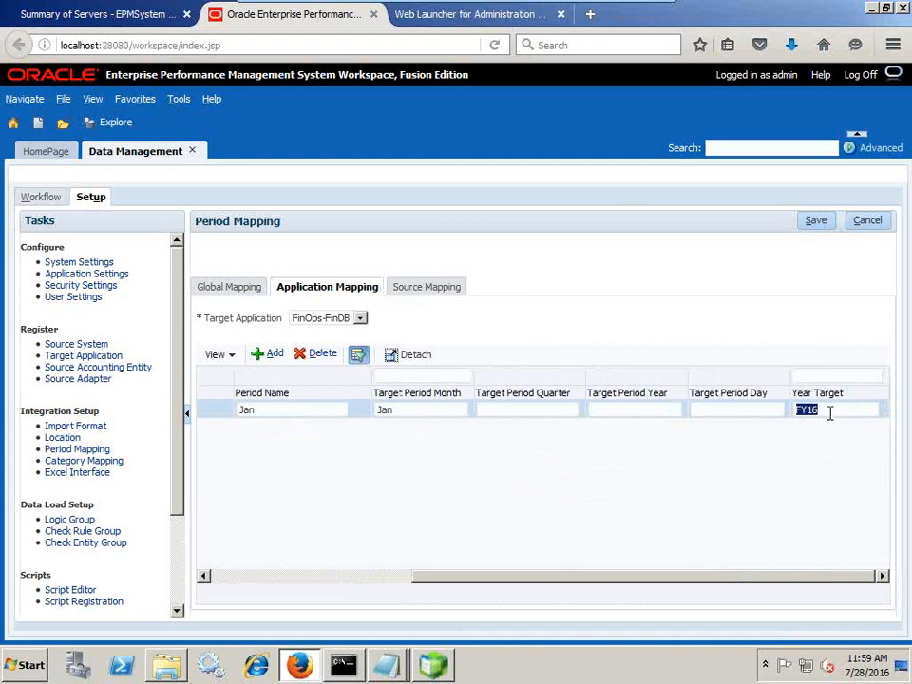
pyautogui.click(286, 577)
pyautogui.hotkey('alt', 'Tab')
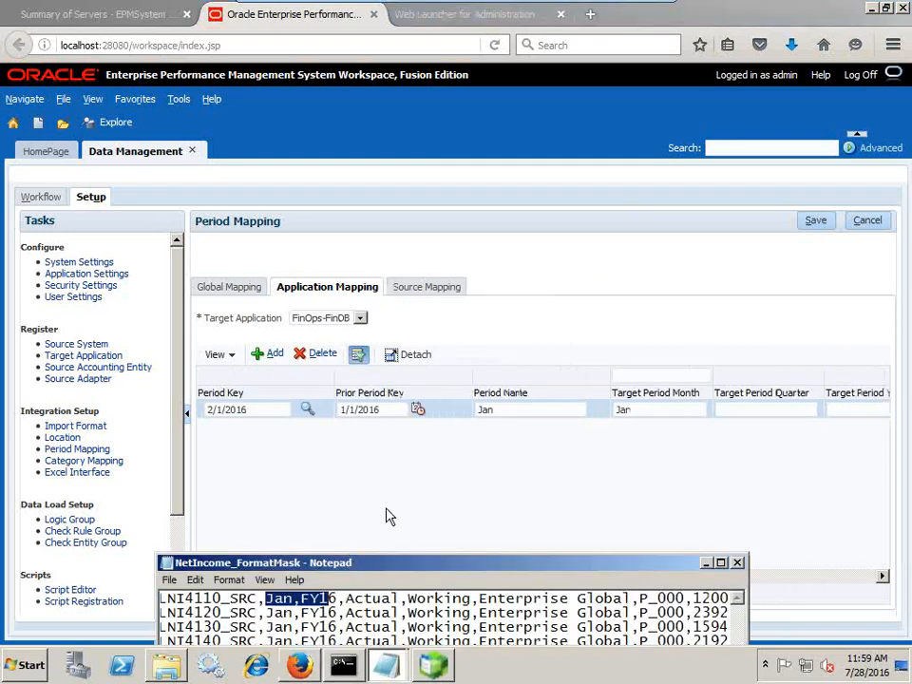
# Compare the Actual category mapping with the source file's Actual value and save it
pyautogui.click(84, 460)
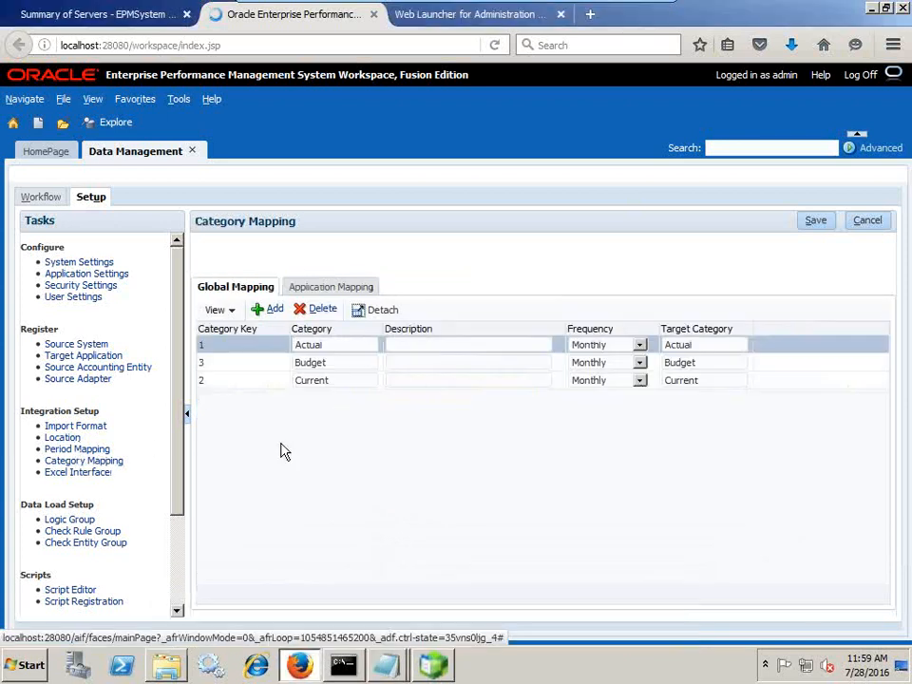
pyautogui.hotkey('alt', 'Tab')
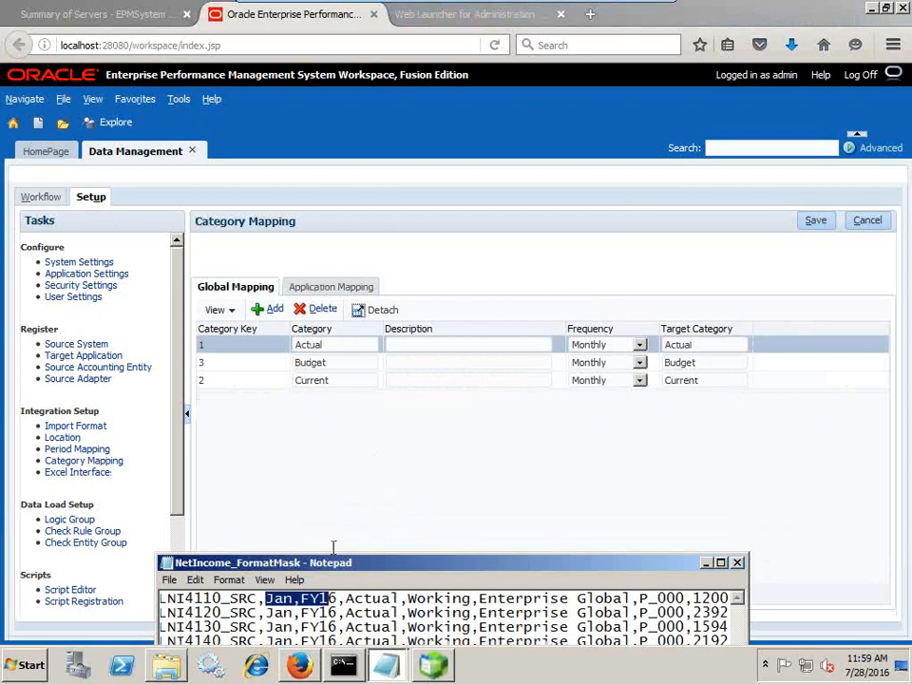
pyautogui.moveTo(348, 601); pyautogui.dragTo(401, 599)
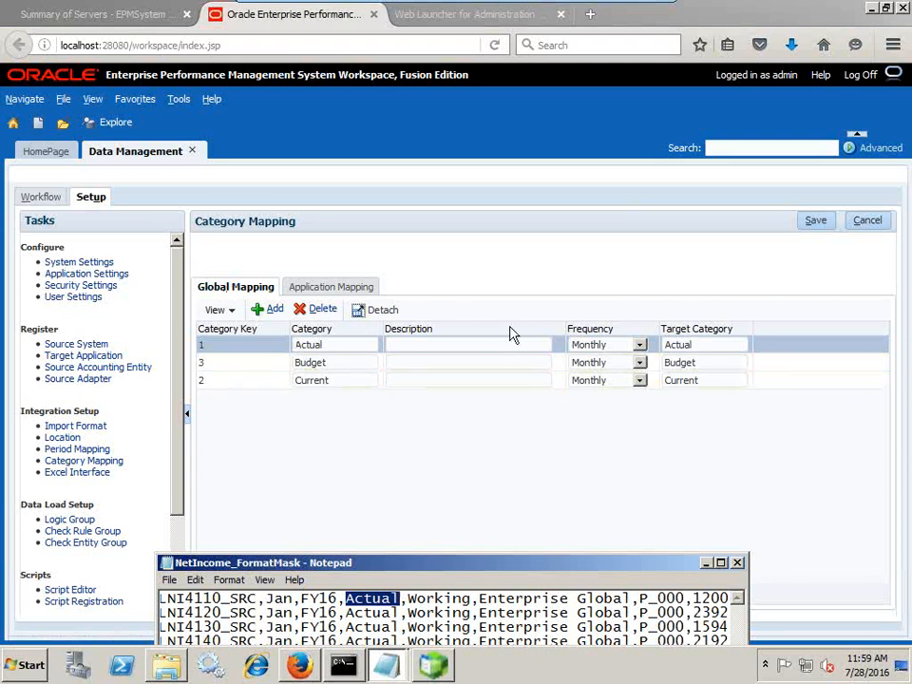
pyautogui.click(813, 222)
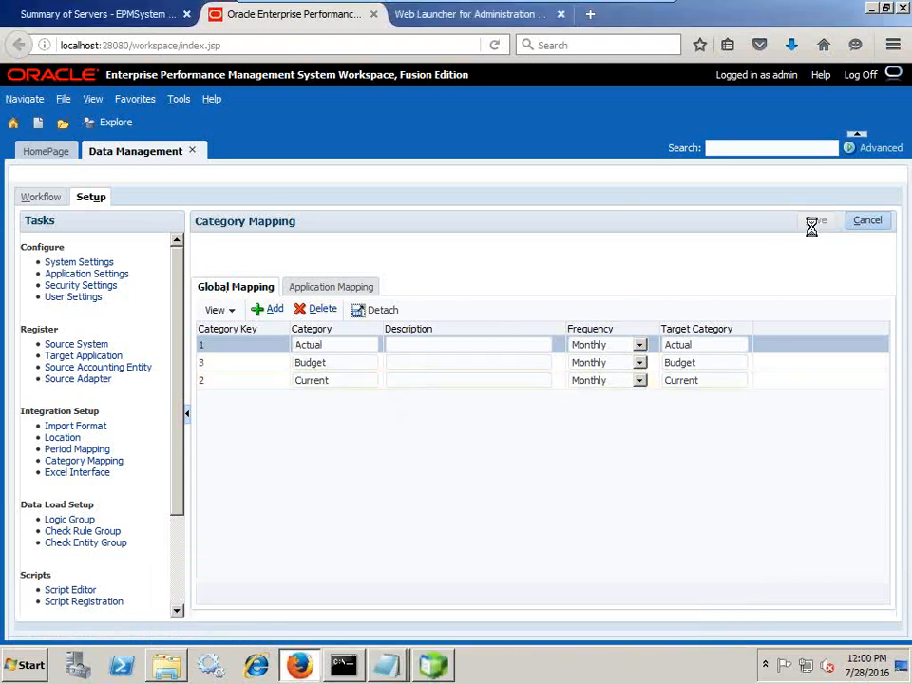
# Return home, reopen Data Management, and open Data Load Mapping from the Workflow tasks
pyautogui.click(55, 155)
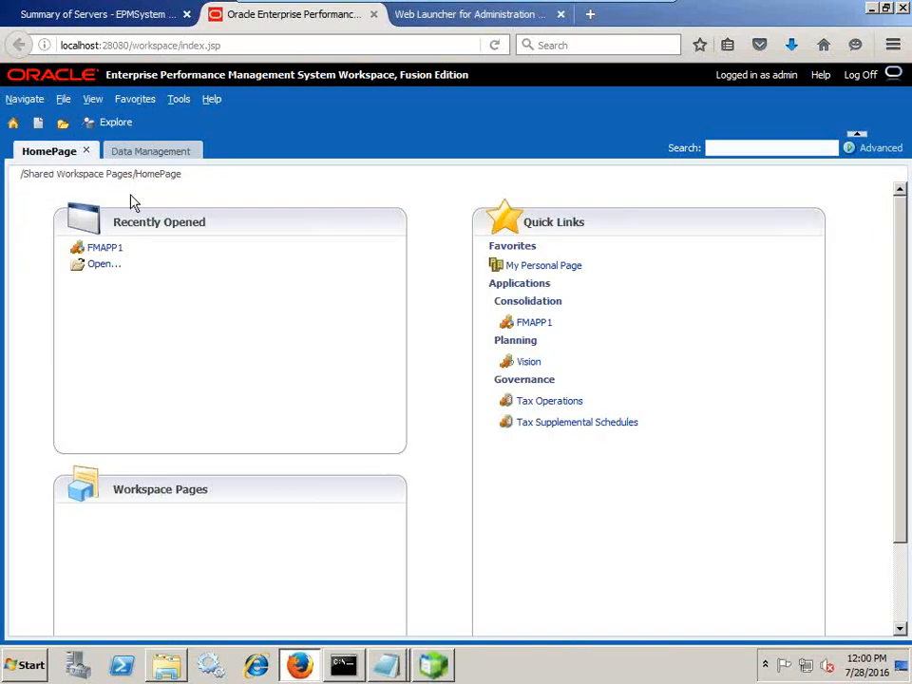
pyautogui.click(139, 154)
pyautogui.click(44, 197)
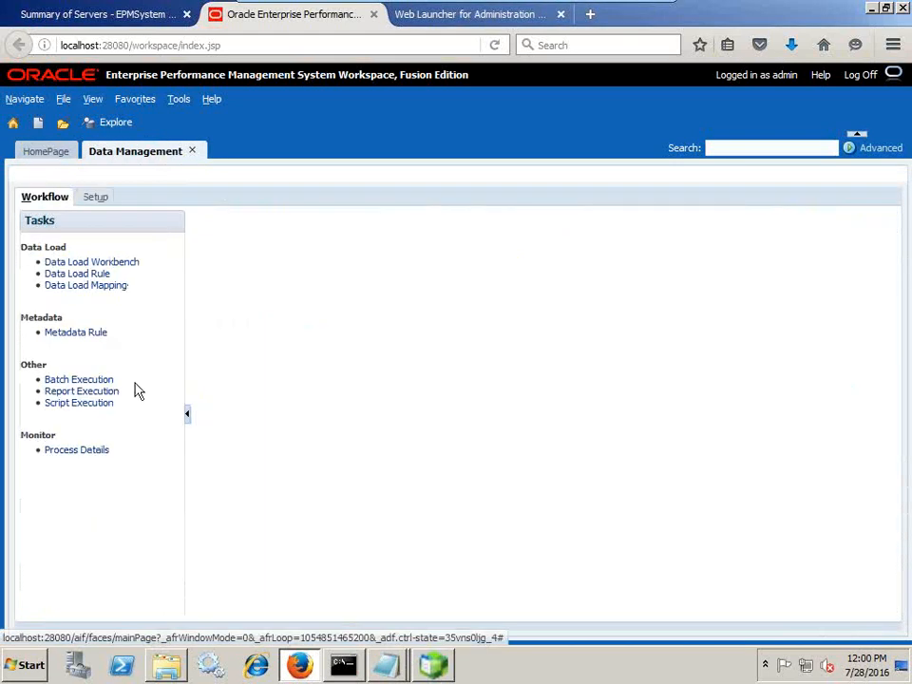
pyautogui.click(119, 288)
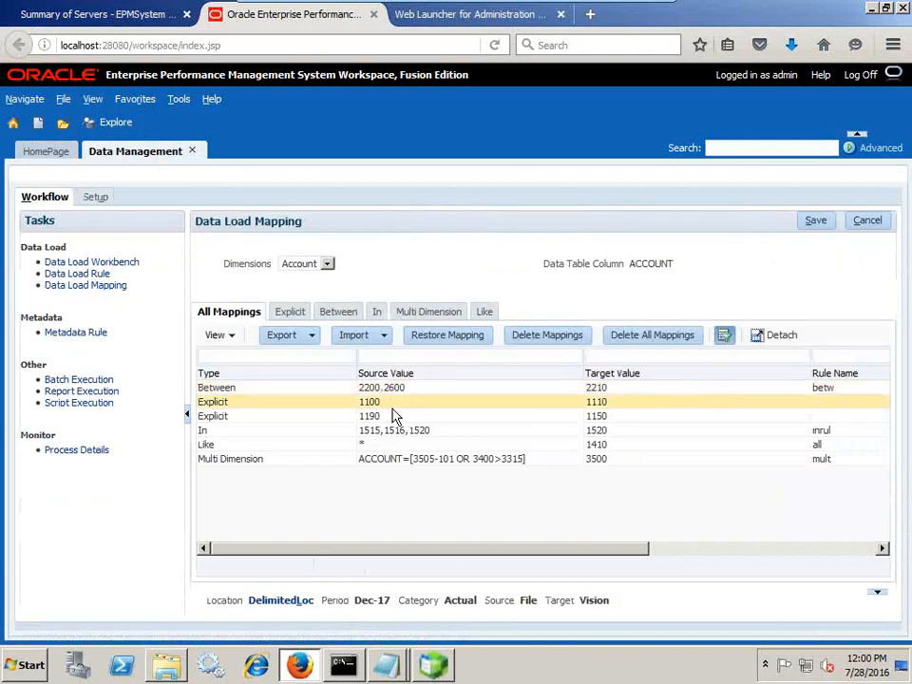
# Change the point of view's location to EssbaseLoadFormat and apply it
pyautogui.click(301, 597)
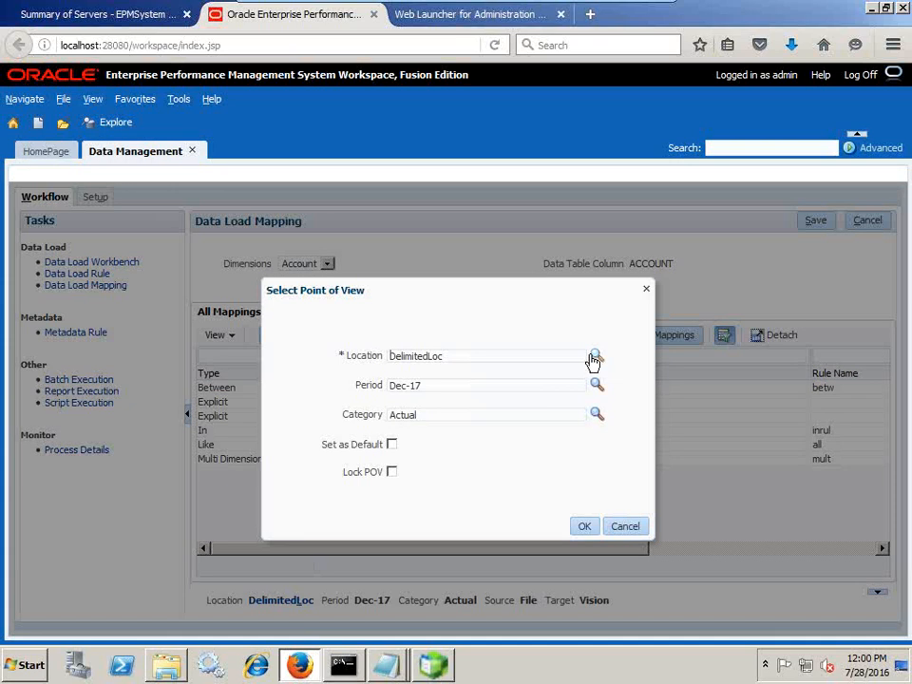
pyautogui.click(597, 355)
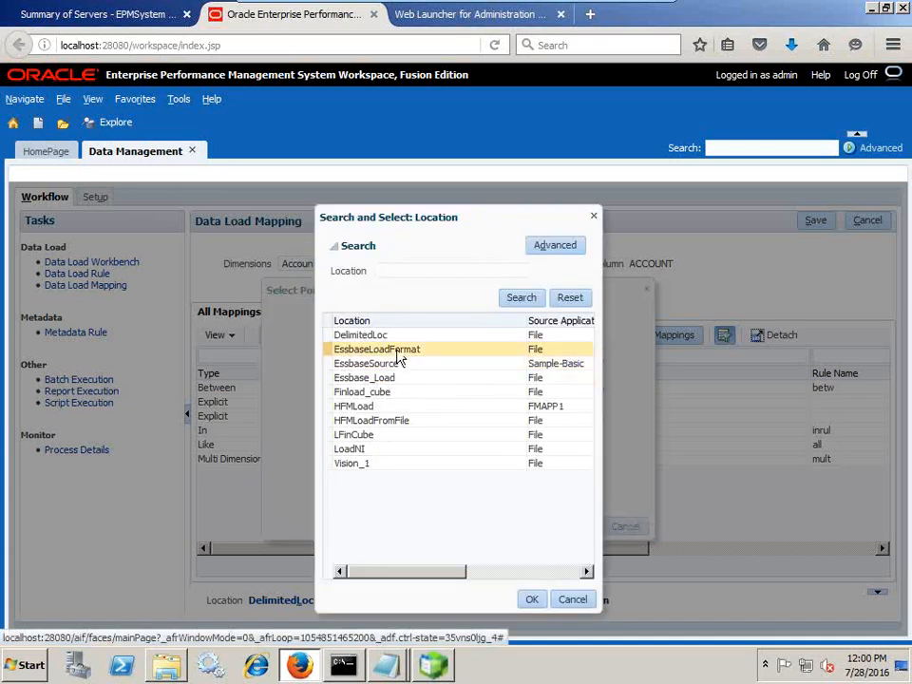
pyautogui.click(399, 351)
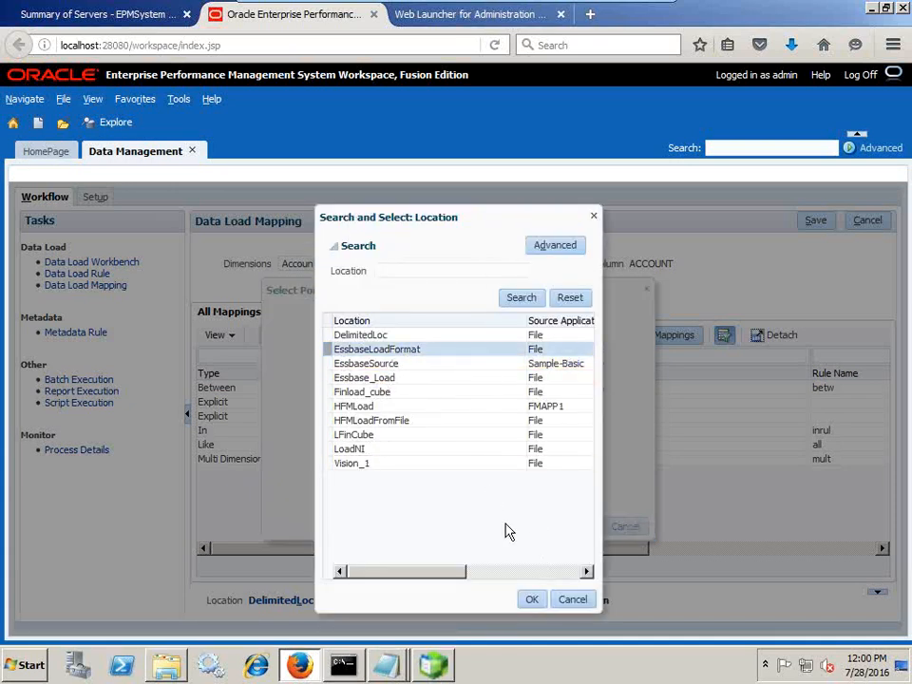
pyautogui.click(530, 599)
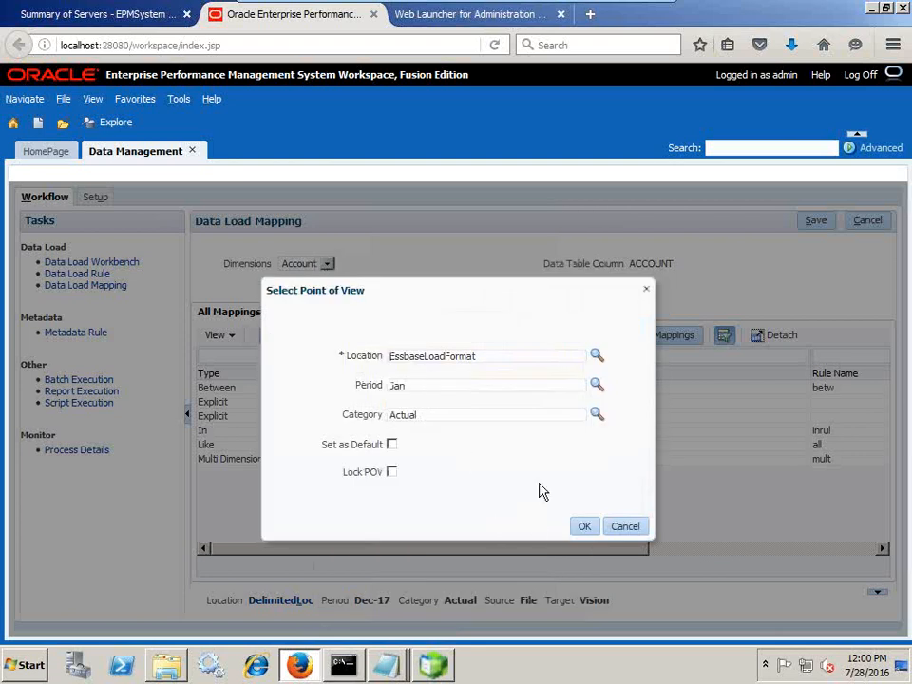
pyautogui.click(584, 527)
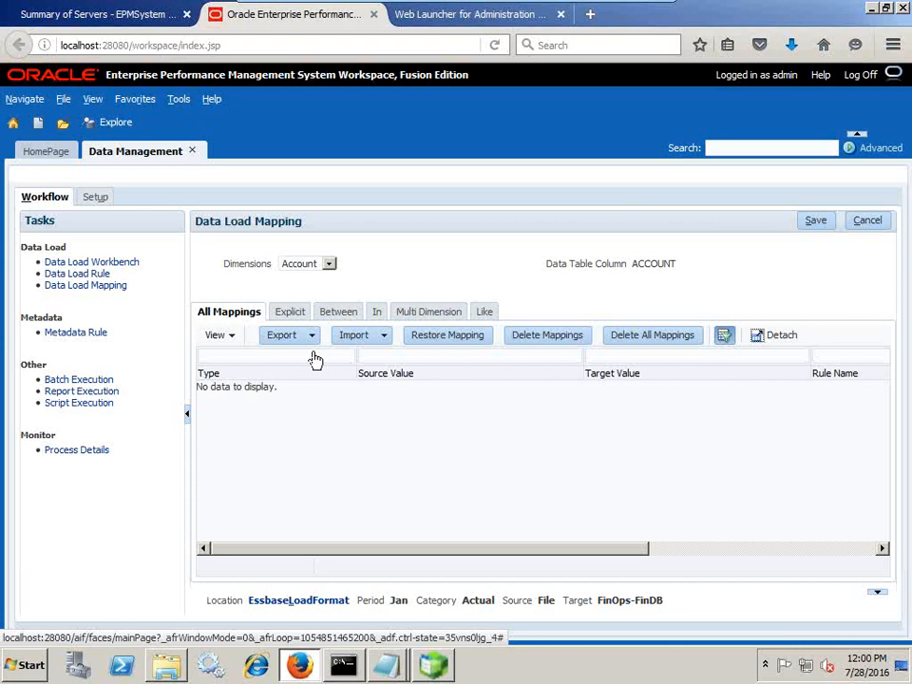
# Add an Account Like mapping with source * and begin the #FORMAT target
pyautogui.click(311, 265)
pyautogui.click(314, 269)
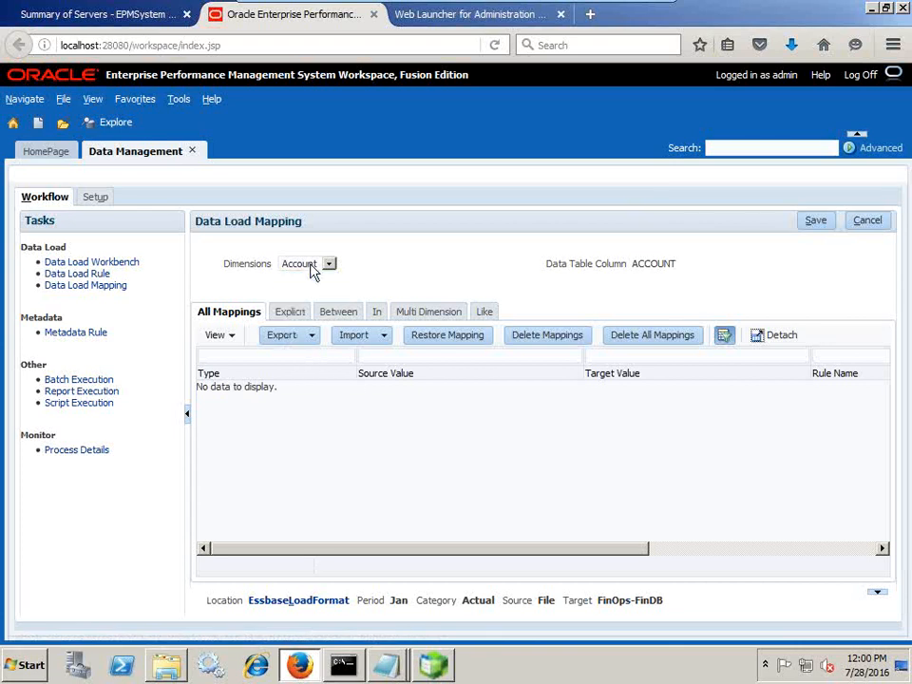
pyautogui.click(481, 312)
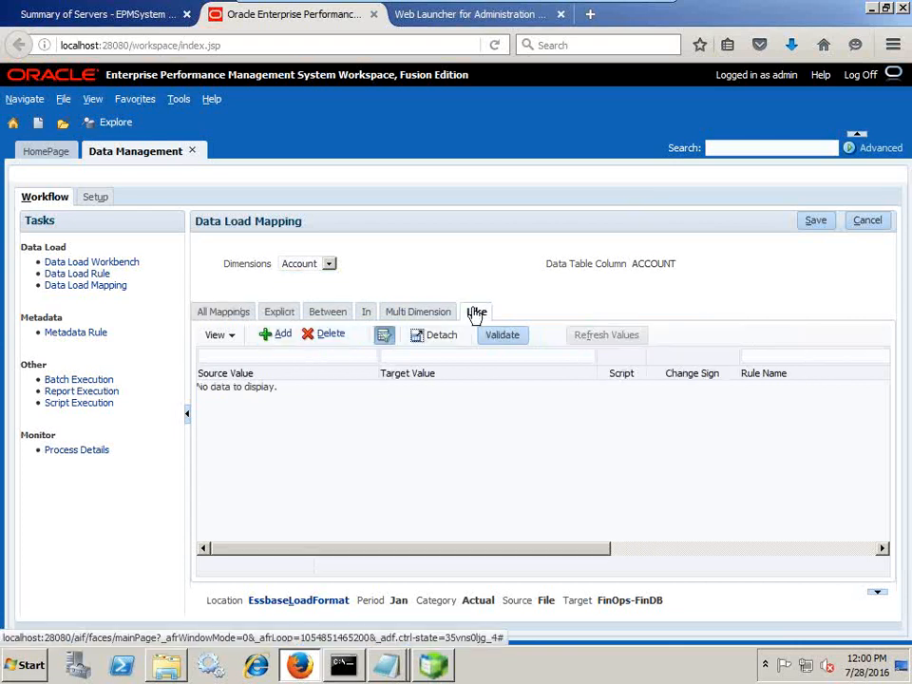
pyautogui.click(281, 335)
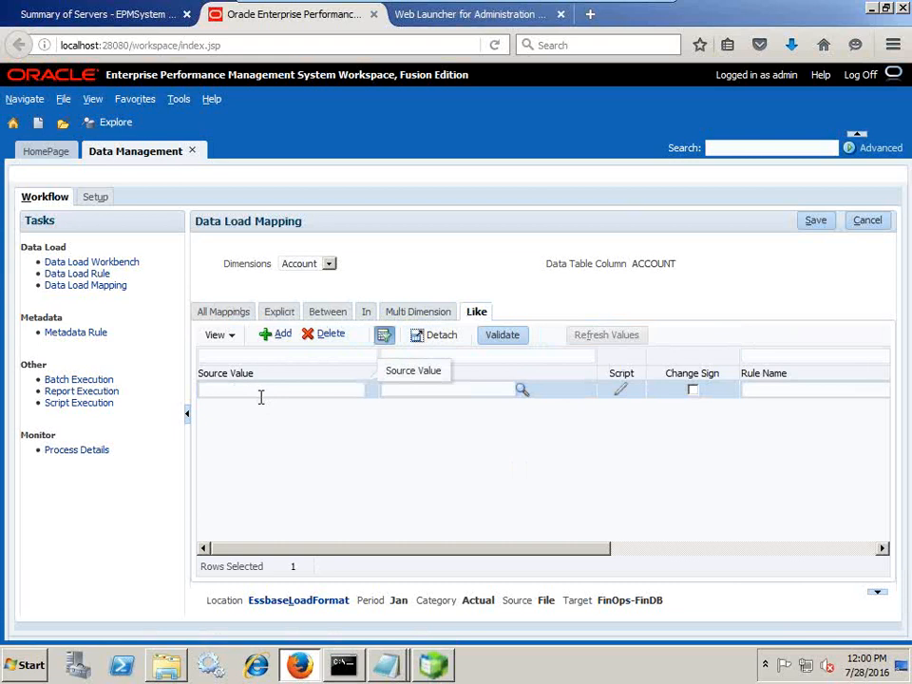
pyautogui.write('*')
pyautogui.click(420, 387)
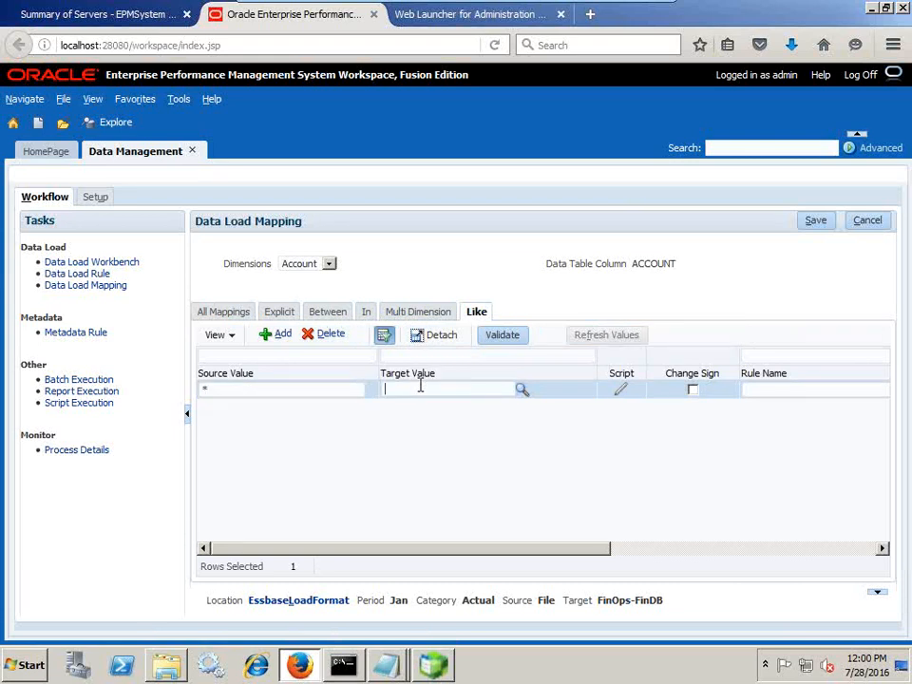
pyautogui.write('#FOR')
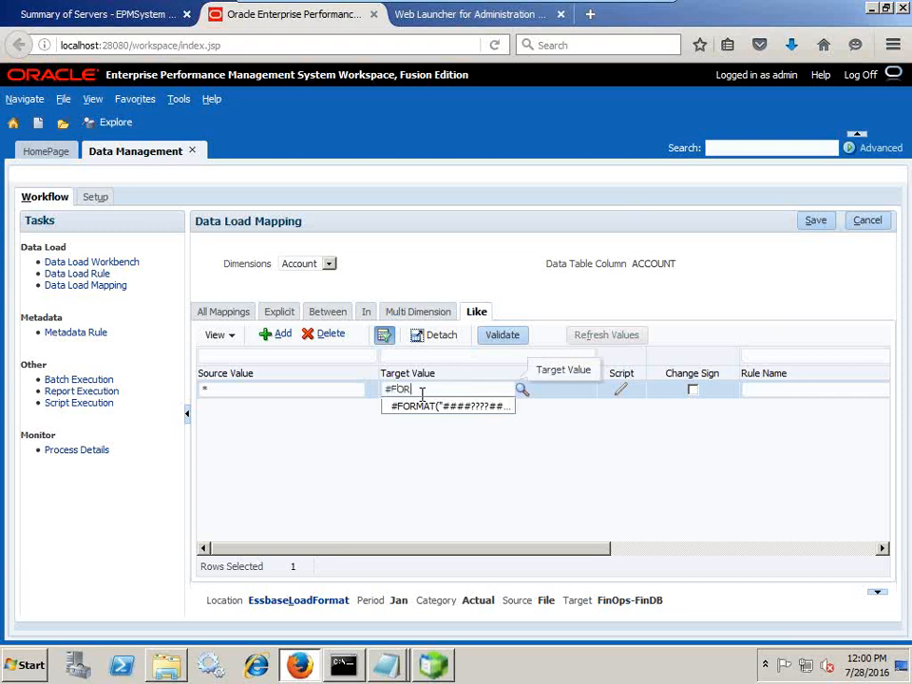
pyautogui.write('MAT(')
# Paste the format mask from the notes as target, name the rule AC_NI, and save
pyautogui.hotkey('alt', 'Tab')
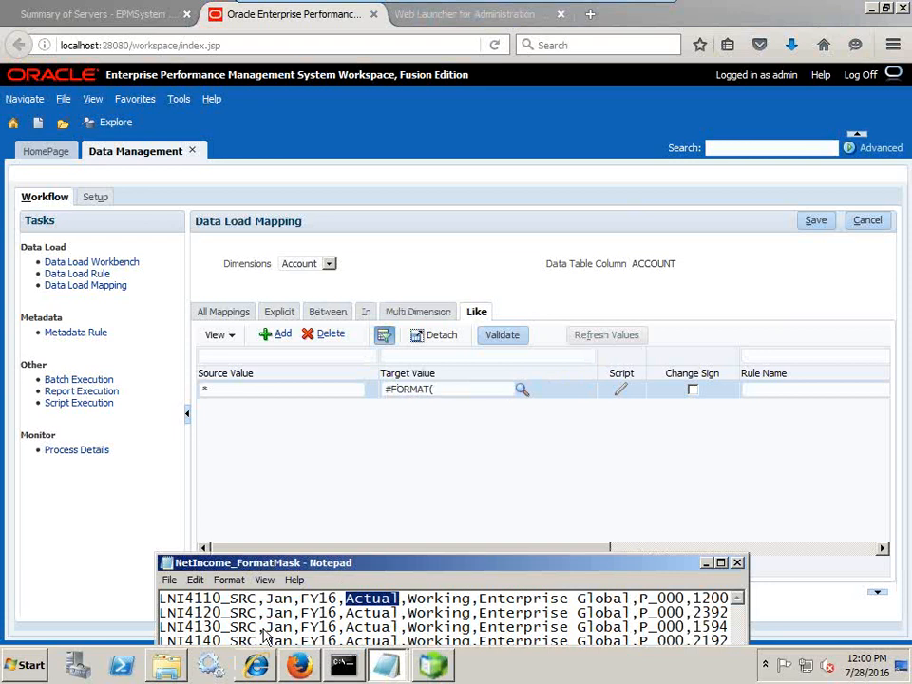
pyautogui.click(386, 665)
pyautogui.click(388, 632)
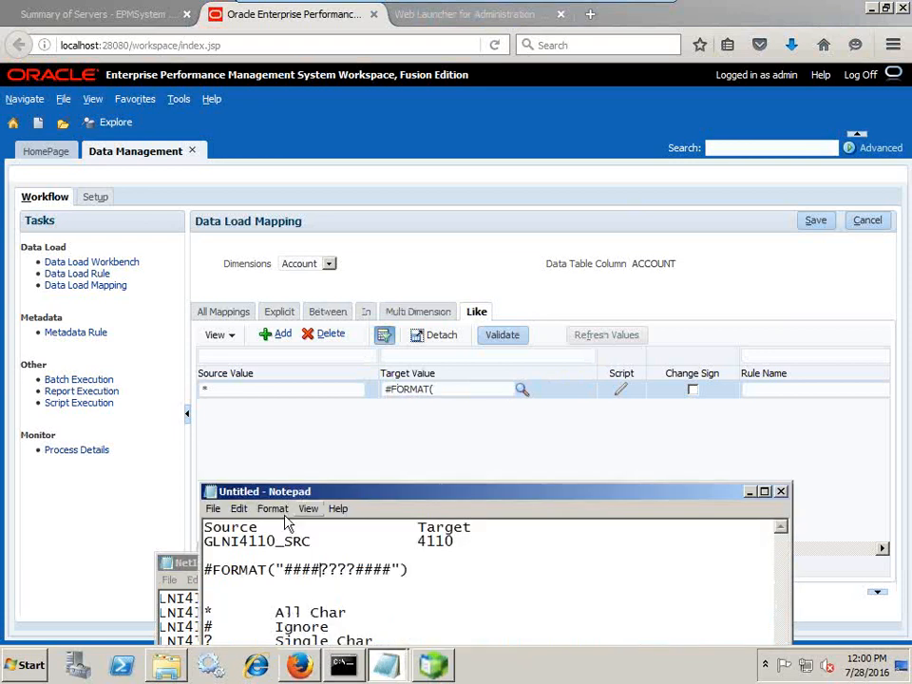
pyautogui.moveTo(408, 570); pyautogui.dragTo(174, 571)
pyautogui.hotkey('ctrl', 'c')
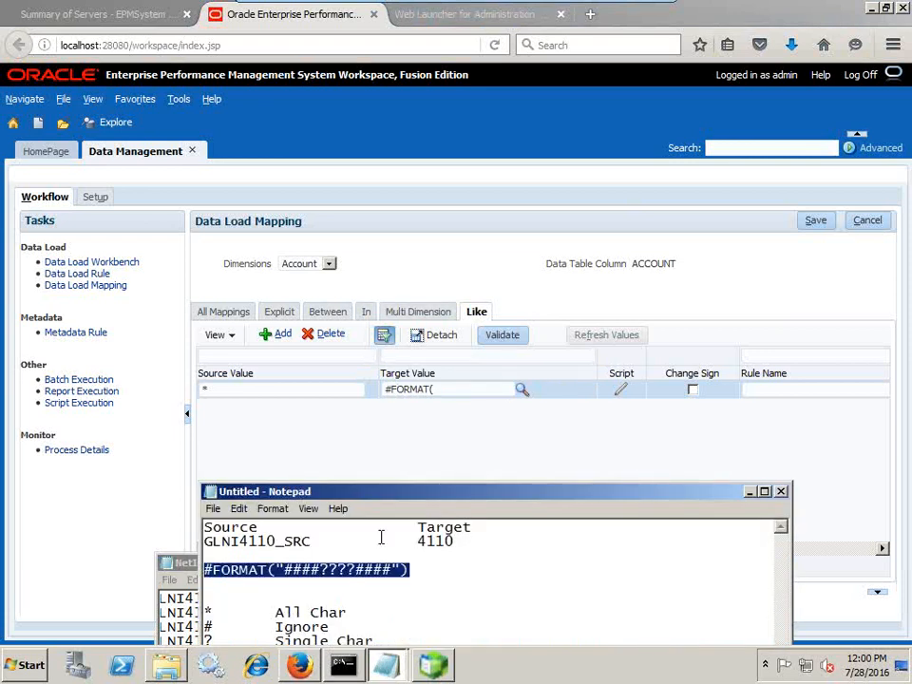
pyautogui.moveTo(394, 389); pyautogui.dragTo(362, 386)
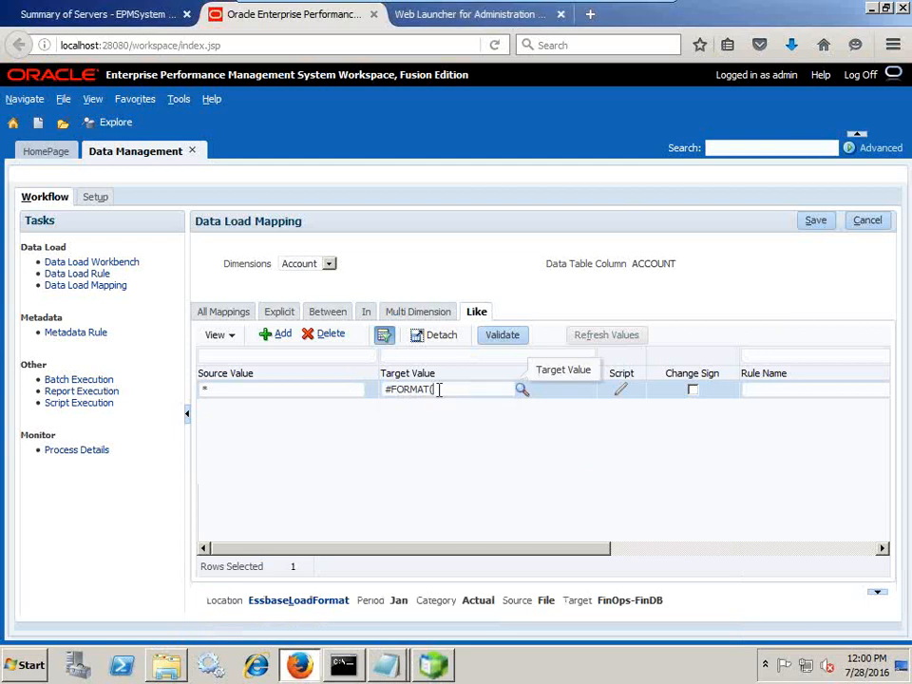
pyautogui.hotkey('ctrl', 'v')
pyautogui.click(617, 449)
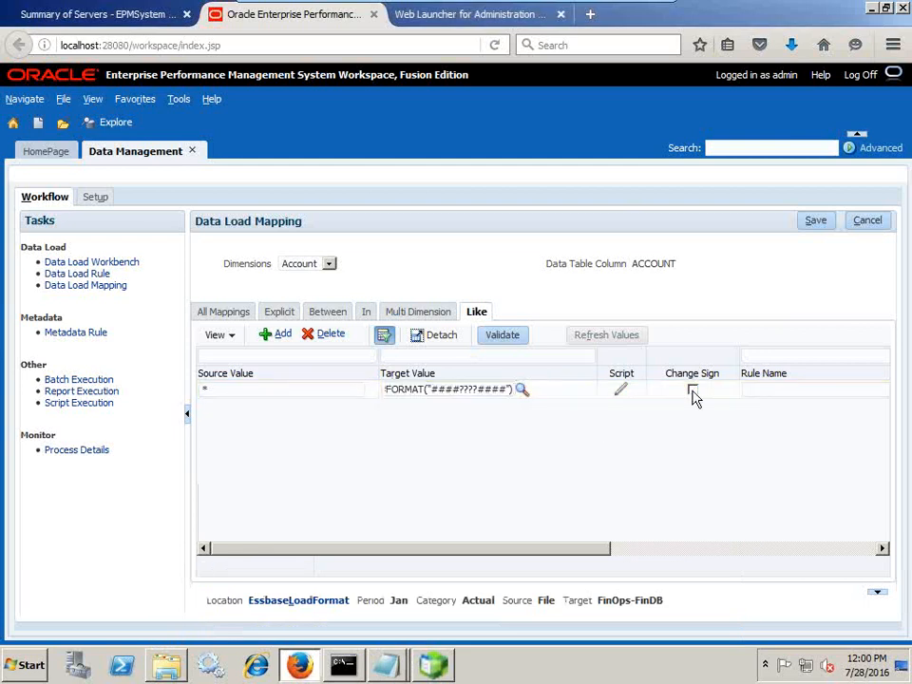
pyautogui.click(764, 390)
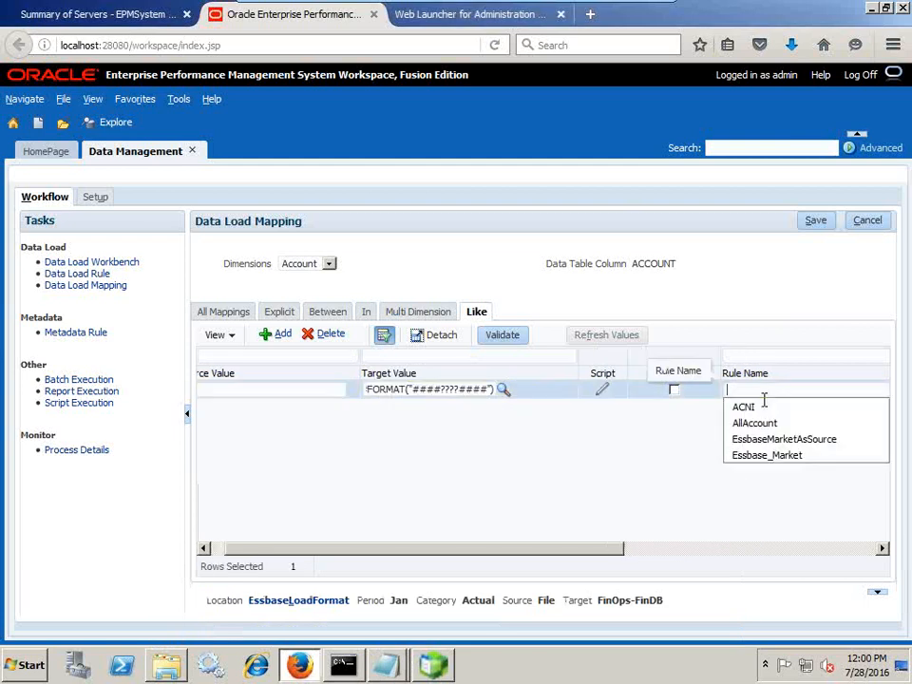
pyautogui.write('AC')
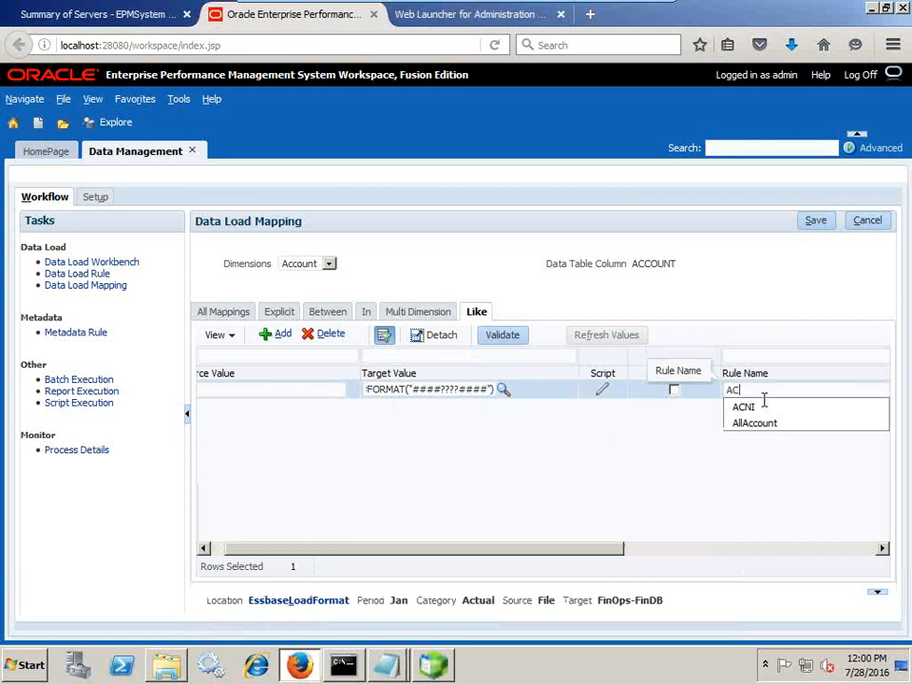
pyautogui.write('_NI')
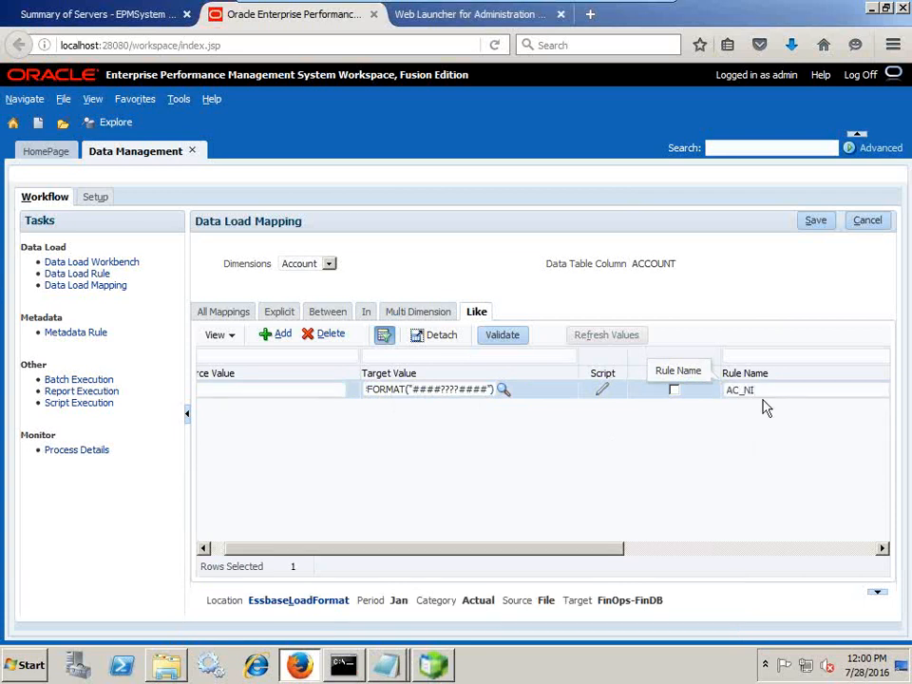
pyautogui.click(813, 221)
pyautogui.click(314, 271)
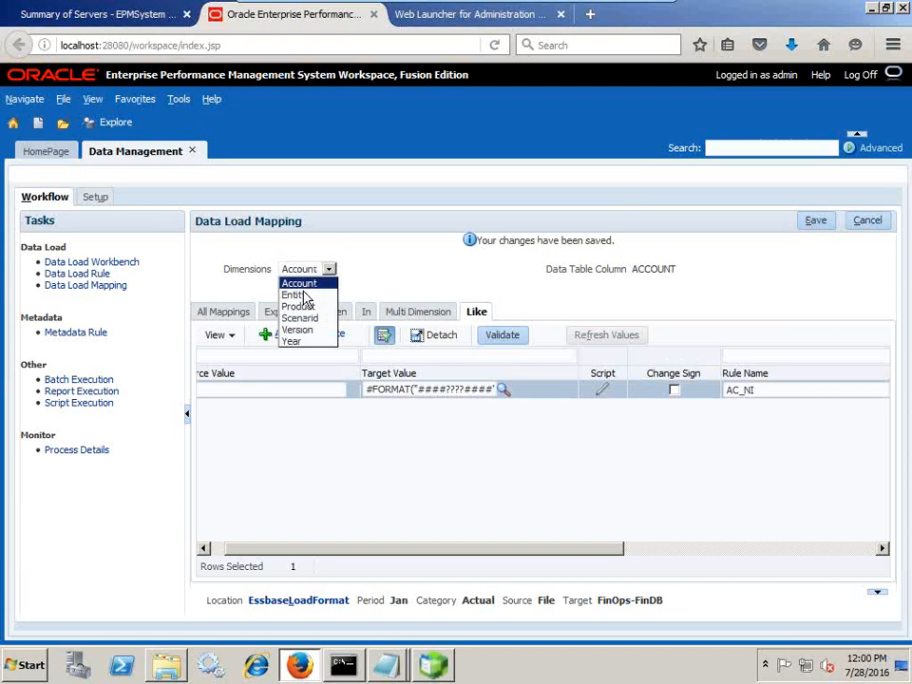
# Add an Entity Like mapping from * to * with rule name AllEntity and save it
pyautogui.click(302, 296)
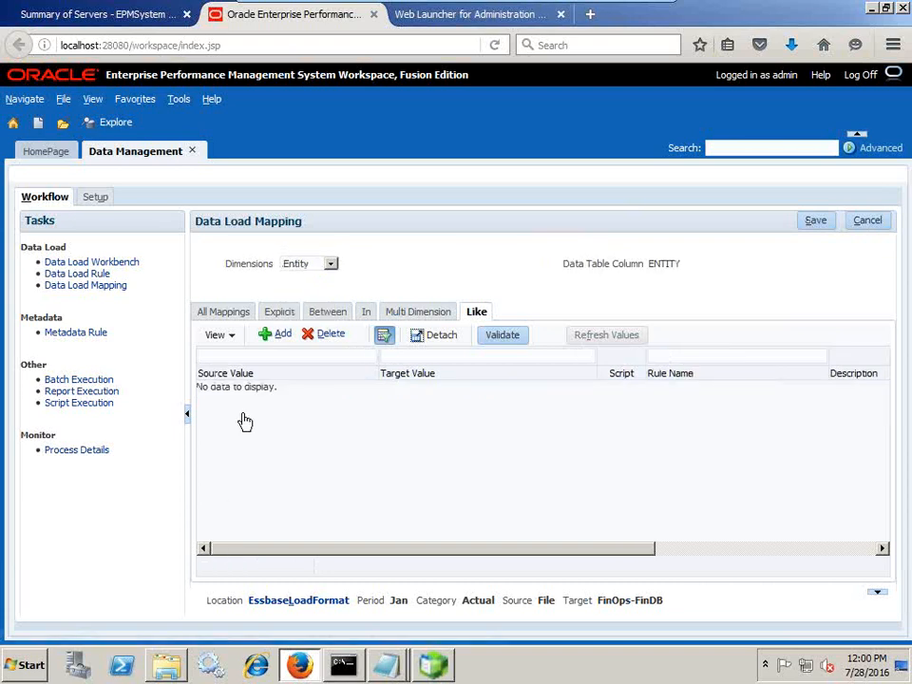
pyautogui.click(269, 335)
pyautogui.click(245, 386)
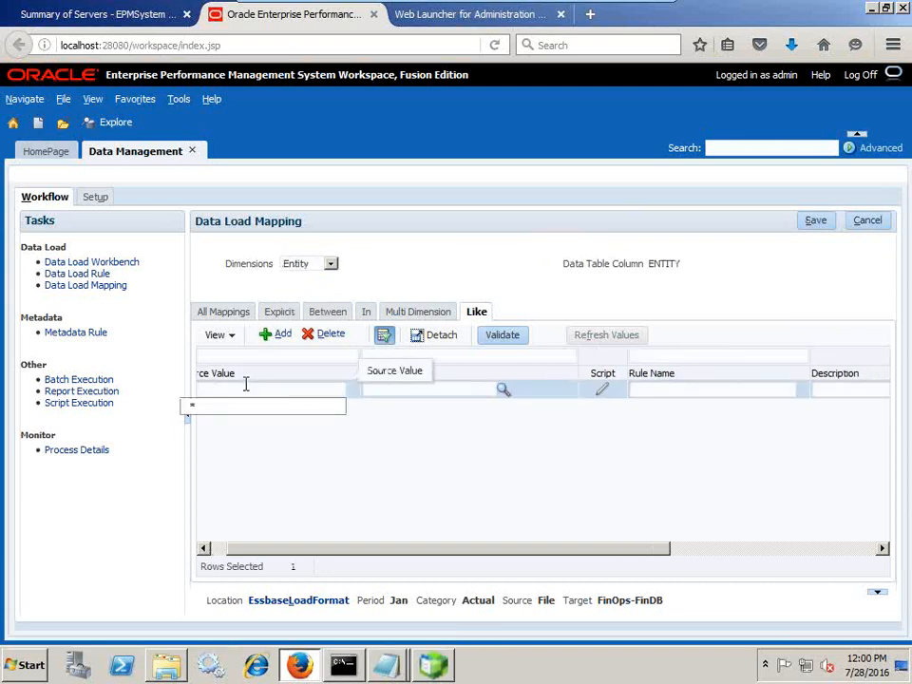
pyautogui.write('*')
pyautogui.press('Tab')
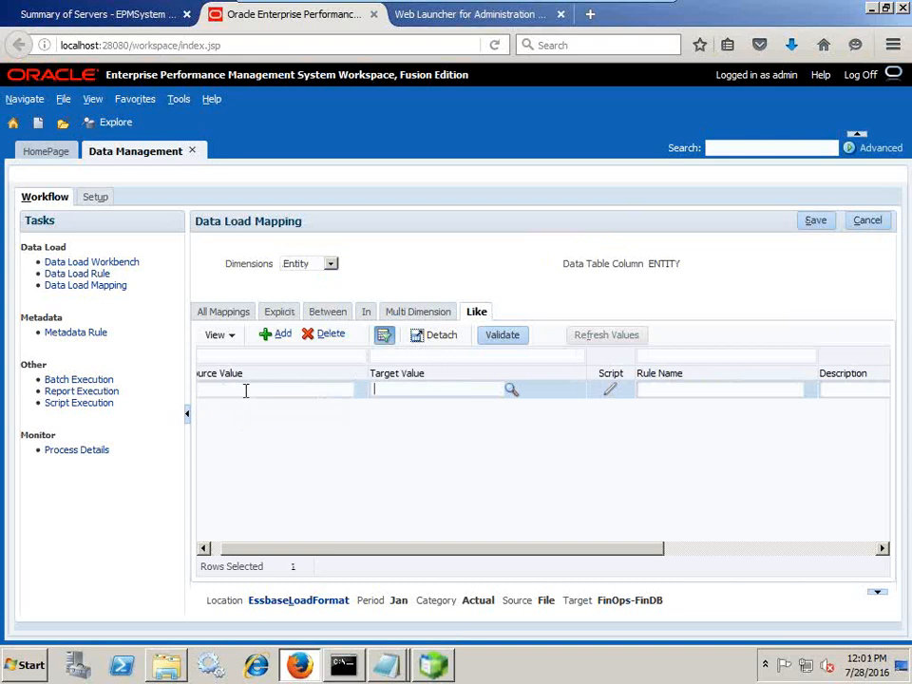
pyautogui.write('*')
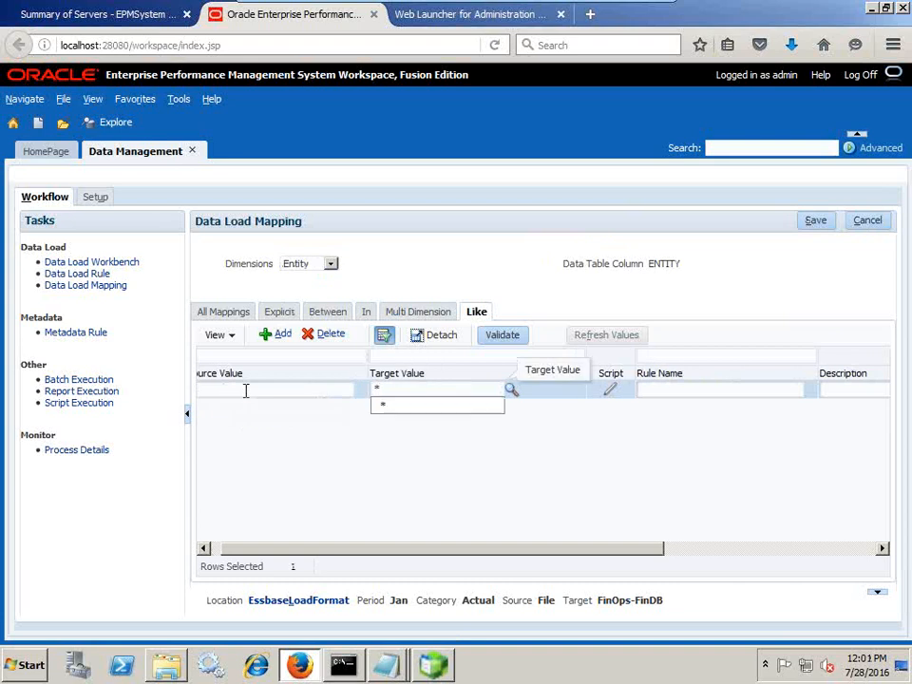
pyautogui.click(817, 224)
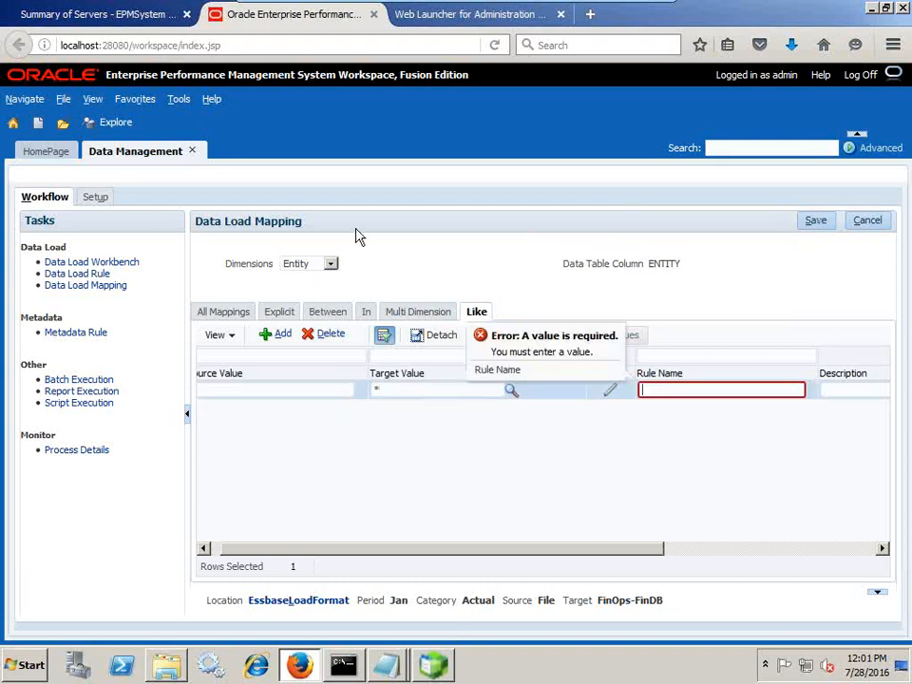
pyautogui.click(298, 265)
pyautogui.click(704, 361)
pyautogui.write('All')
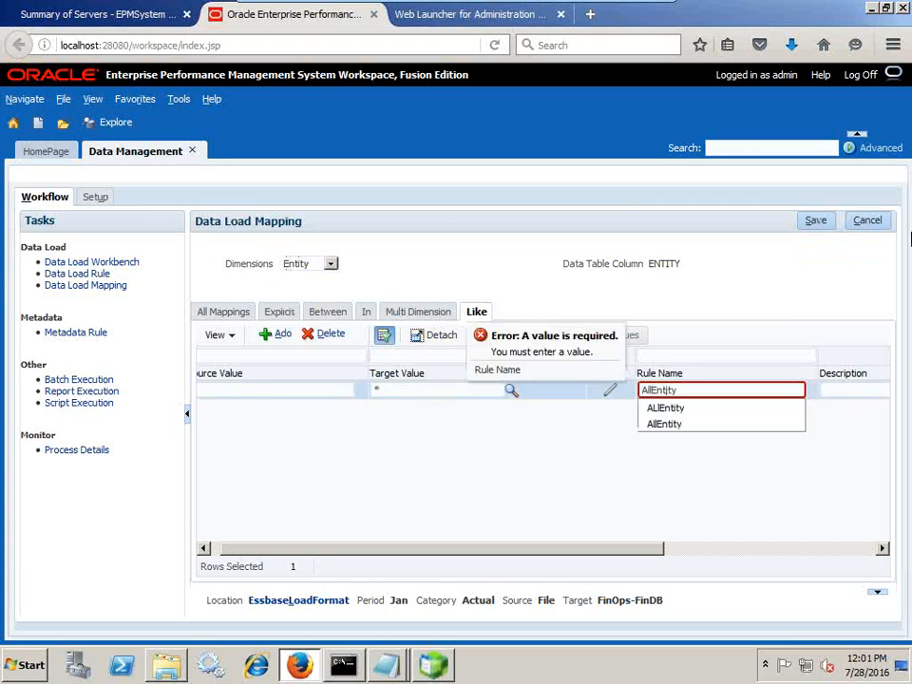
pyautogui.write('Entity')
pyautogui.click(815, 225)
pyautogui.click(309, 269)
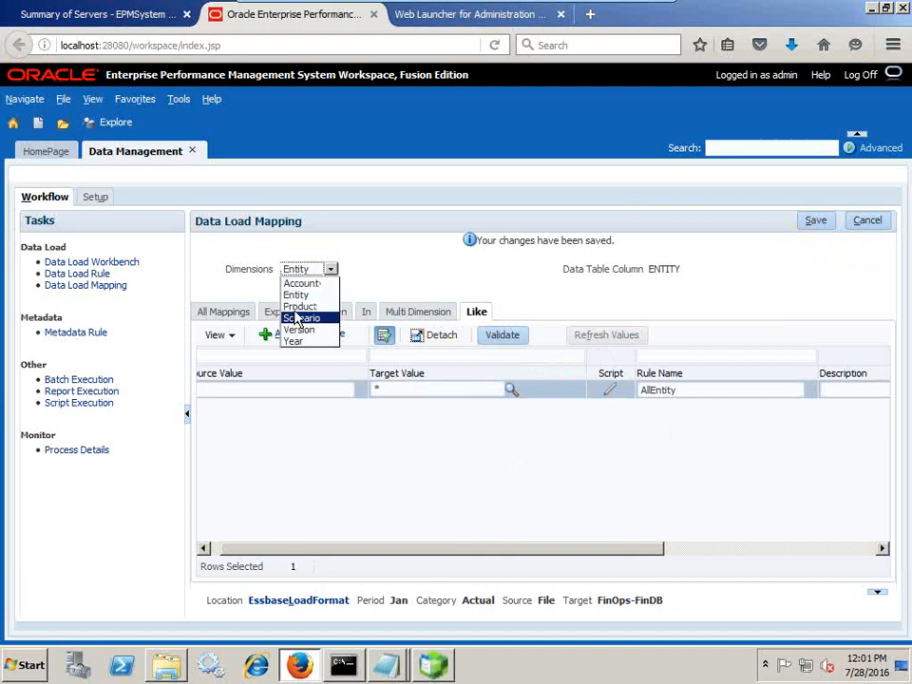
# Add and save a Product Like mapping from * to *, named AllProducts
pyautogui.click(300, 306)
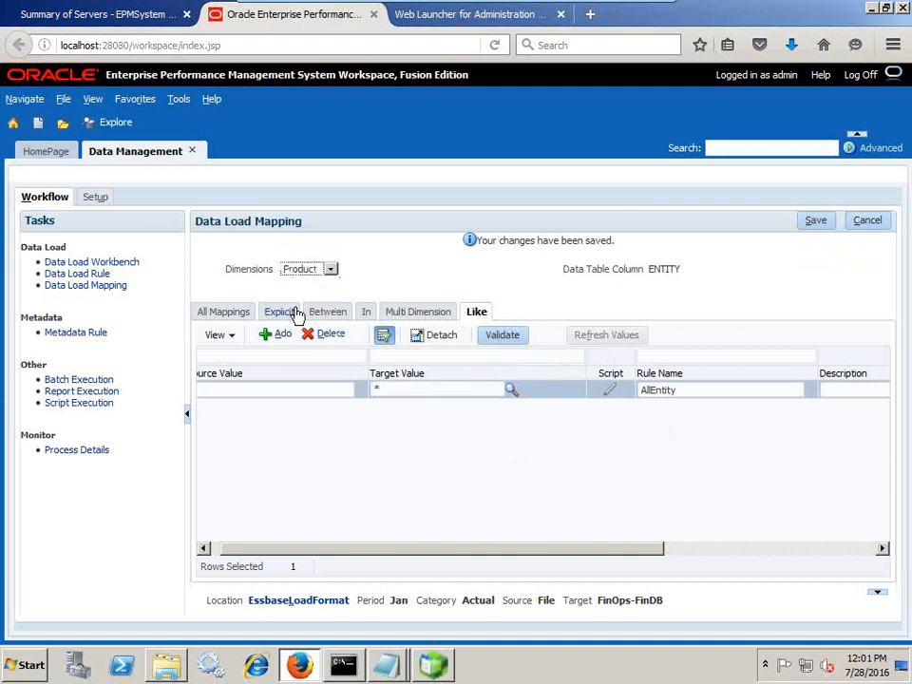
pyautogui.click(257, 396)
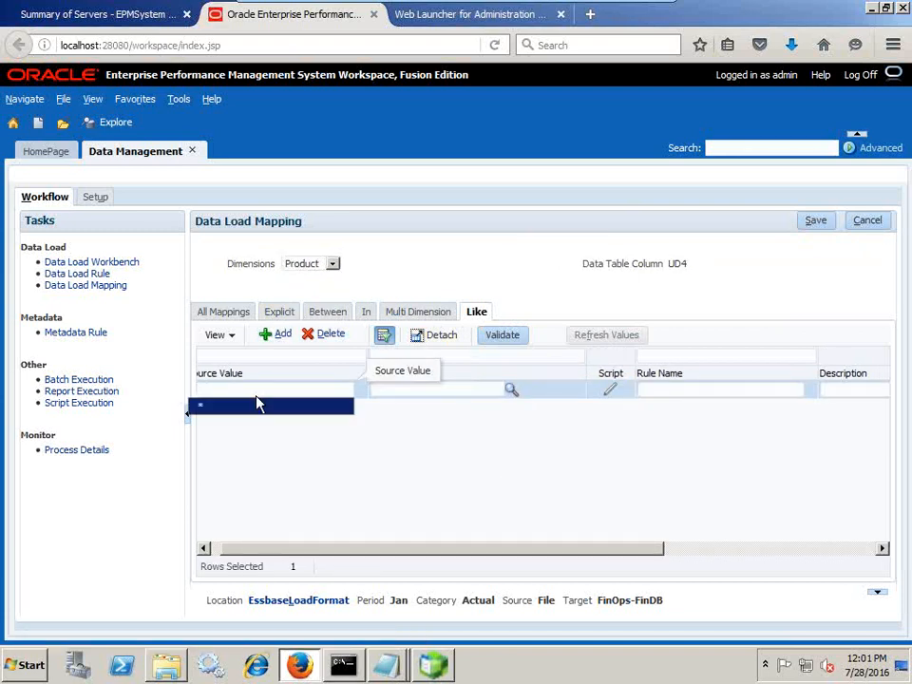
pyautogui.click(420, 389)
pyautogui.write('*')
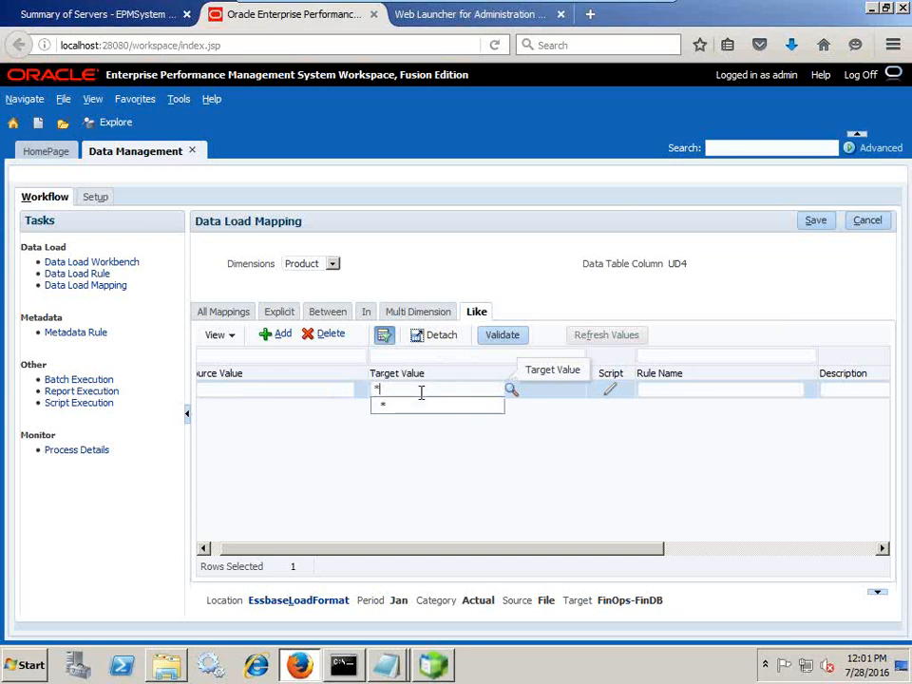
pyautogui.click(719, 389)
pyautogui.write('All')
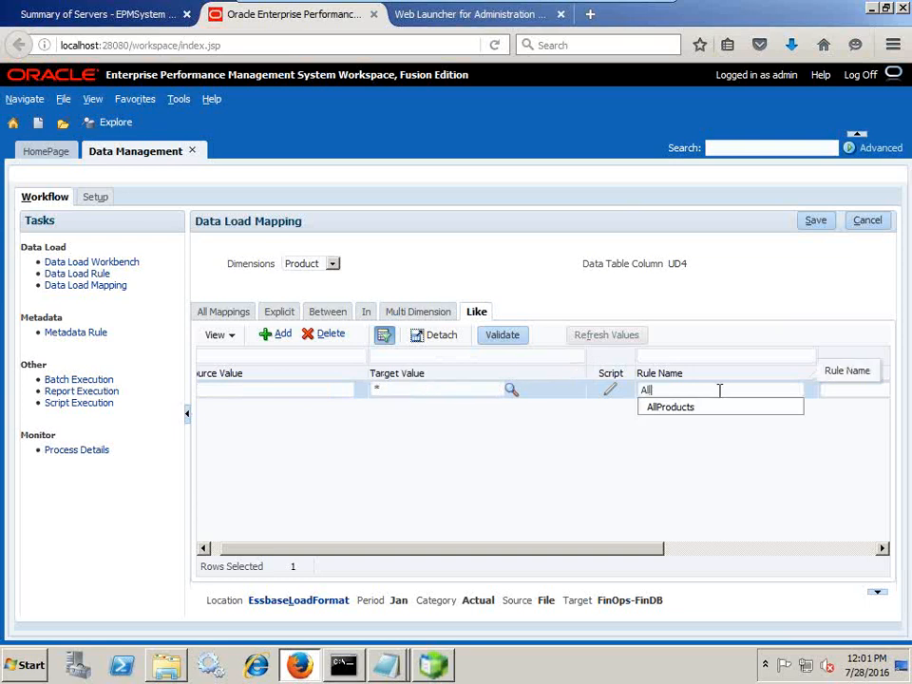
pyautogui.write('Products')
pyautogui.click(815, 220)
# Add and save a Scenario Like mapping from * to *, named AllScenarios
pyautogui.click(306, 271)
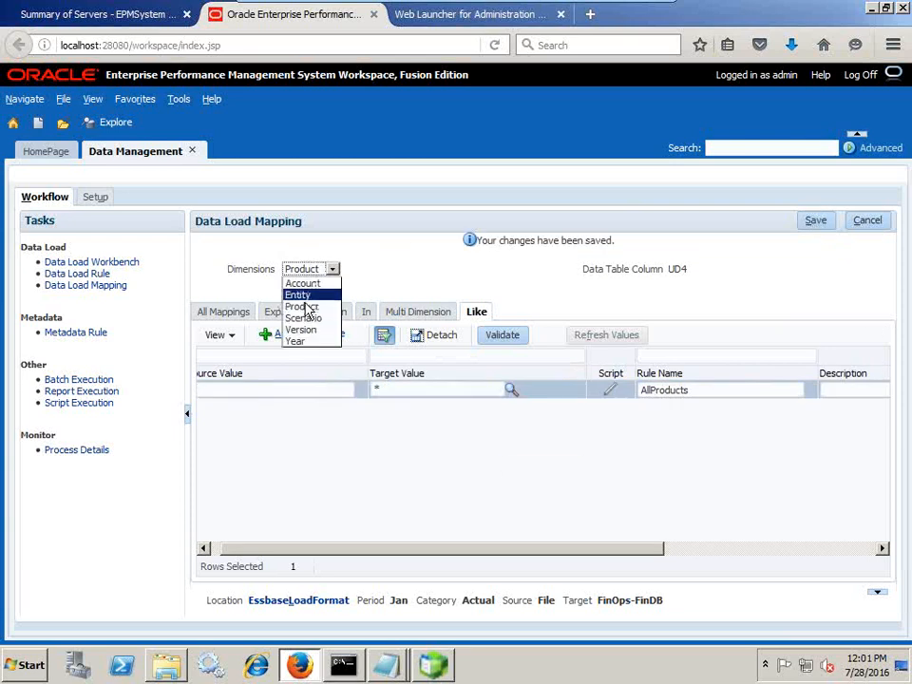
pyautogui.click(304, 315)
pyautogui.click(279, 334)
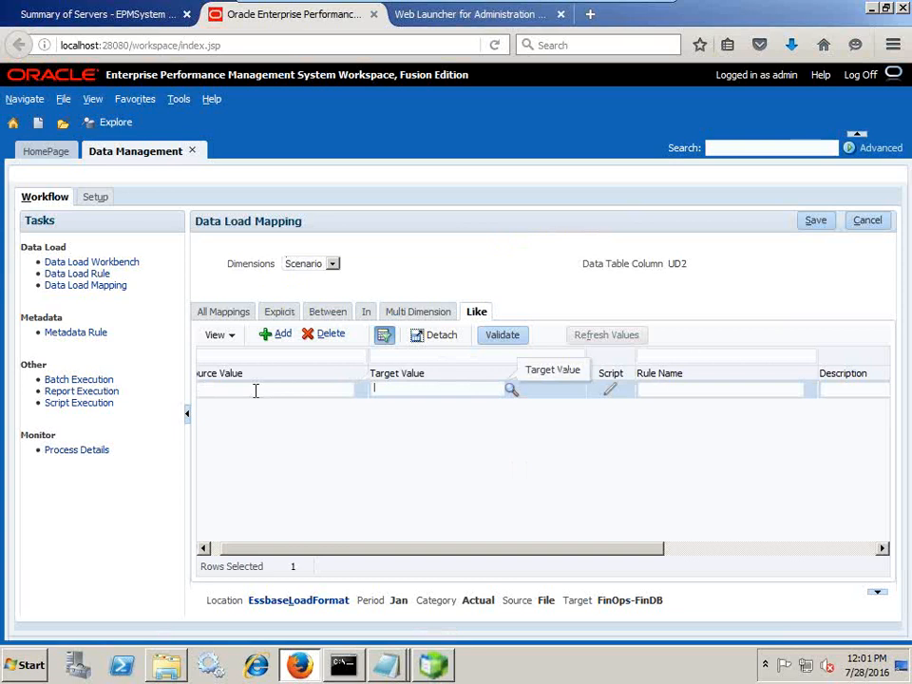
pyautogui.write('*')
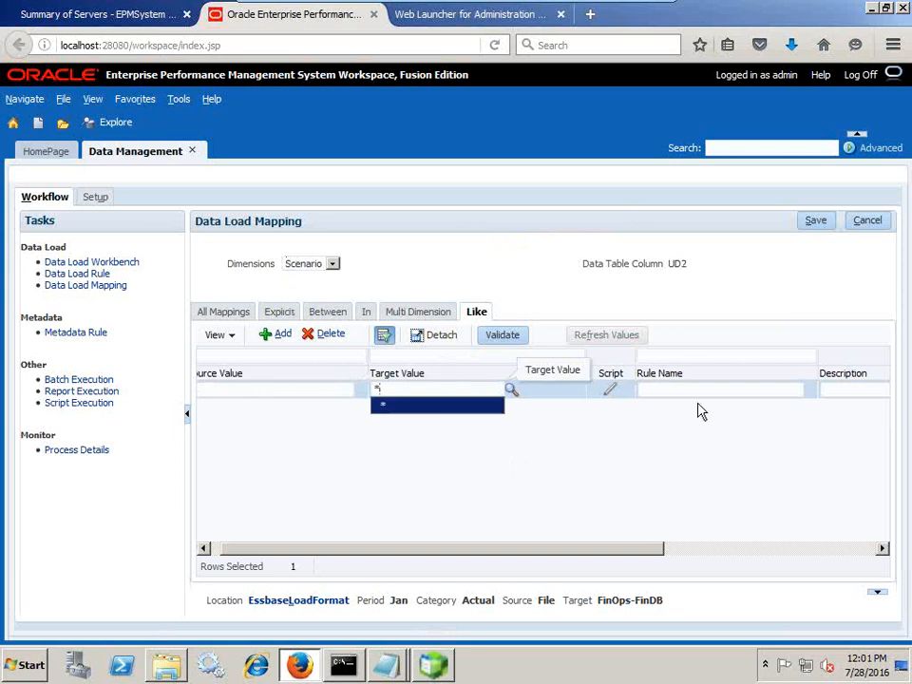
pyautogui.click(699, 392)
pyautogui.write('AllScenario')
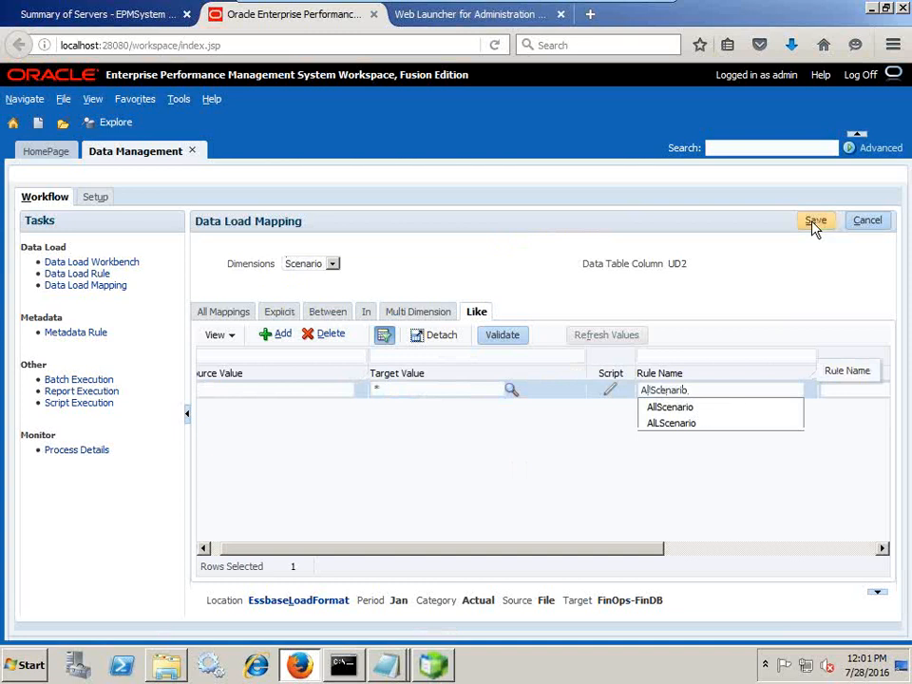
pyautogui.click(812, 224)
pyautogui.click(330, 269)
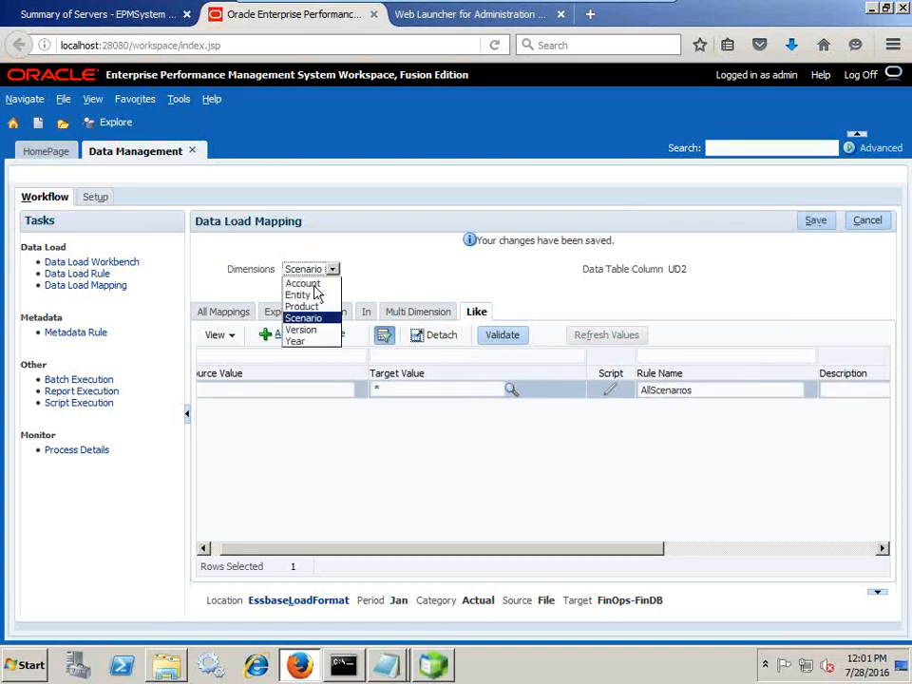
# Add and save a Version Like mapping from * to *, named AllVersions
pyautogui.click(302, 332)
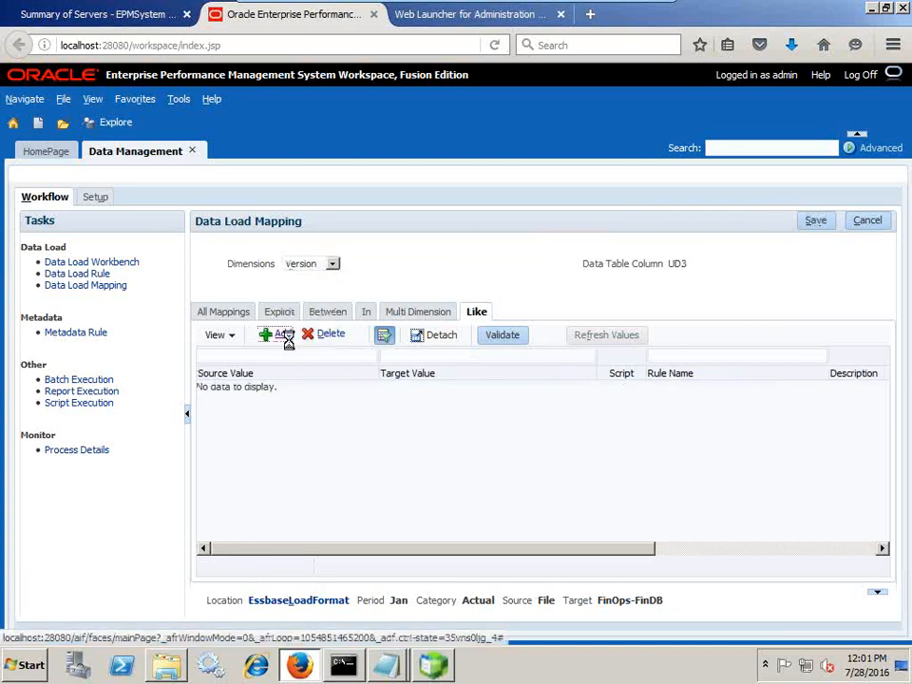
pyautogui.click(285, 336)
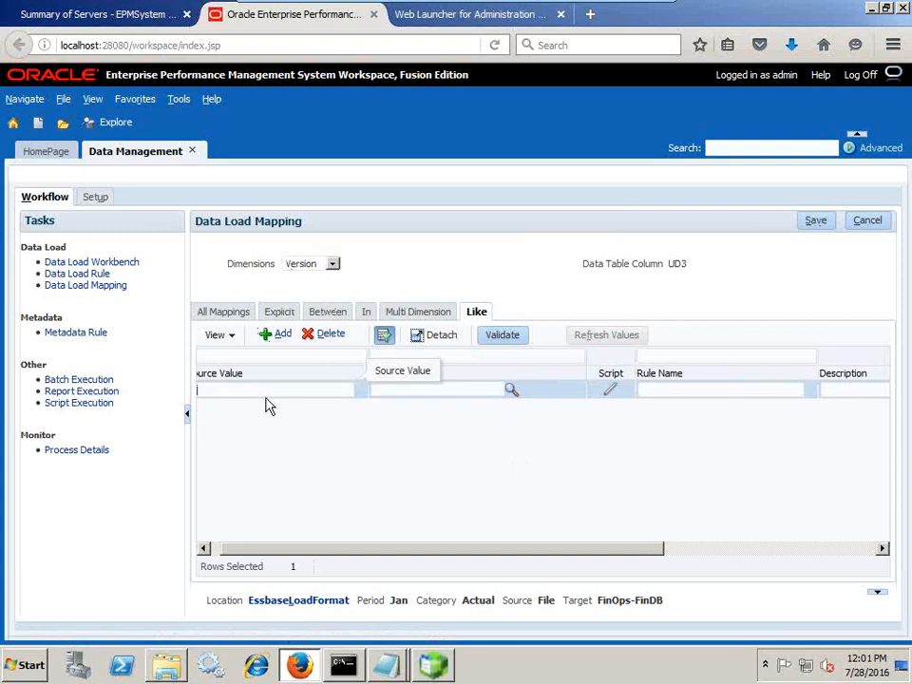
pyautogui.write('*')
pyautogui.press('Tab')
pyautogui.write('*')
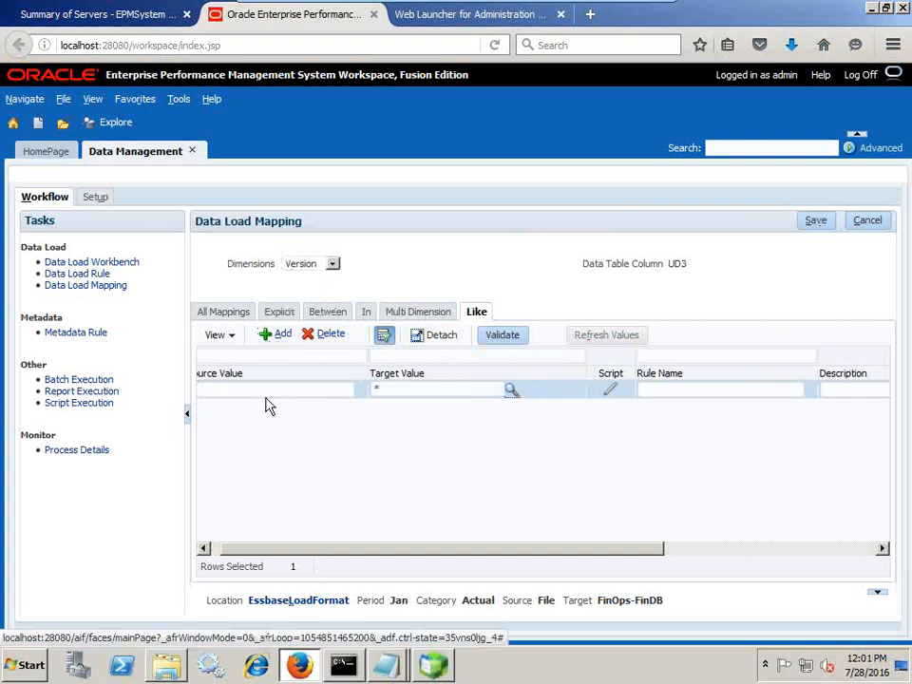
pyautogui.press('Tab')
pyautogui.write('AllV')
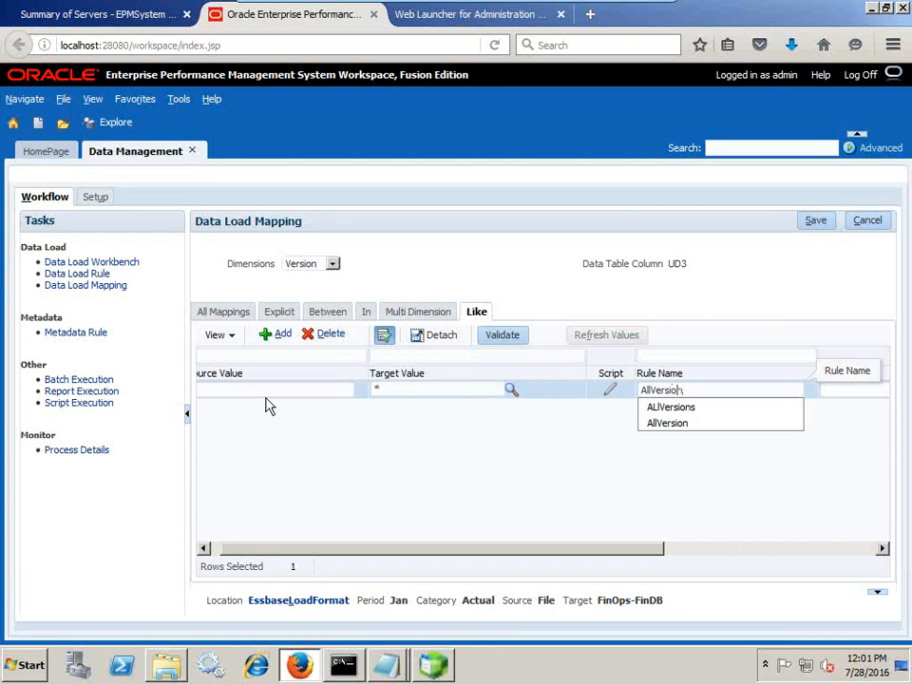
pyautogui.write('ersions')
pyautogui.click(813, 220)
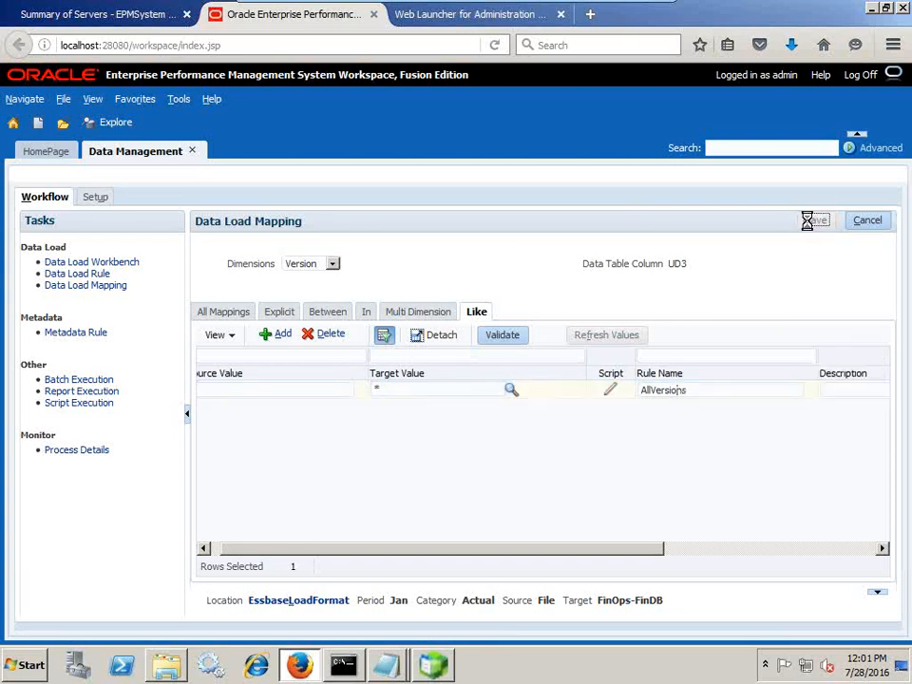
# Add and save a Year Like mapping * to * named AllYears, then go to Data Load Rule
pyautogui.click(295, 271)
pyautogui.click(298, 346)
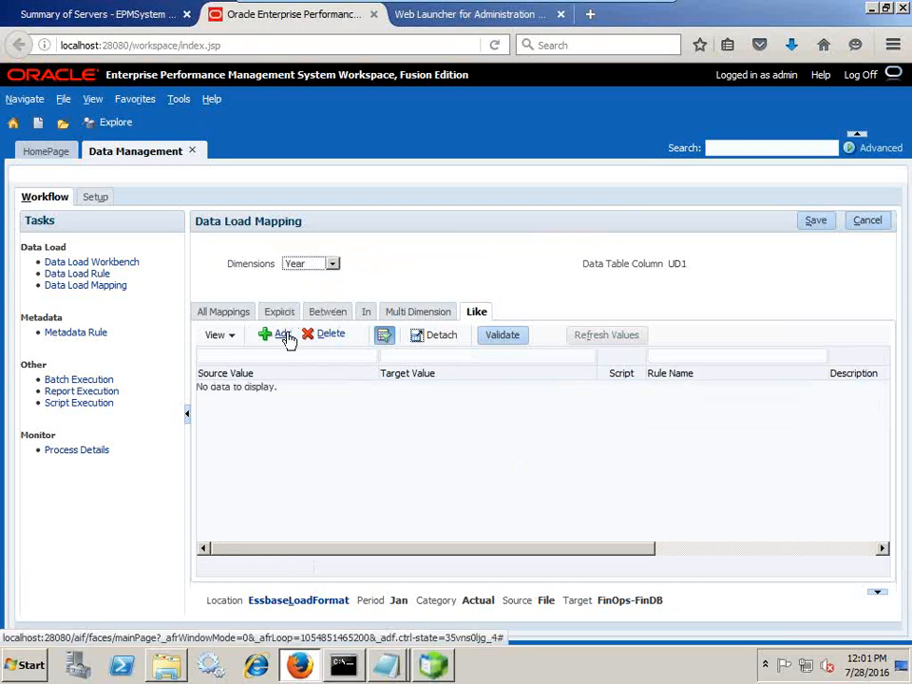
pyautogui.click(280, 334)
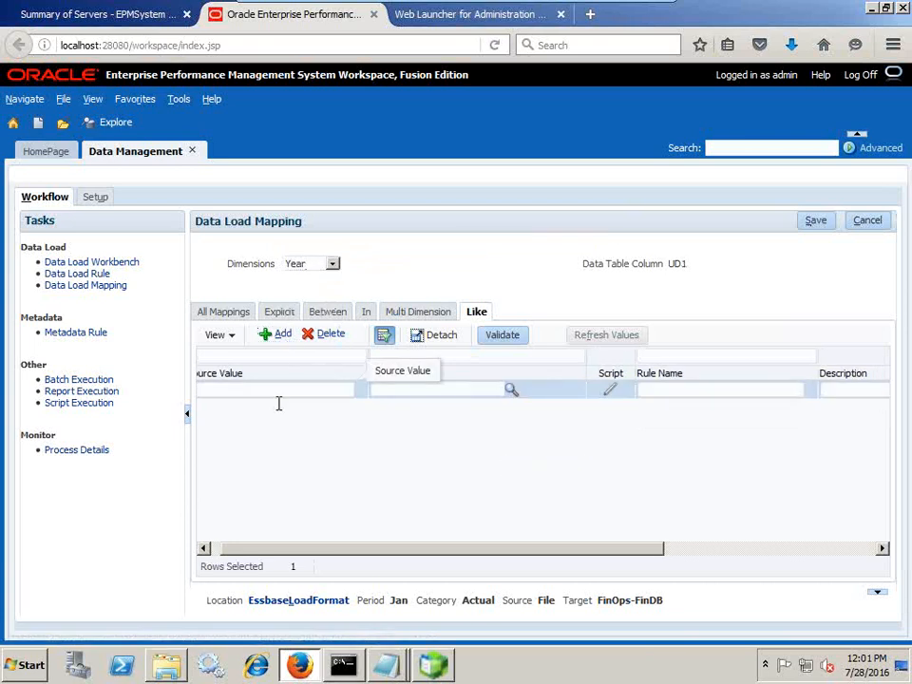
pyautogui.write('*')
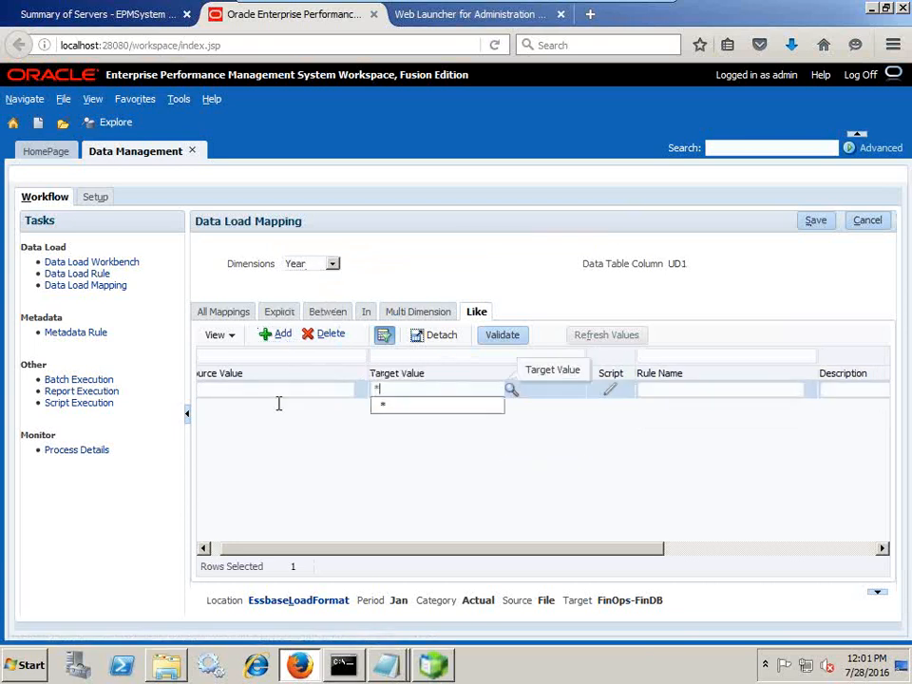
pyautogui.click(685, 391)
pyautogui.write('All')
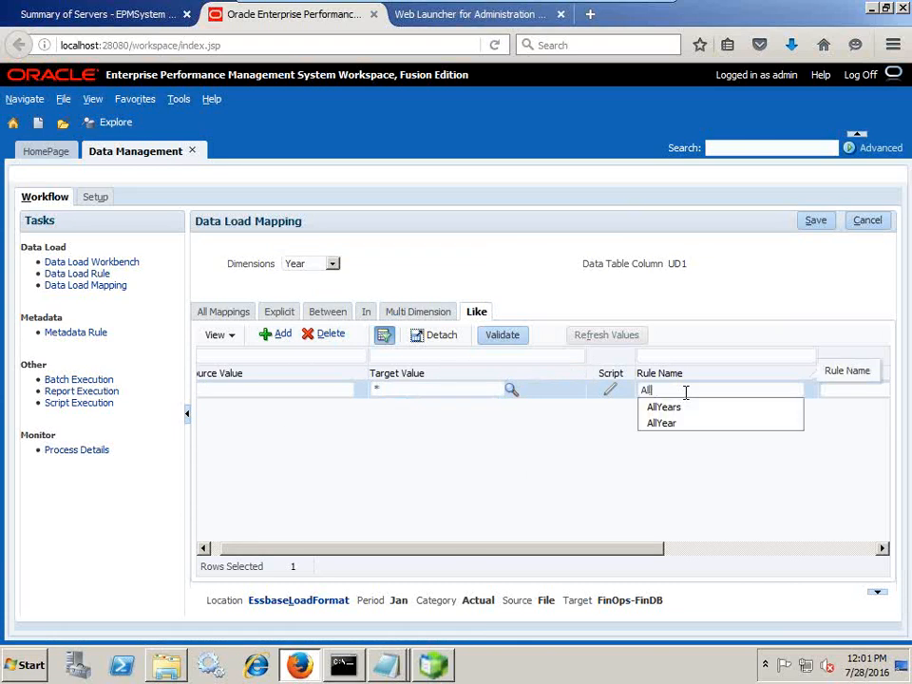
pyautogui.write('Years')
pyautogui.click(815, 220)
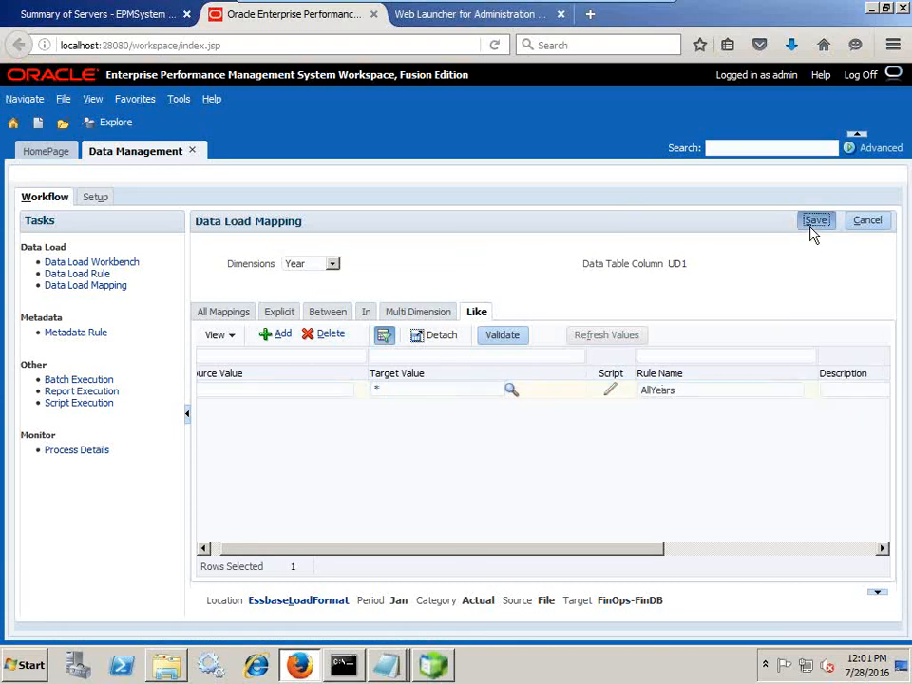
pyautogui.click(97, 273)
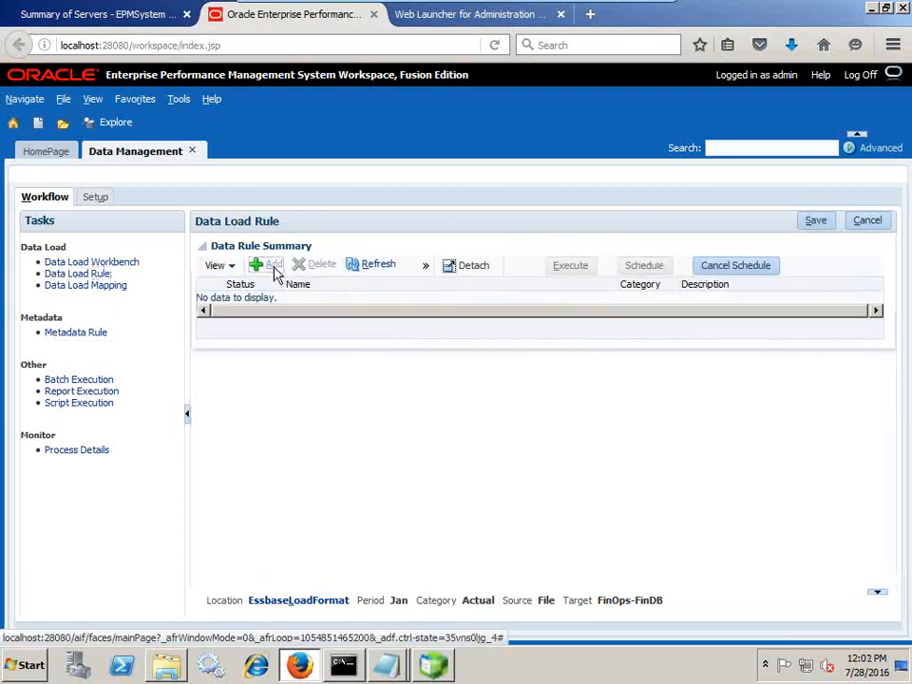
# Start a new data load rule named EssbaseLoadFormat with category Actual
pyautogui.click(272, 268)
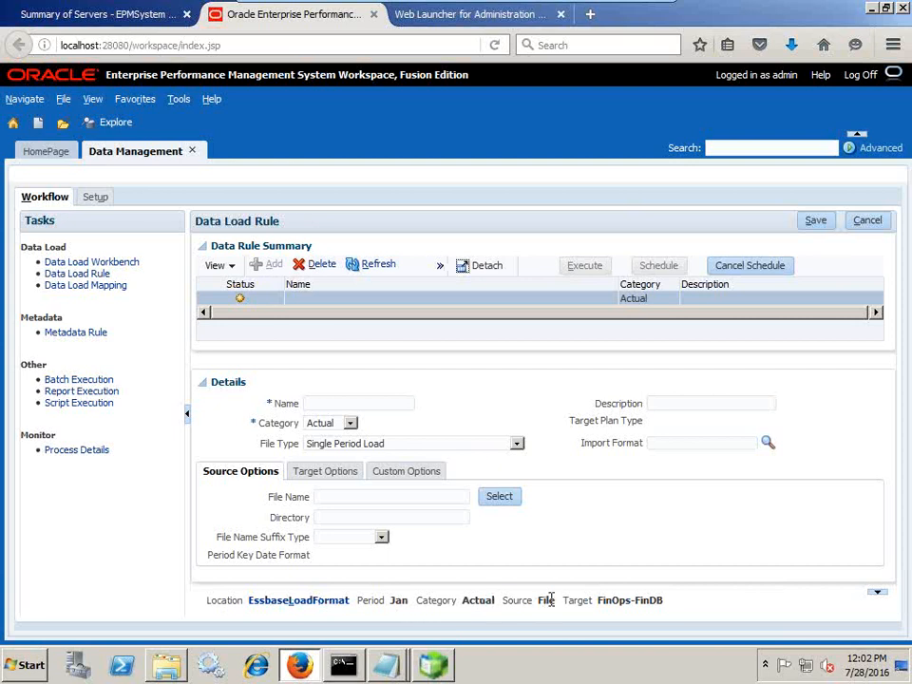
pyautogui.moveTo(601, 601); pyautogui.dragTo(600, 611)
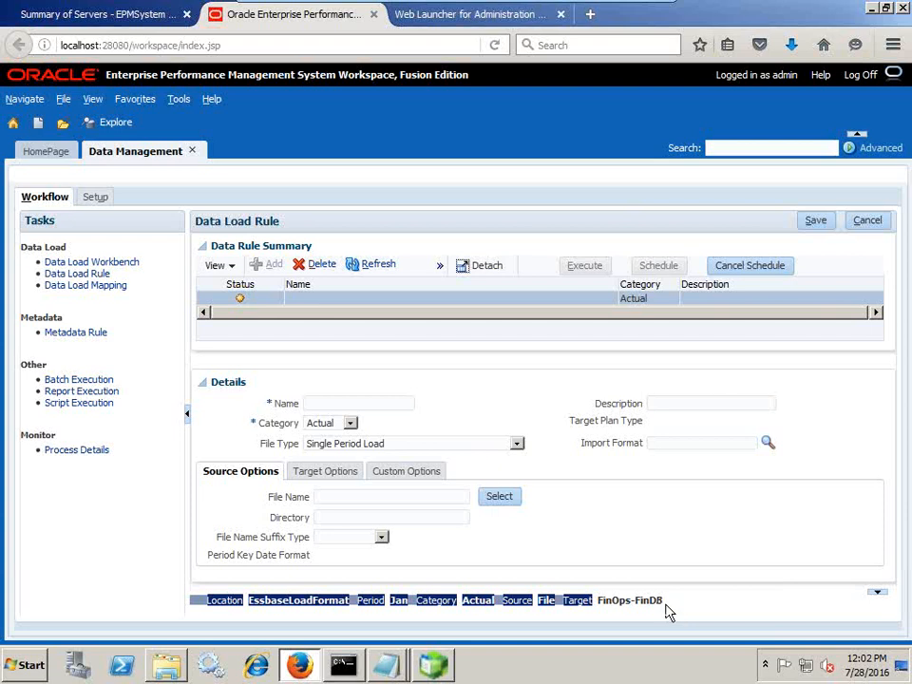
pyautogui.click(351, 401)
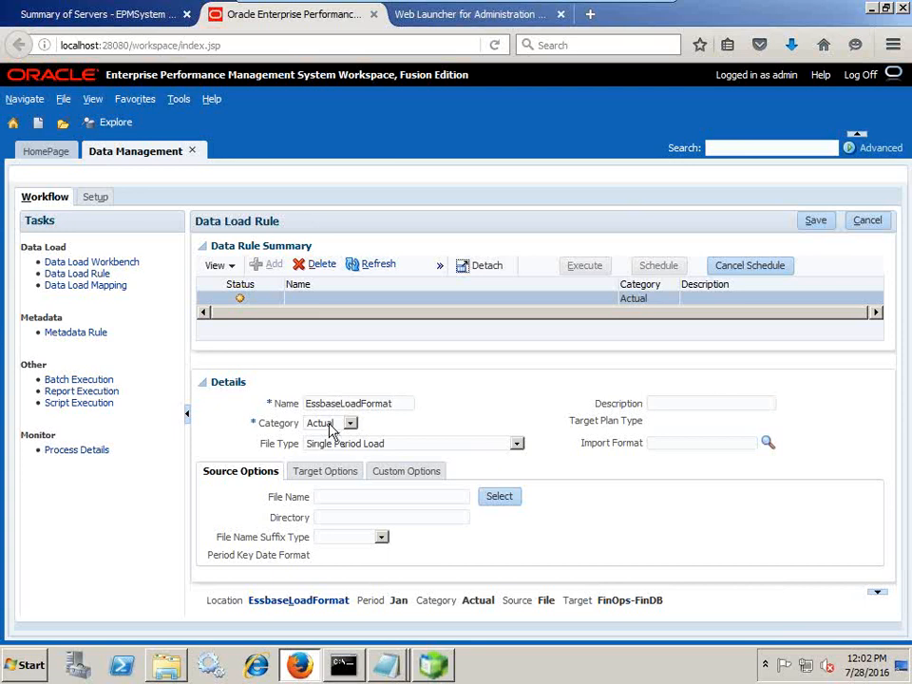
pyautogui.click(329, 423)
pyautogui.click(319, 438)
# Set NetIncome_FormatMask.txt as the rule's source file, save it, and bring up Execute options
pyautogui.click(503, 498)
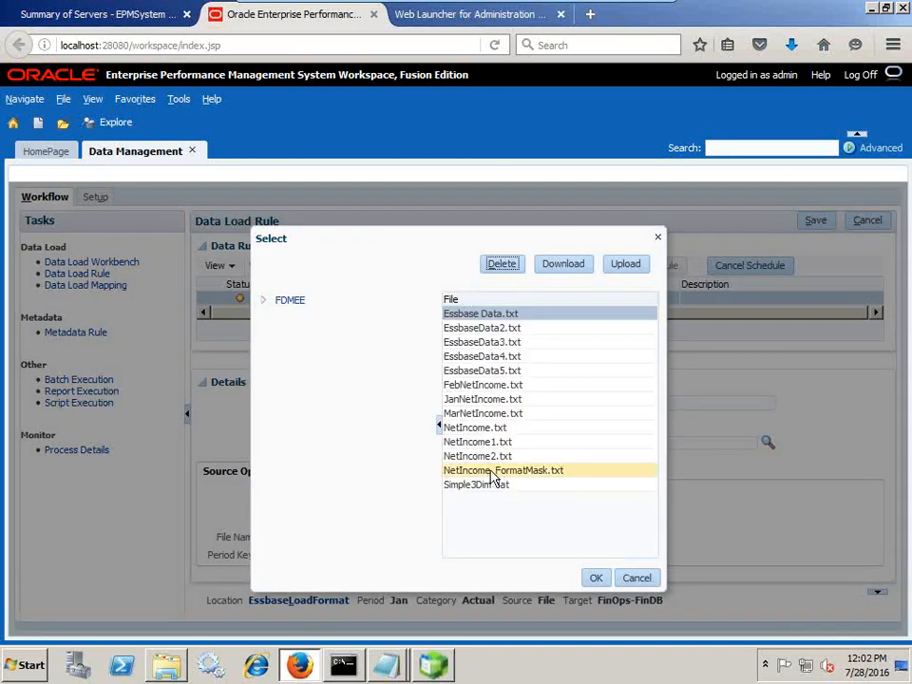
pyautogui.click(496, 471)
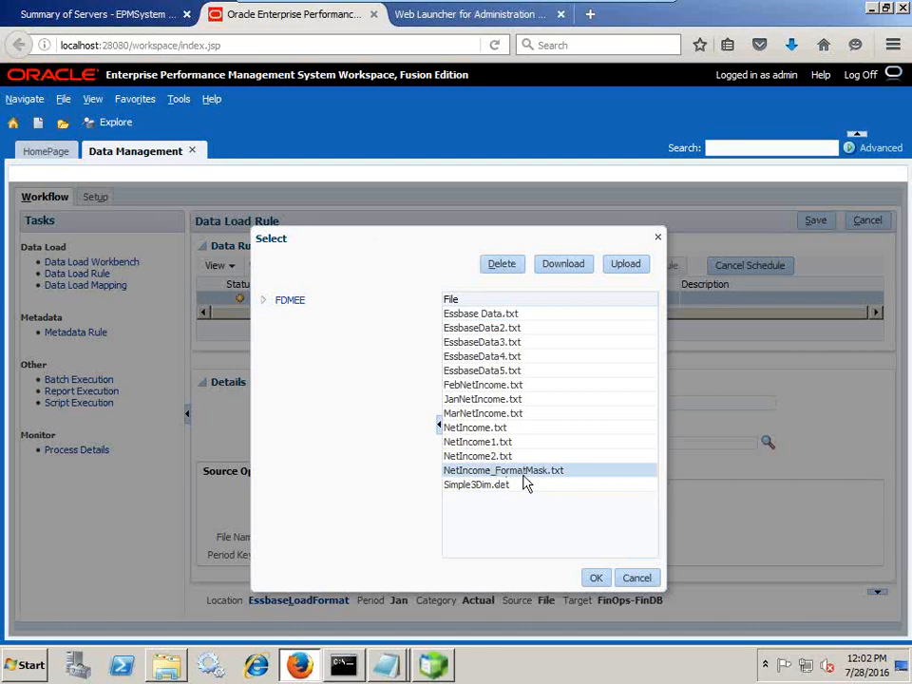
pyautogui.click(595, 578)
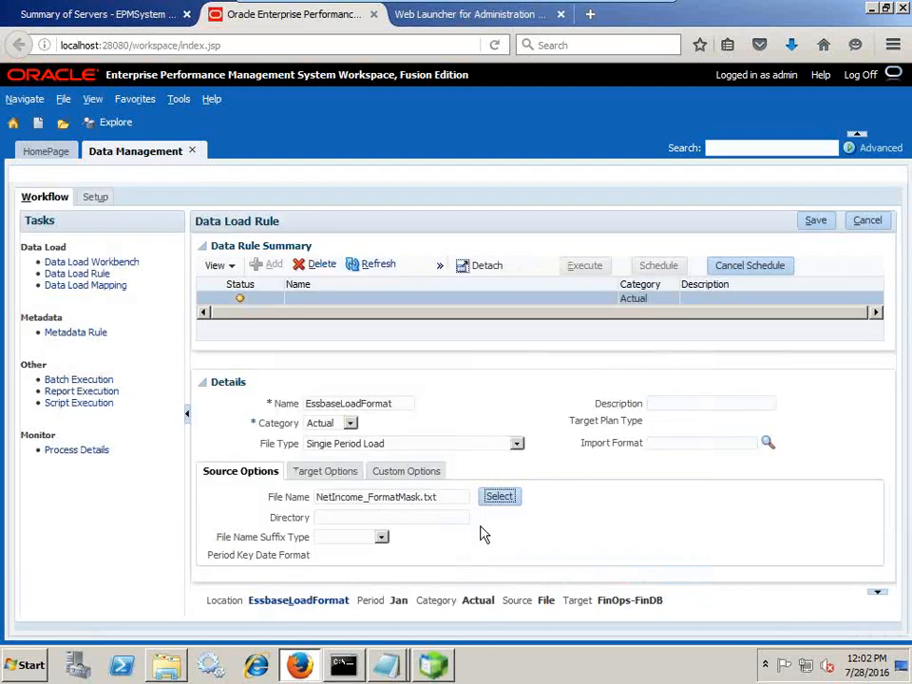
pyautogui.click(816, 221)
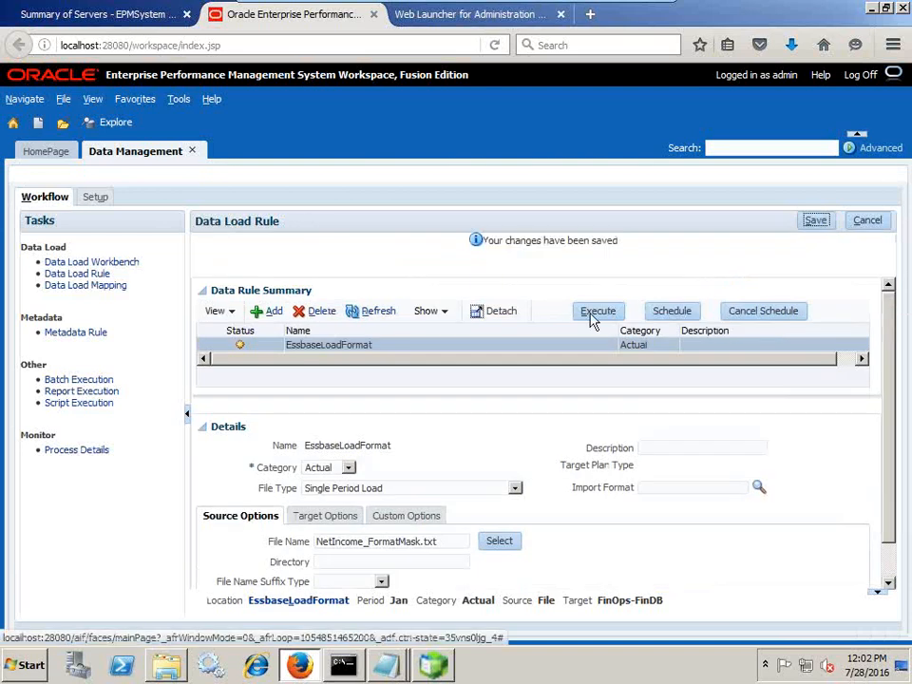
pyautogui.scroll(-1, 604, 549)
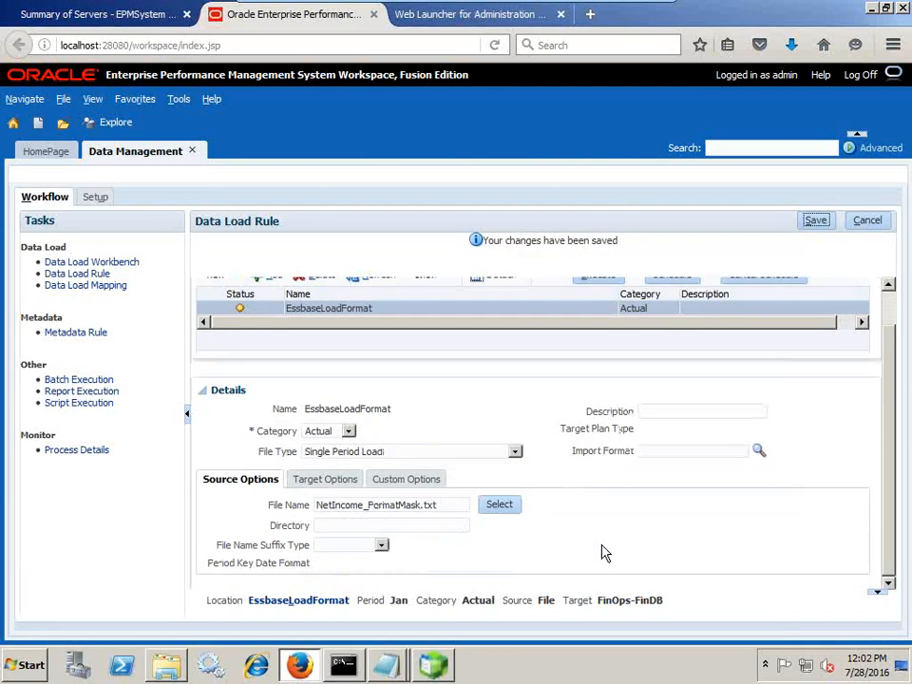
pyautogui.scroll(1, 587, 357)
pyautogui.click(602, 318)
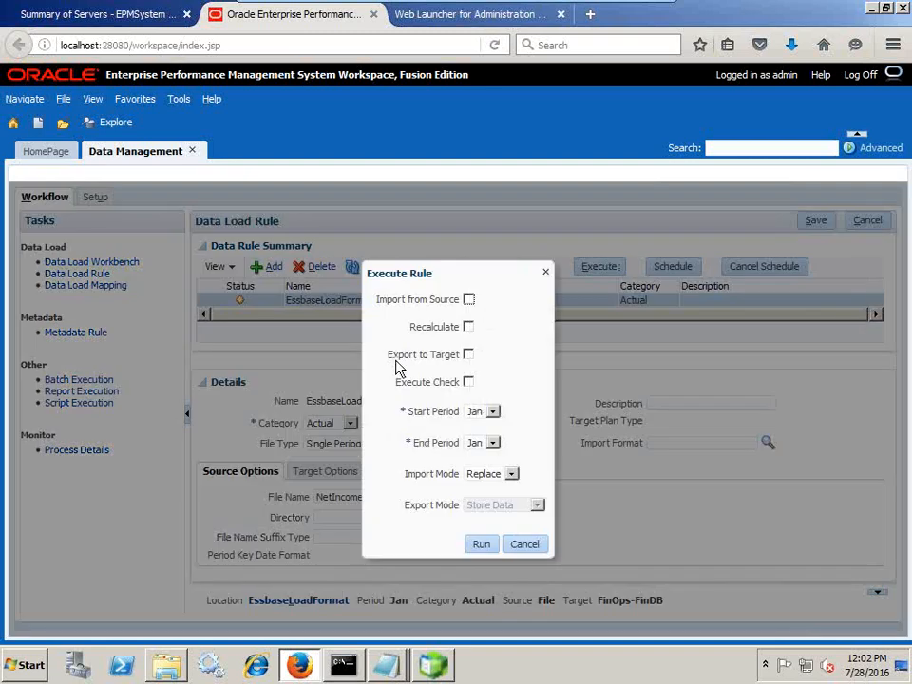
# Enable Import from Source, keeping periods Jan to Jan and import mode Replace
pyautogui.click(468, 299)
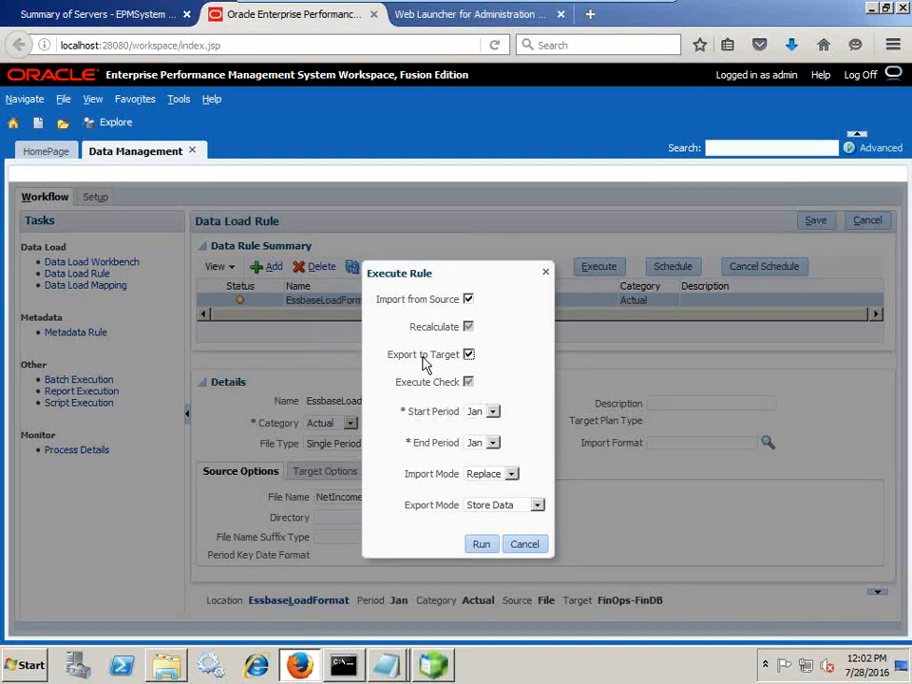
pyautogui.click(481, 412)
pyautogui.click(475, 425)
pyautogui.click(479, 444)
pyautogui.click(479, 445)
pyautogui.click(493, 478)
pyautogui.click(487, 496)
pyautogui.click(491, 487)
pyautogui.click(488, 500)
# Run the rule and dismiss the notice confirming submitted process 181
pyautogui.click(485, 546)
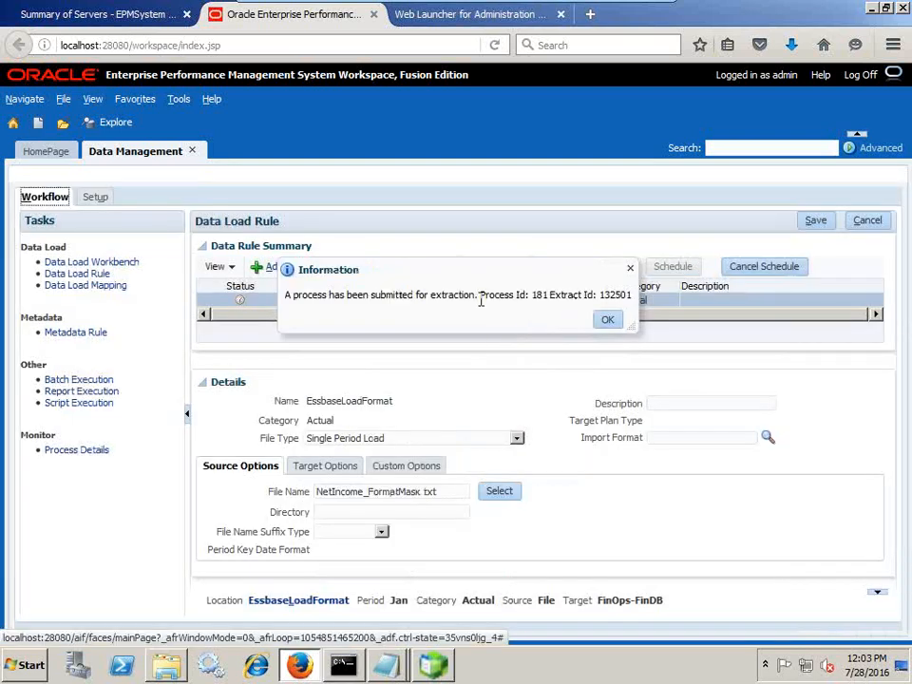
pyautogui.moveTo(481, 300); pyautogui.dragTo(634, 304)
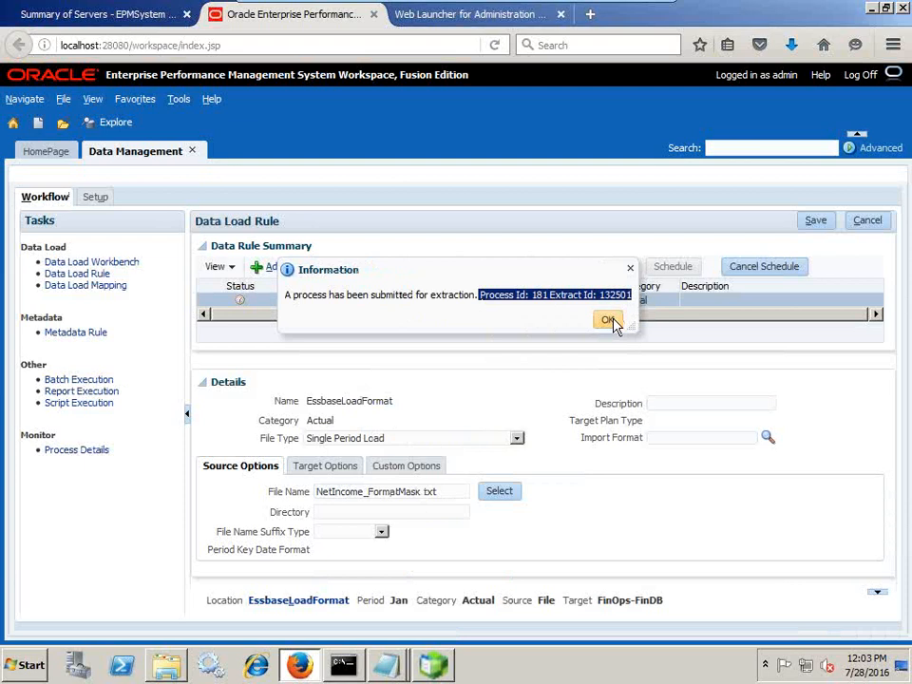
pyautogui.click(609, 320)
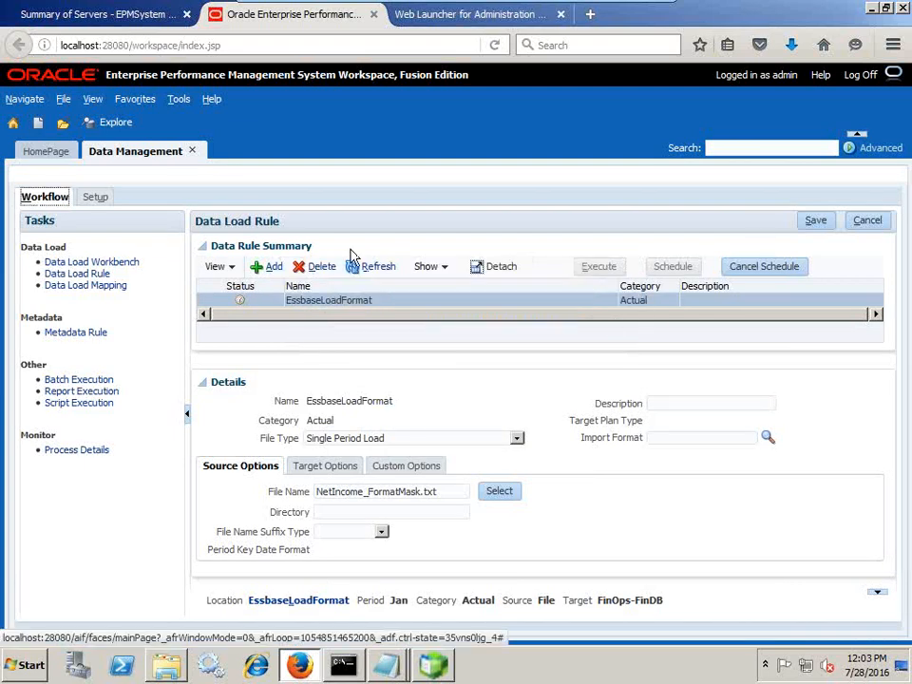
# Refresh the run status and open process 181's log, FinOps-FinDB_181.log, maximized in Notepad
pyautogui.click(369, 266)
pyautogui.click(383, 274)
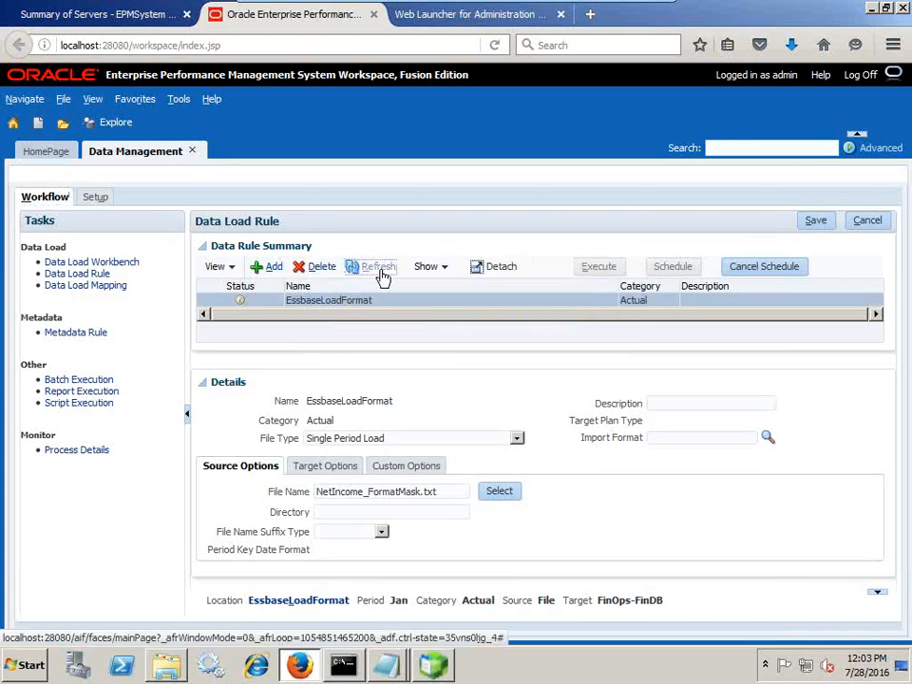
pyautogui.click(382, 272)
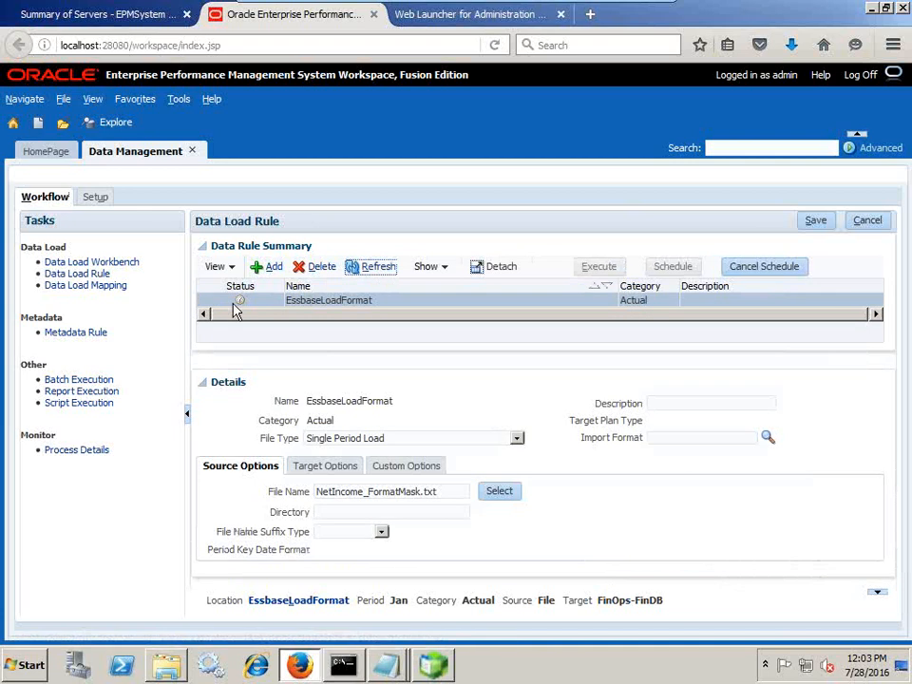
pyautogui.click(244, 300)
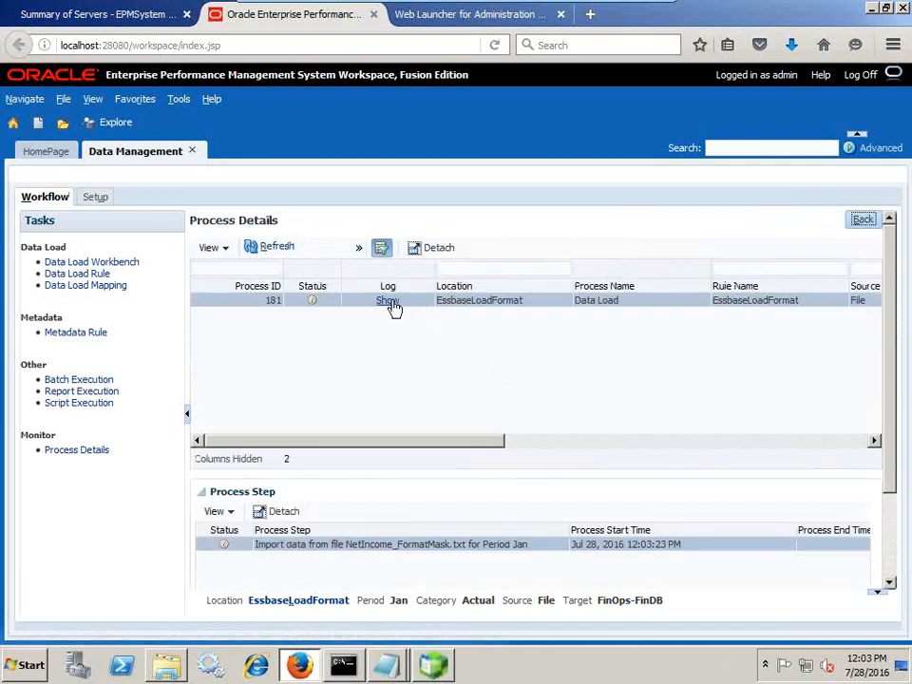
pyautogui.click(388, 302)
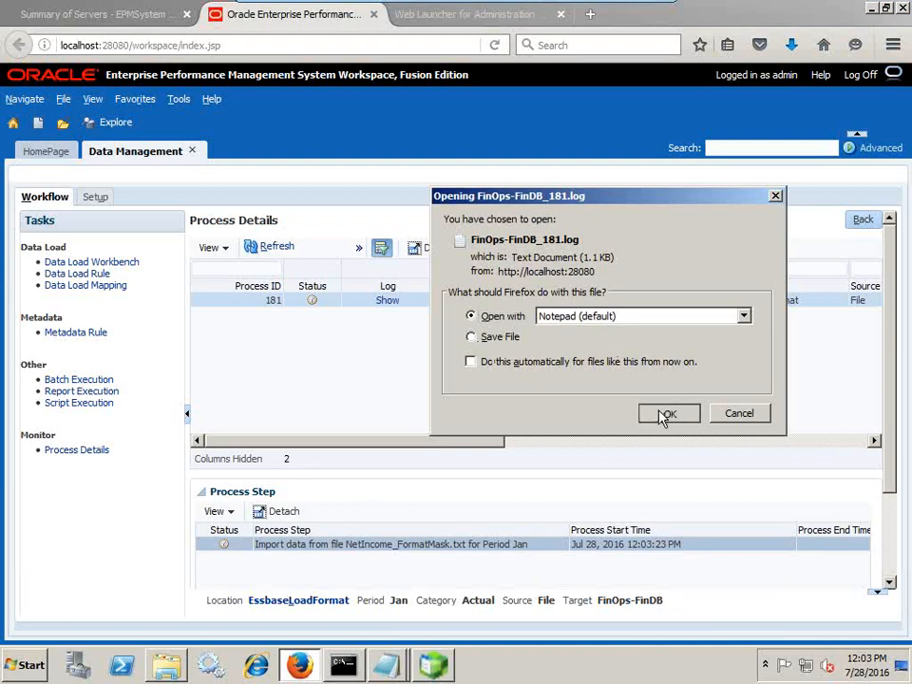
pyautogui.click(666, 412)
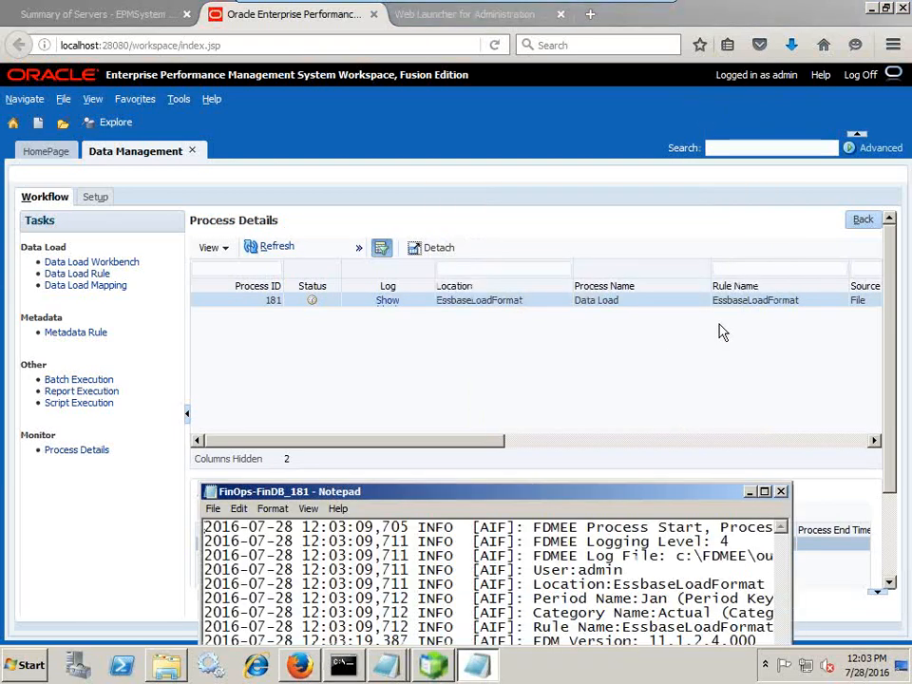
pyautogui.click(765, 492)
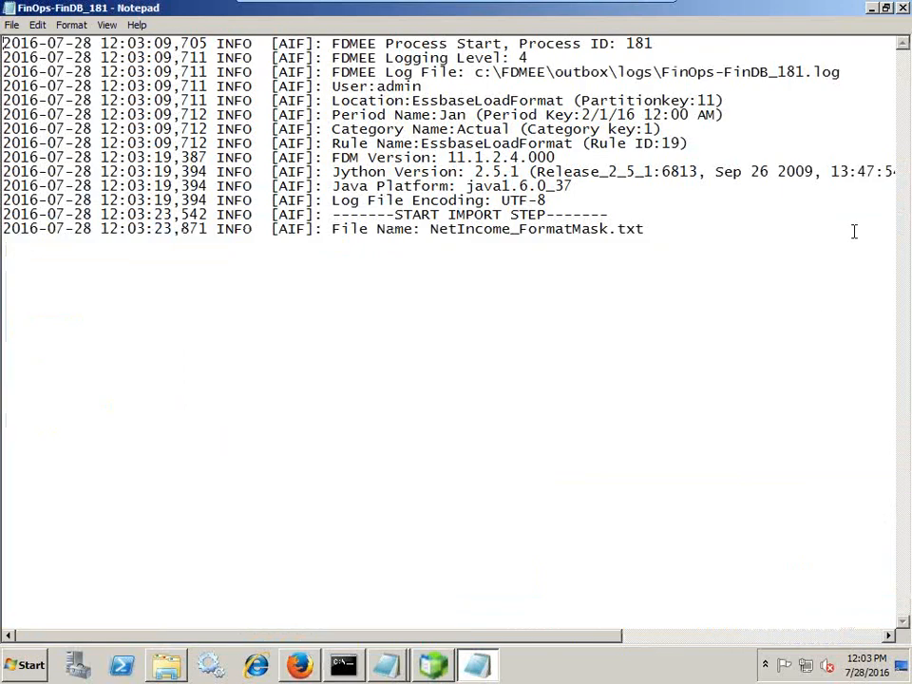
# Highlight the START IMPORT STEP entry and its File Name: NetIncome_FormatMask.txt line, then close Notepad
pyautogui.moveTo(333, 228); pyautogui.dragTo(644, 229)
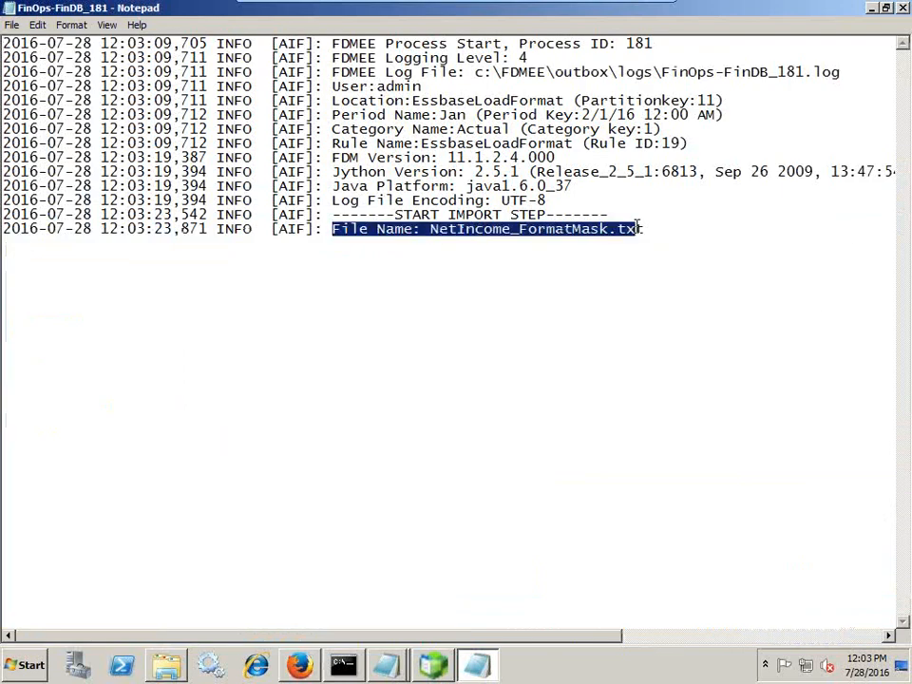
pyautogui.moveTo(352, 215); pyautogui.dragTo(587, 216)
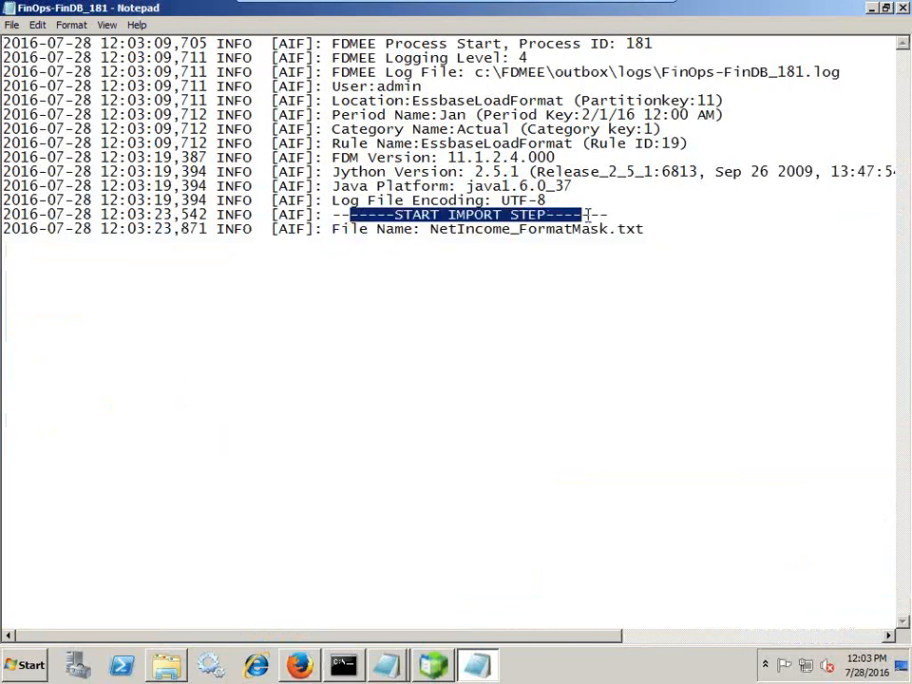
pyautogui.moveTo(324, 229); pyautogui.dragTo(640, 229)
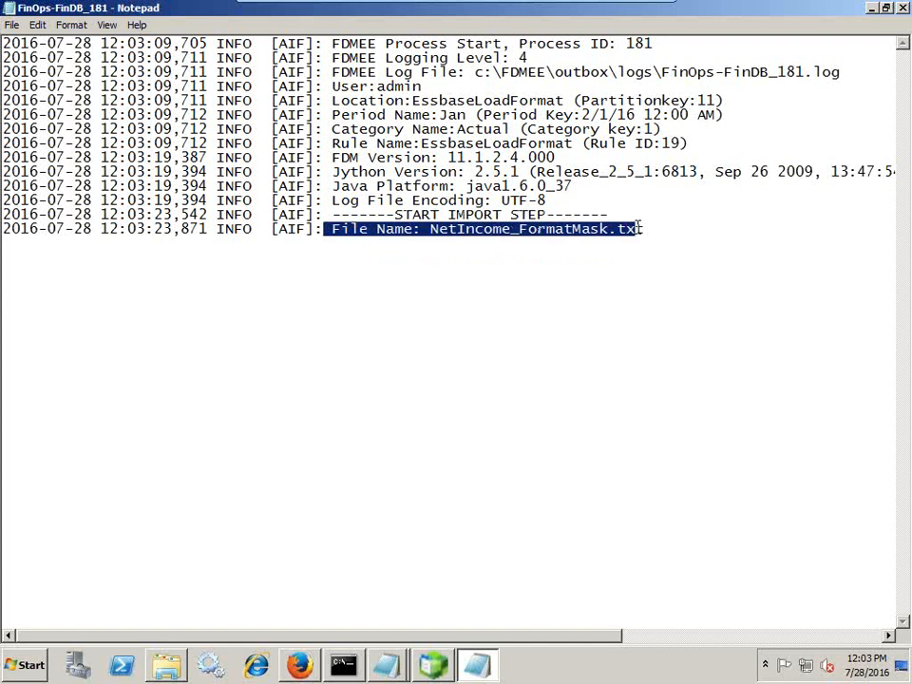
pyautogui.click(903, 8)
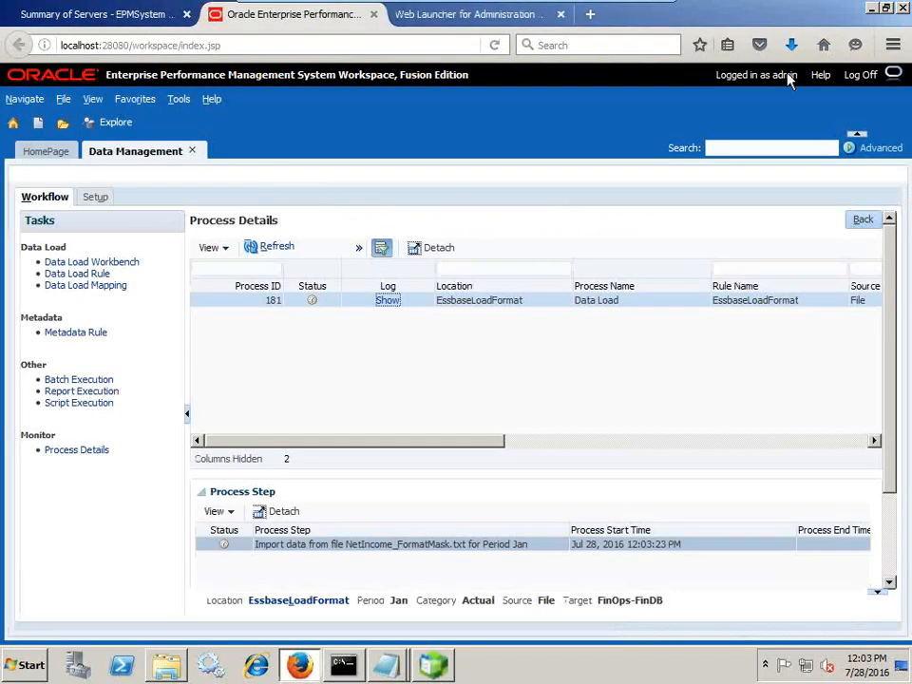
# Refresh Process Details to confirm all of process 181's steps succeeded, then go back
pyautogui.click(288, 247)
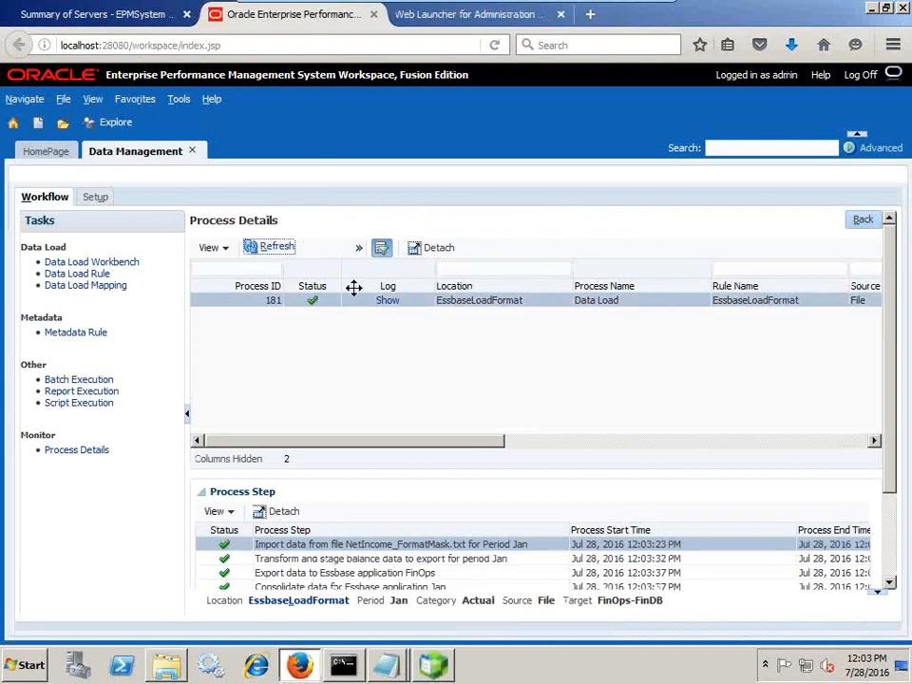
pyautogui.click(869, 224)
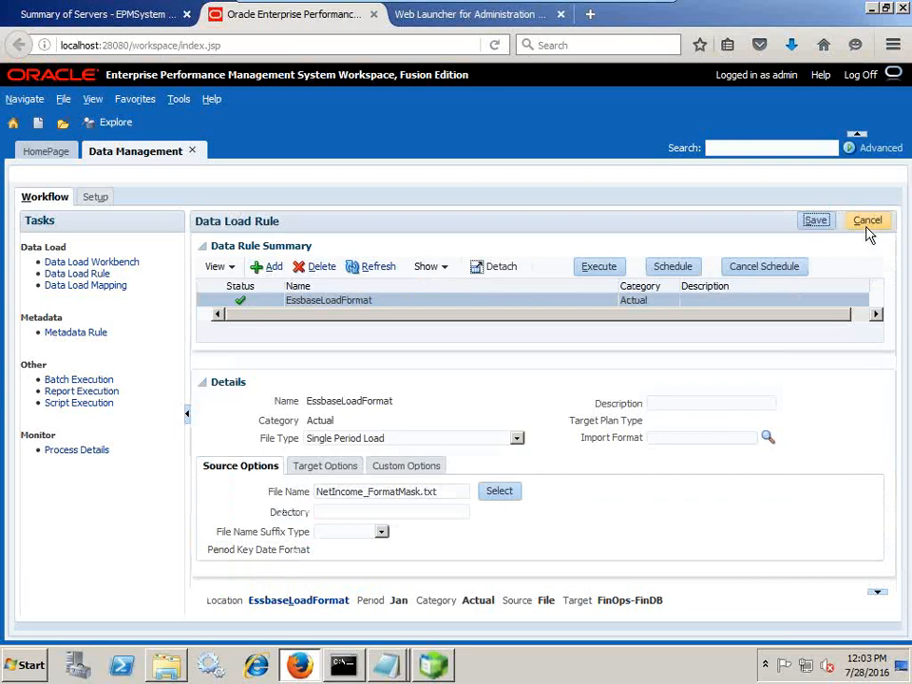
# Open the Data Load Workbench and review the six GLNI source rows mapped to targets 4110–4170
pyautogui.click(123, 264)
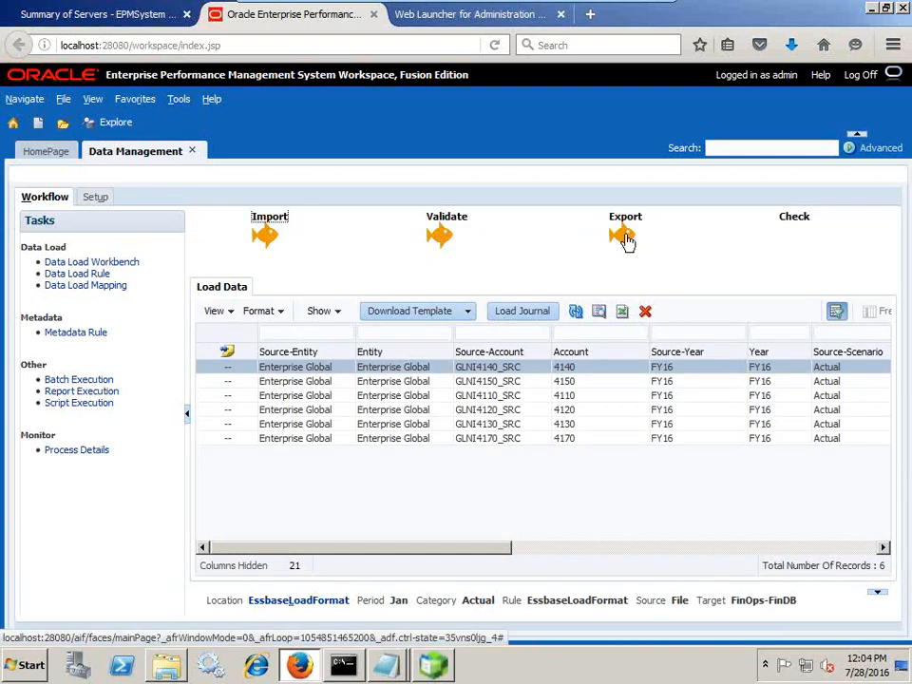
pyautogui.moveTo(271, 250)
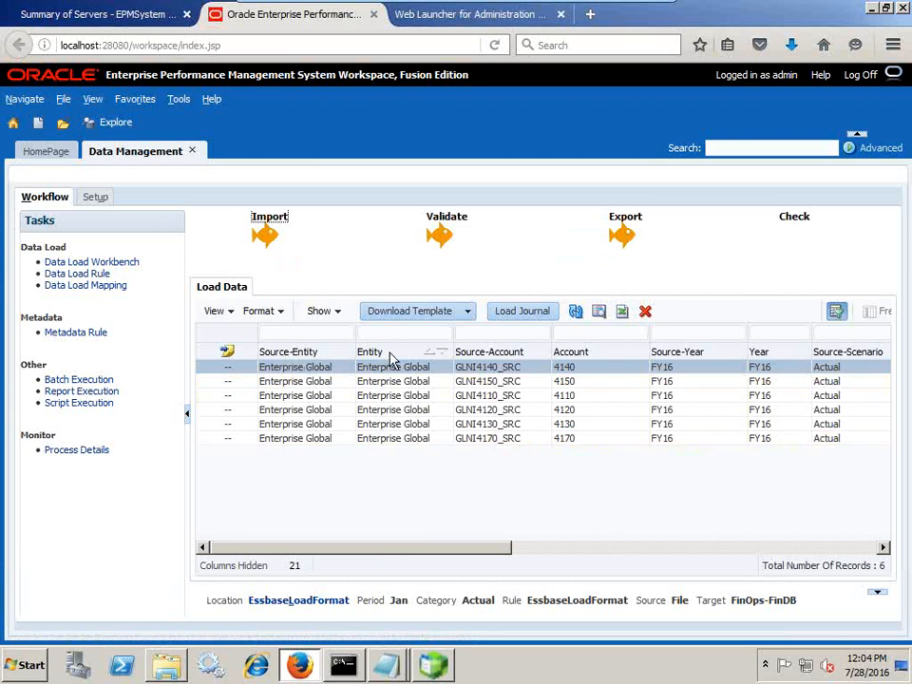
pyautogui.moveTo(412, 553); pyautogui.dragTo(476, 556)
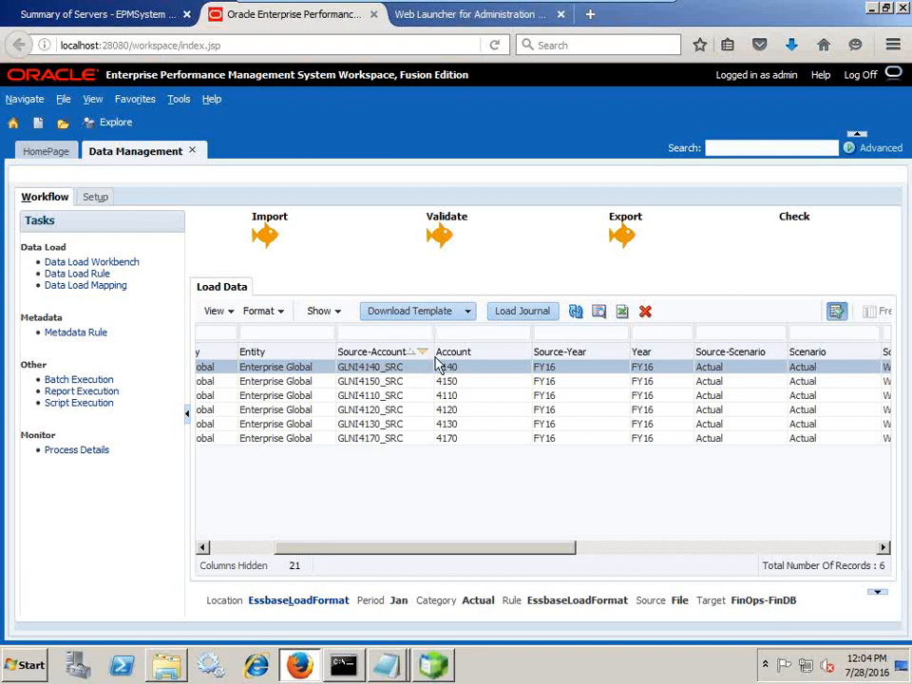
# Show the Untitled Notepad notes and highlight the #### parts of #FORMAT("####????####")
pyautogui.click(392, 656)
pyautogui.click(321, 570)
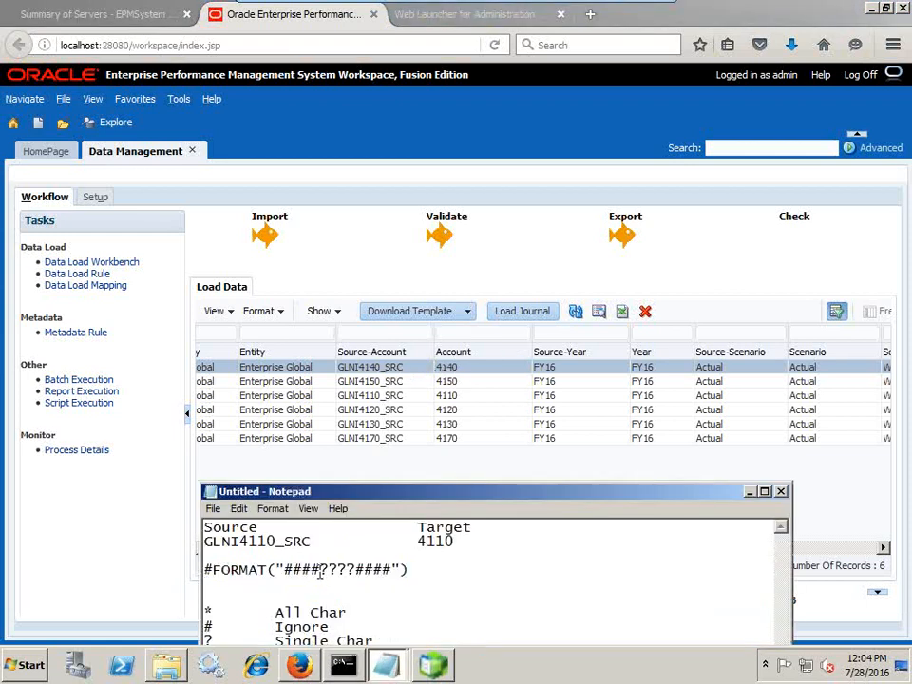
pyautogui.moveTo(320, 574); pyautogui.dragTo(285, 576)
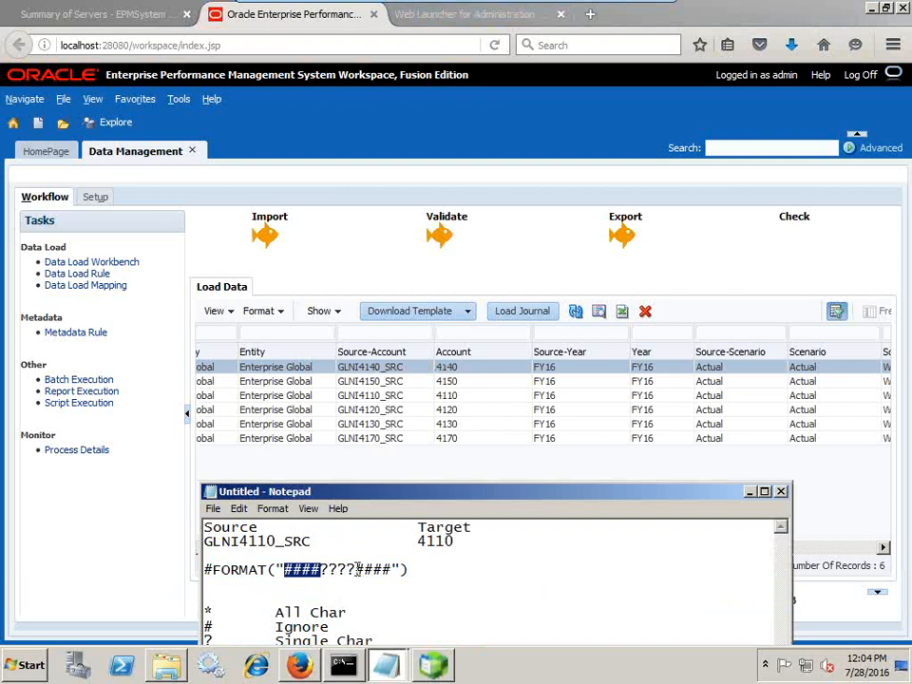
pyautogui.moveTo(356, 570)
pyautogui.mouseDown()
pyautogui.moveTo(392, 570)
pyautogui.moveTo(328, 570)
pyautogui.moveTo(354, 569)
pyautogui.mouseUp()
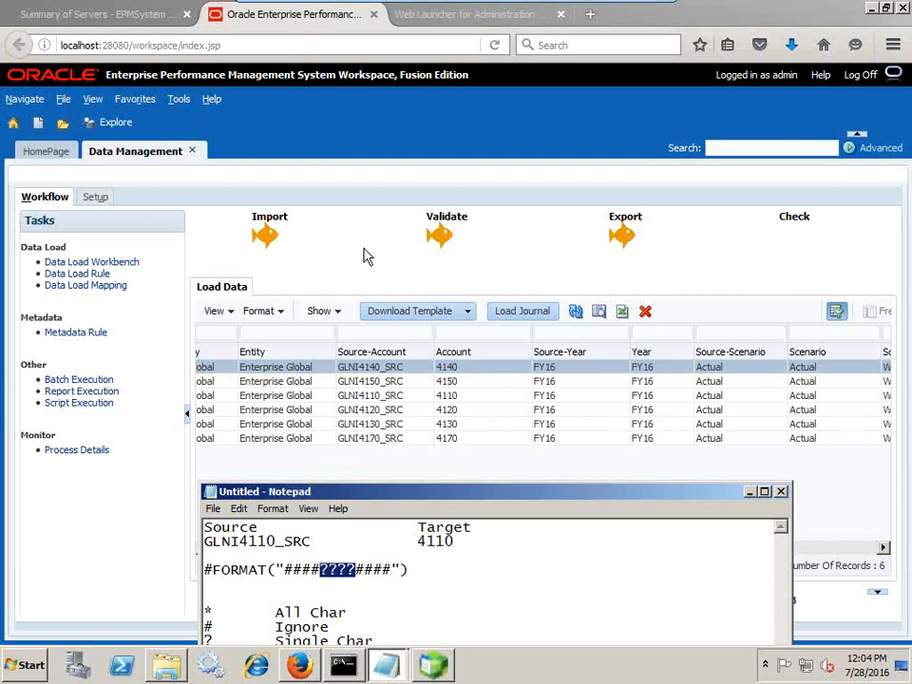
pyautogui.click(437, 304)
# Launch Microsoft Office Excel 2007 by searching 'Excel' from the Start menu
pyautogui.click(29, 665)
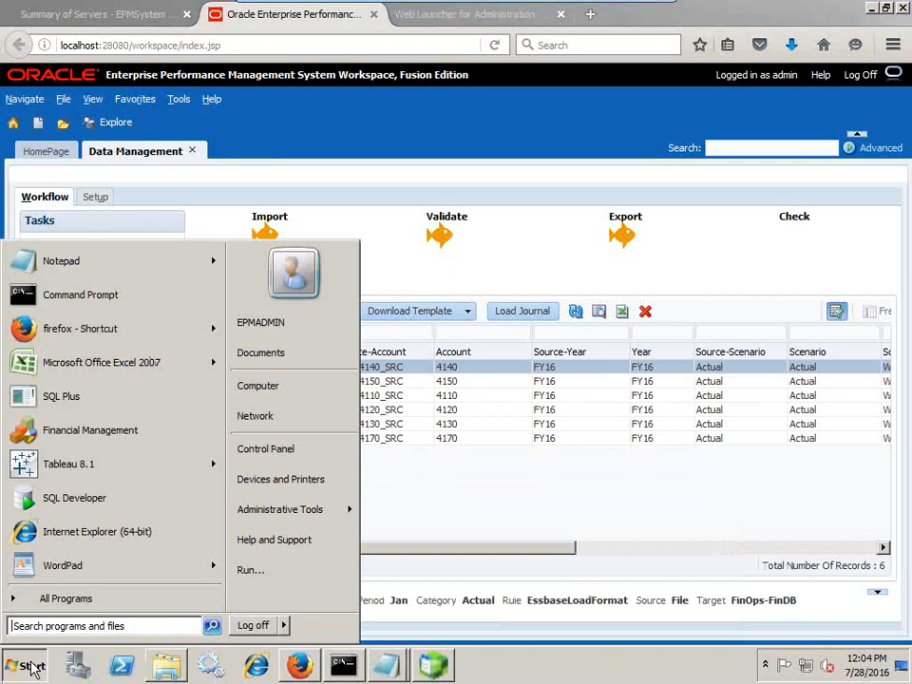
pyautogui.write('Excel')
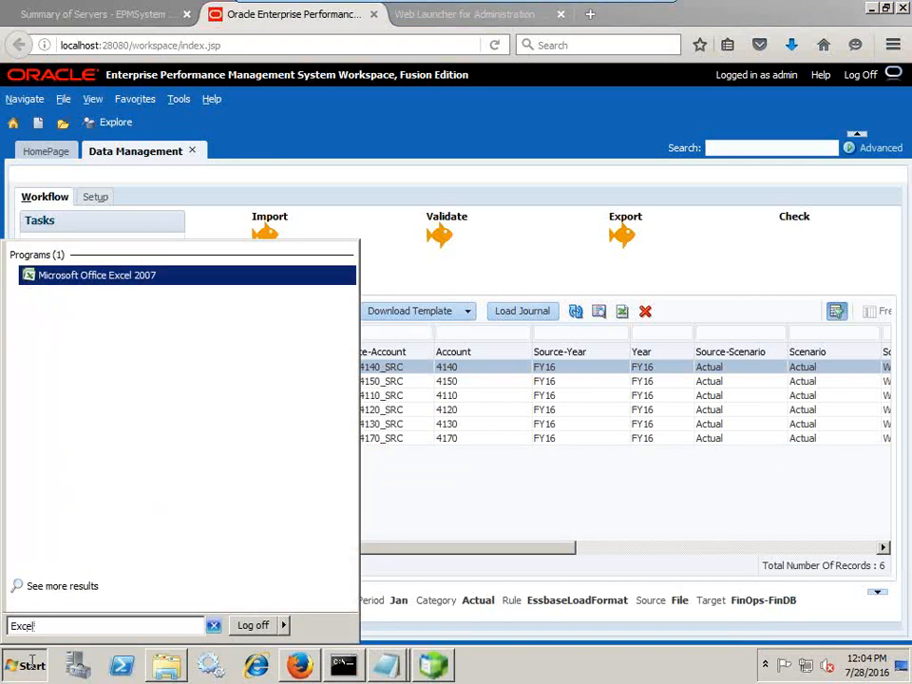
pyautogui.press('Return')
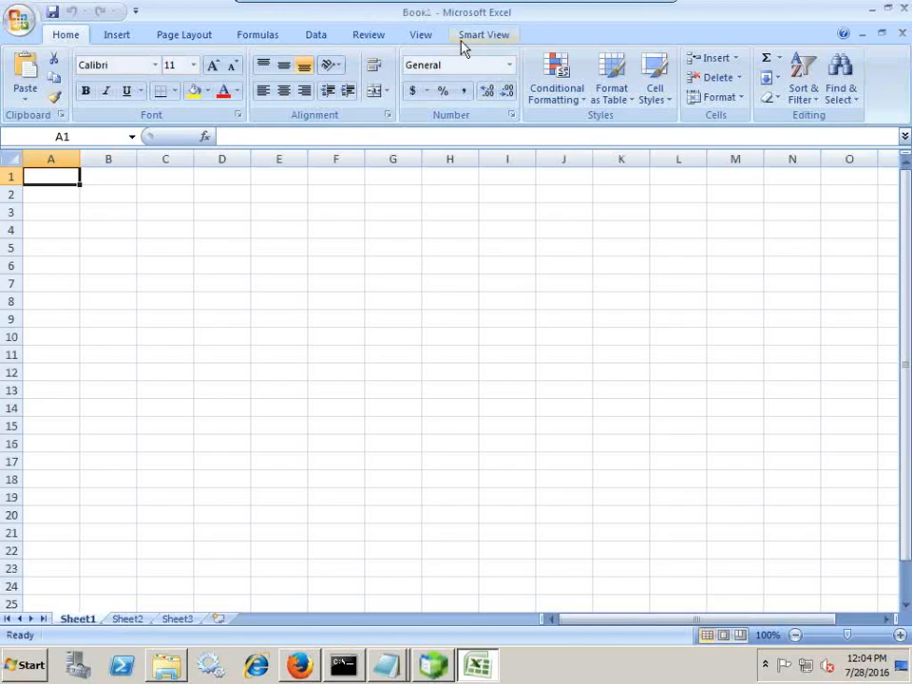
# Open the Smart View panel, sign in, and connect to Oracle Essbase under Shared Connections
pyautogui.click(464, 38)
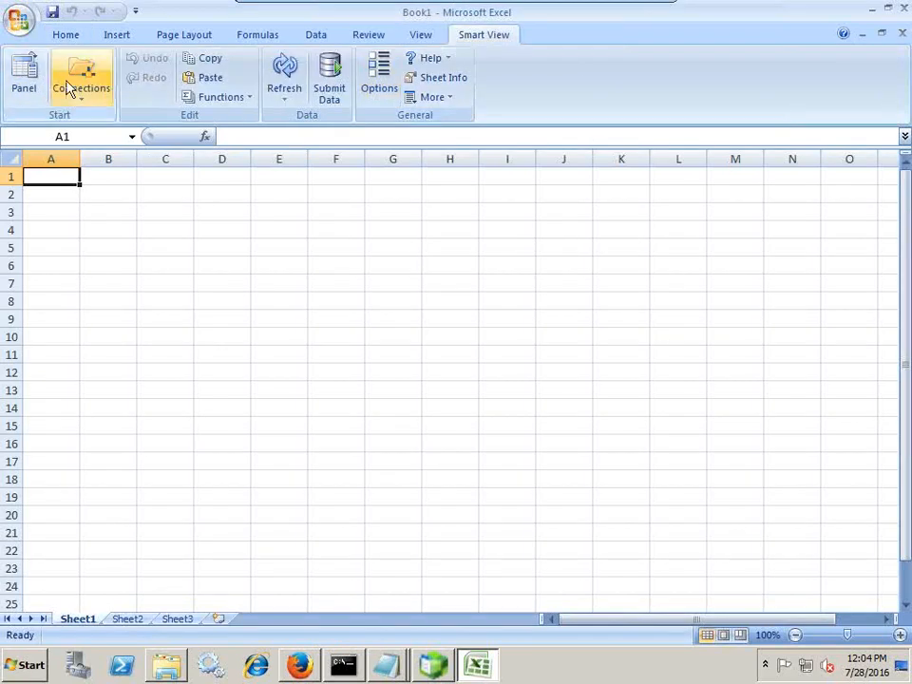
pyautogui.click(24, 74)
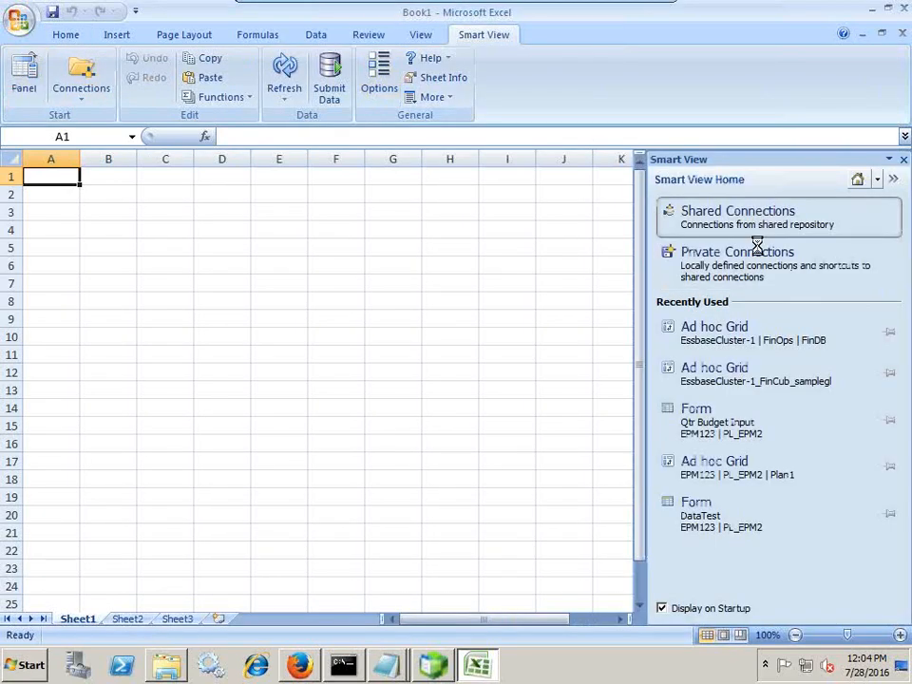
pyautogui.click(739, 326)
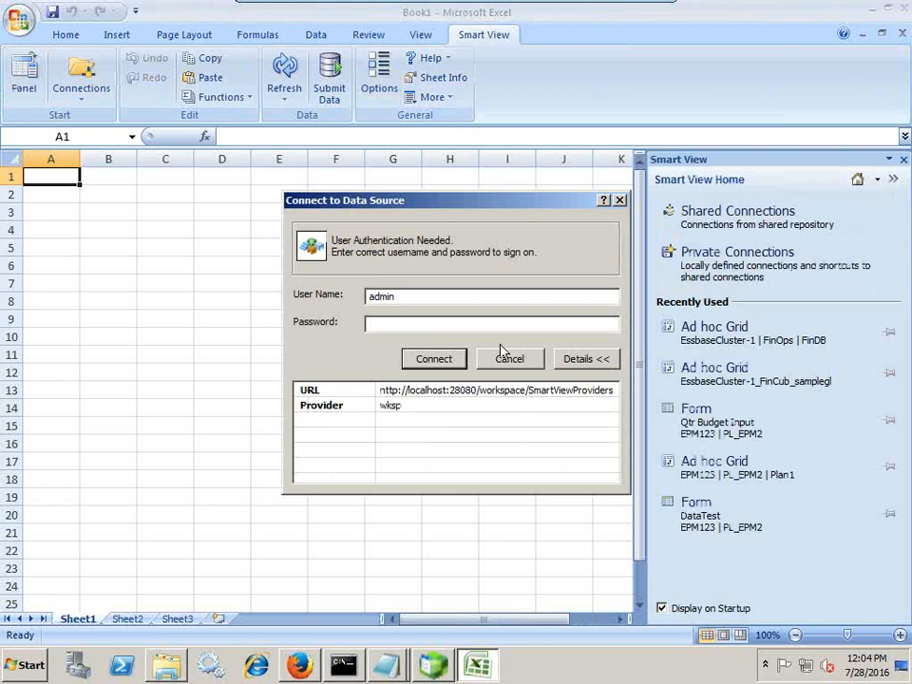
pyautogui.press('Return')
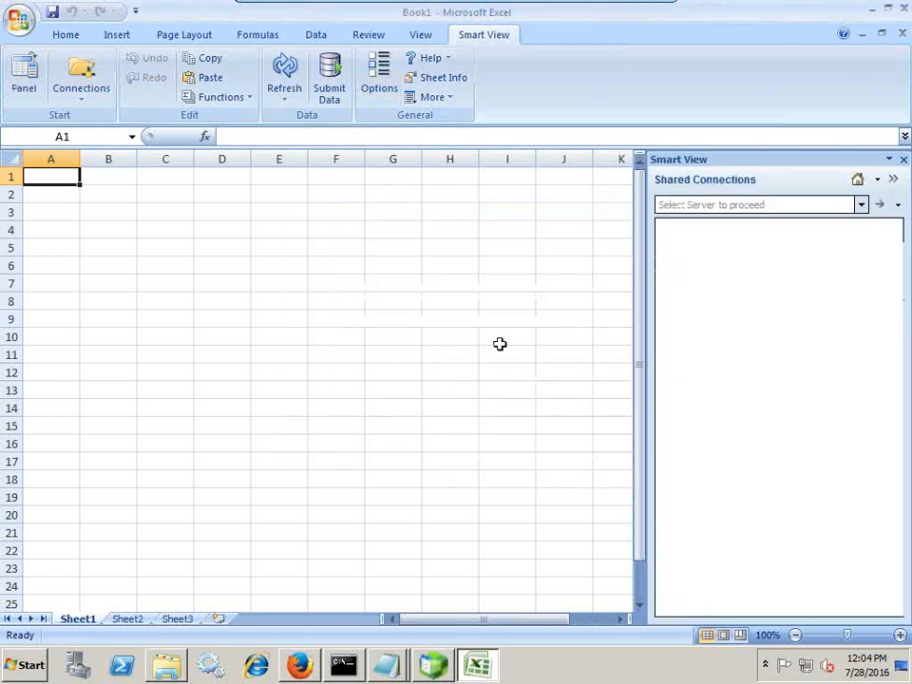
pyautogui.click(861, 204)
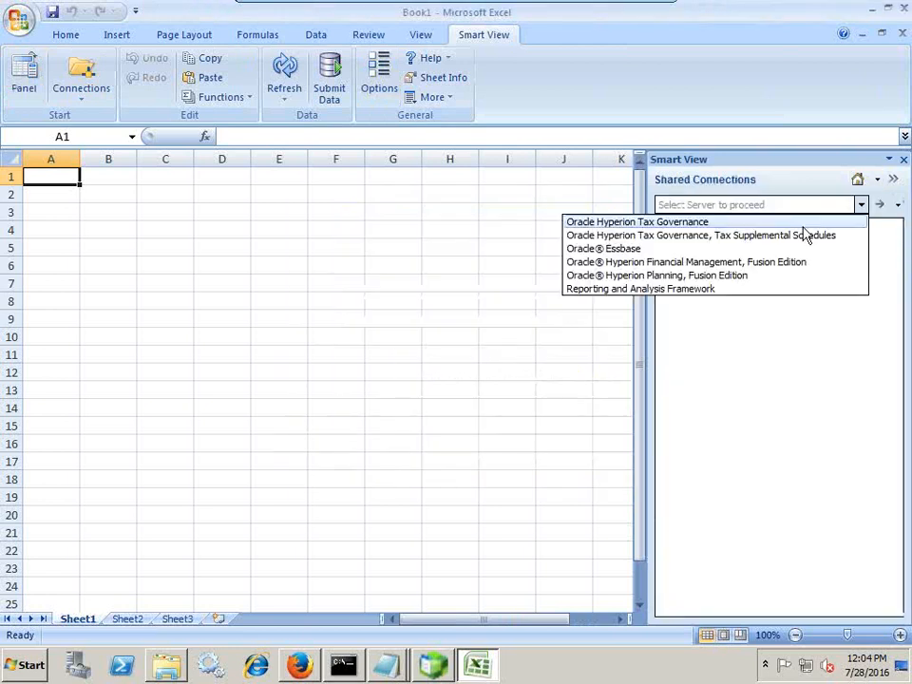
pyautogui.click(697, 249)
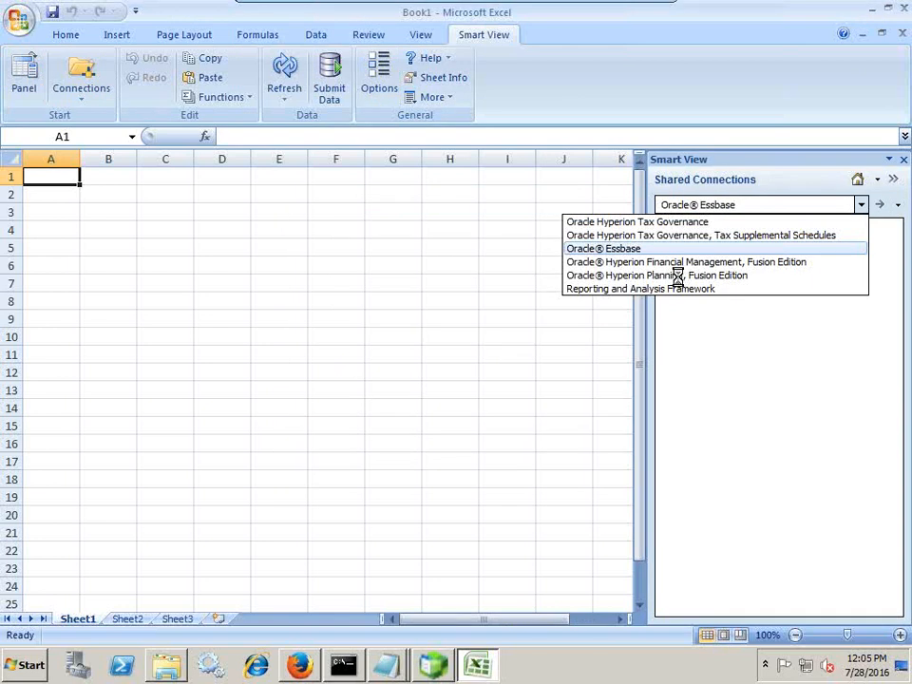
# Expand EssbaseCluster-1 > FinOps and start an ad hoc analysis on FinDB
pyautogui.click(665, 225)
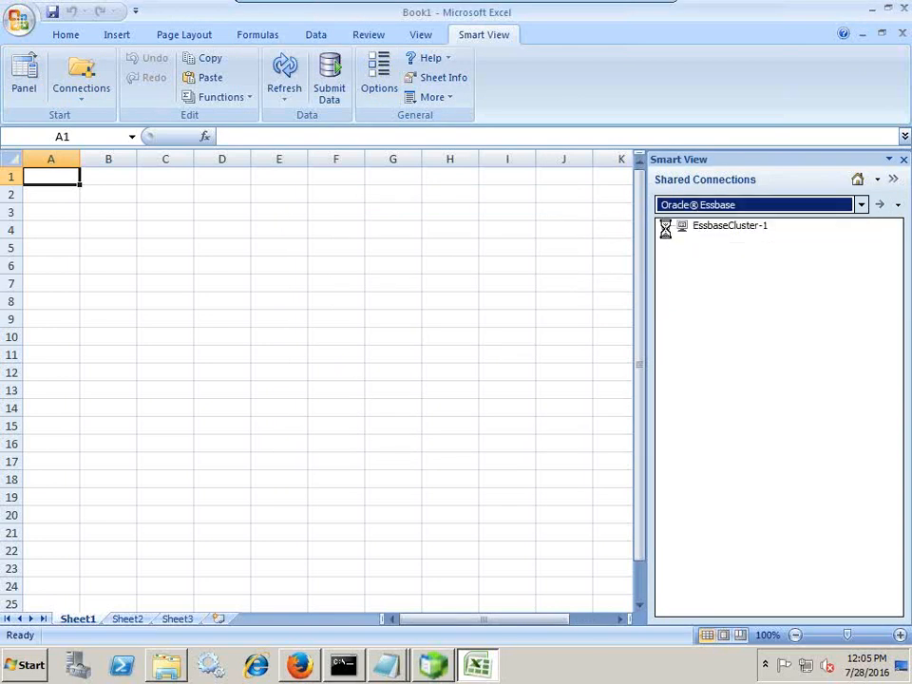
pyautogui.click(682, 268)
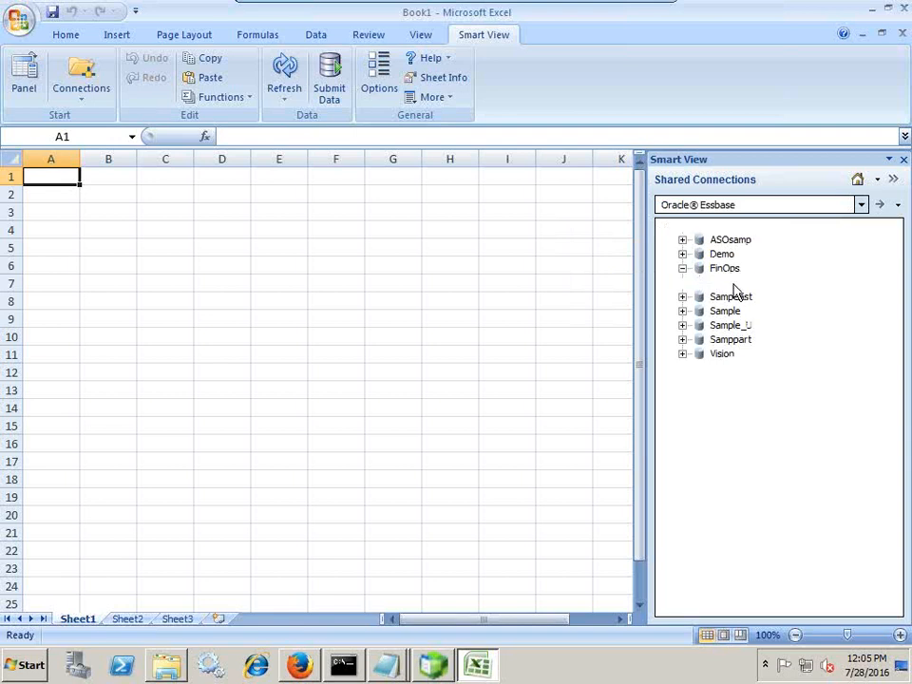
pyautogui.rightClick(694, 284)
pyautogui.click(699, 297)
pyautogui.click(575, 406)
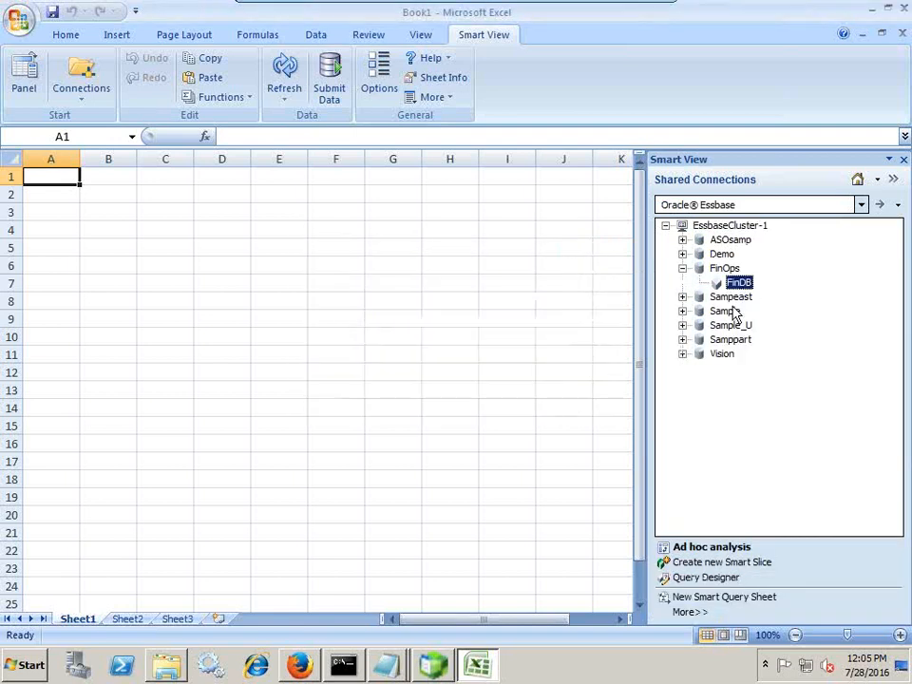
pyautogui.rightClick(739, 286)
pyautogui.click(751, 307)
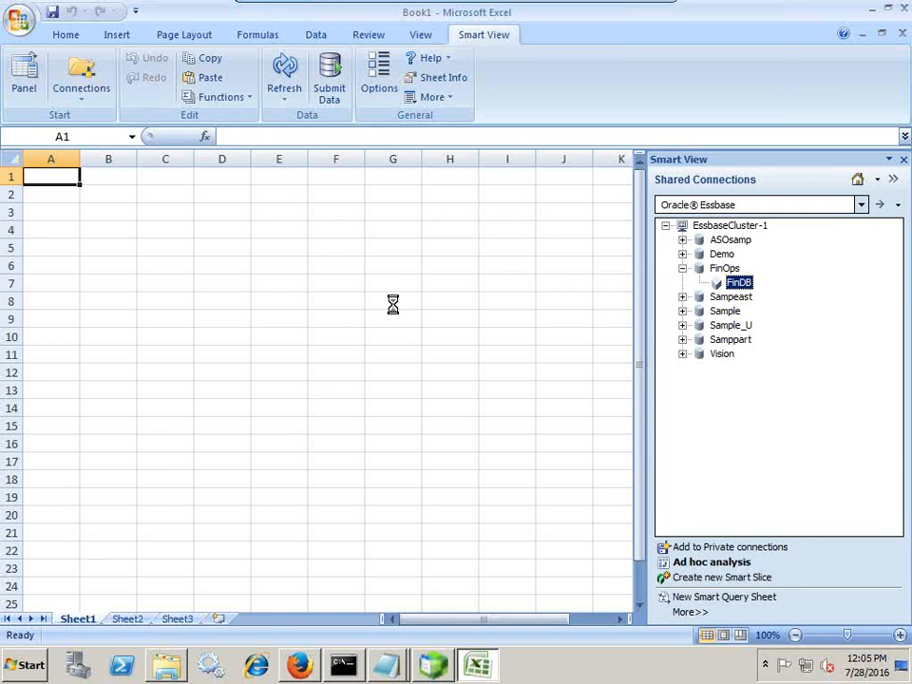
pyautogui.hotkey('alt', 'Tab')
pyautogui.hotkey('alt', 'Tab')
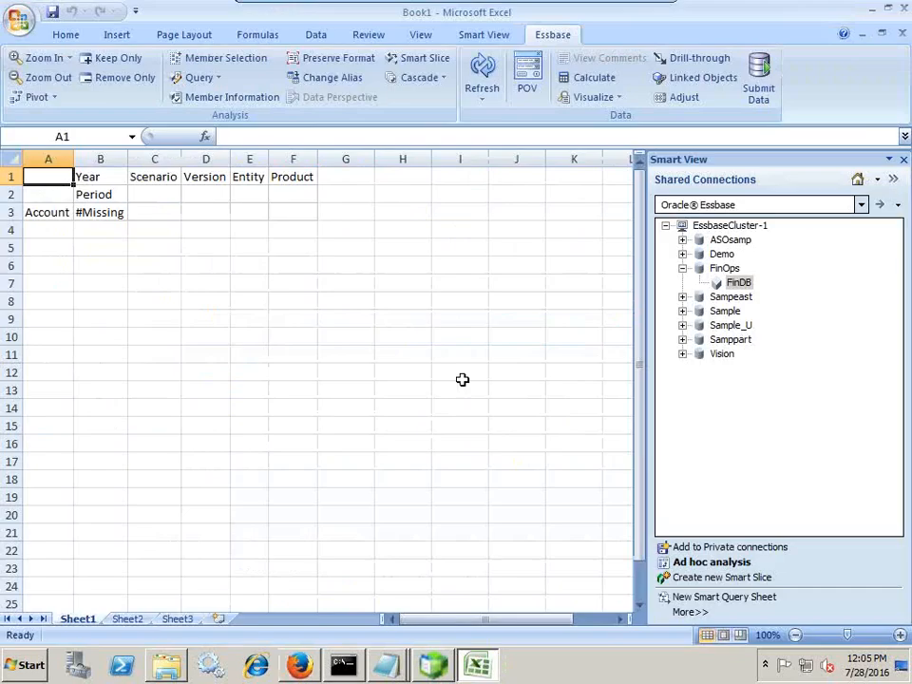
# Check the NetIncome_FormatMask source file in Notepad, then return to the Excel grid
pyautogui.click(387, 672)
pyautogui.click(399, 605)
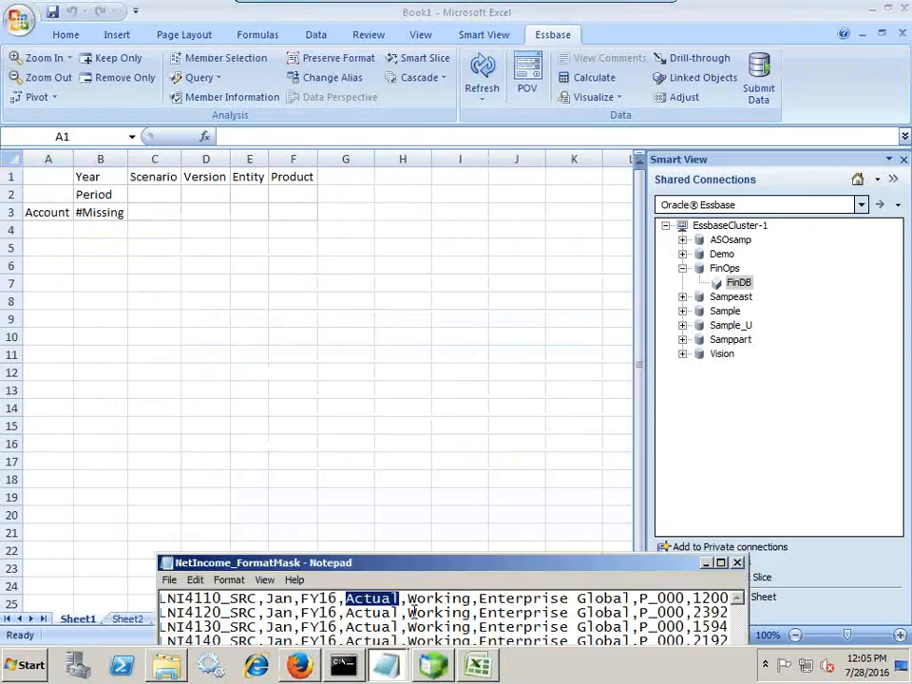
pyautogui.click(267, 599)
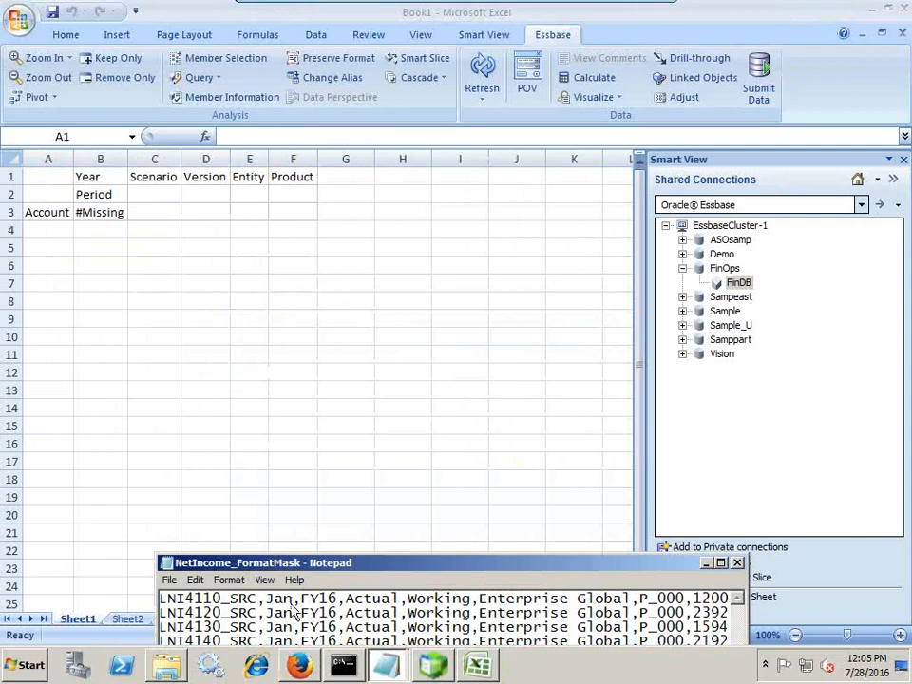
pyautogui.click(108, 194)
# Drill Period down to Jan and keep only Jan, then pivot Year to rows and keep only FY16
pyautogui.doubleClick(108, 193)
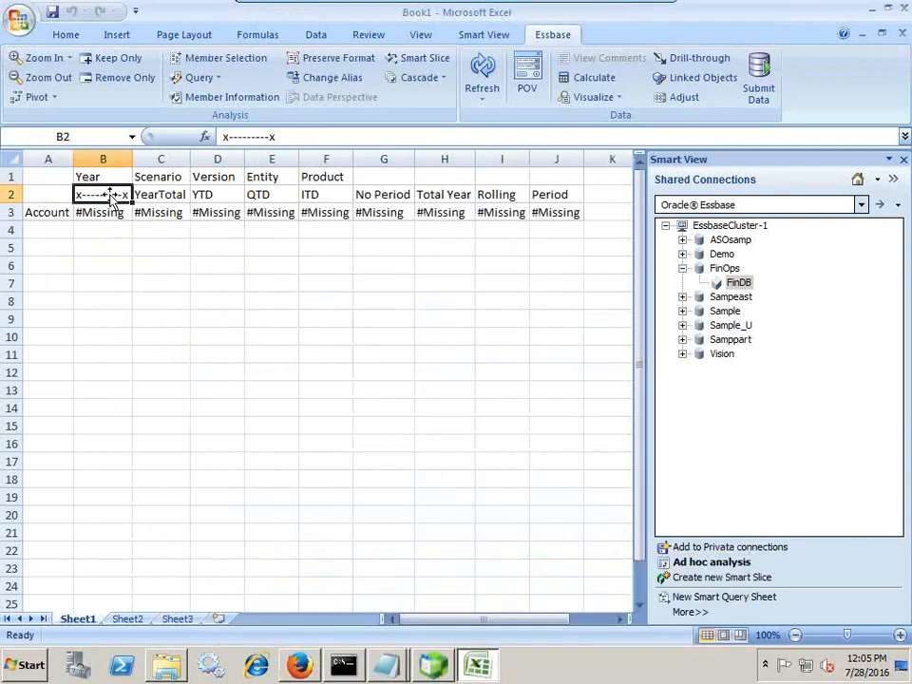
pyautogui.doubleClick(159, 194)
pyautogui.doubleClick(159, 194)
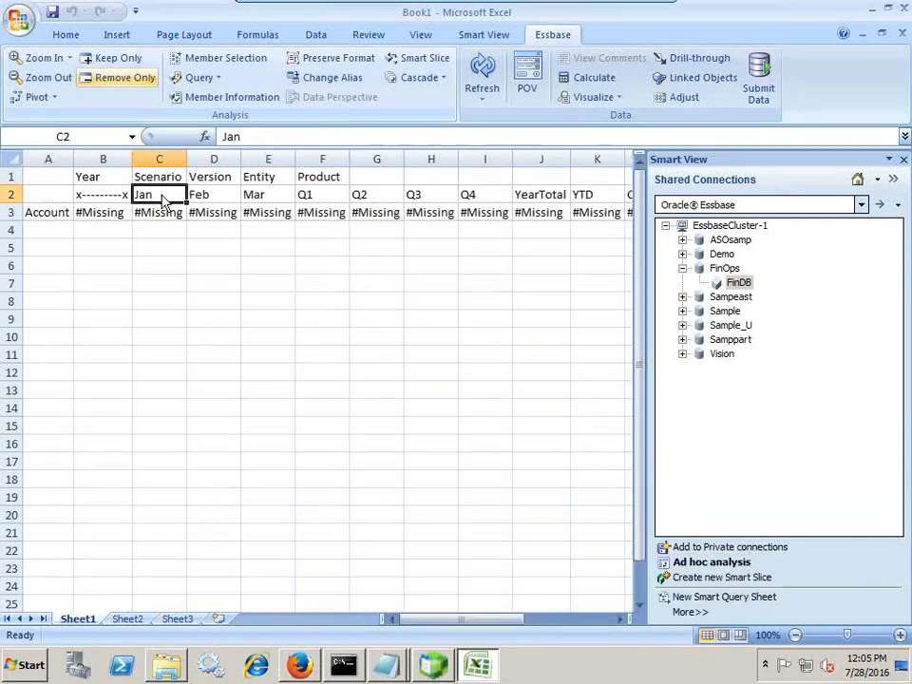
pyautogui.click(114, 59)
pyautogui.doubleClick(113, 177)
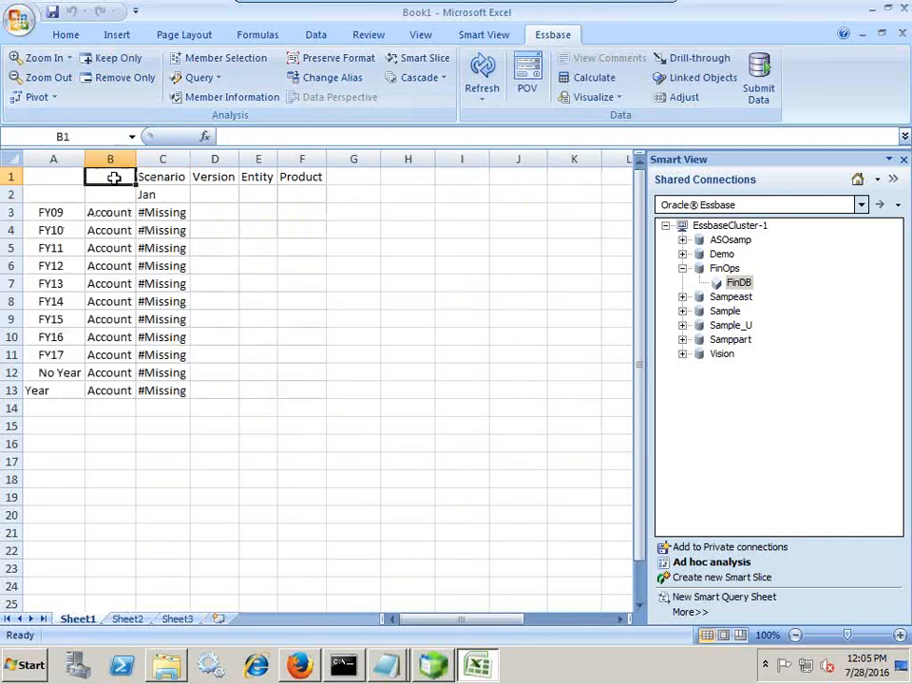
pyautogui.click(52, 335)
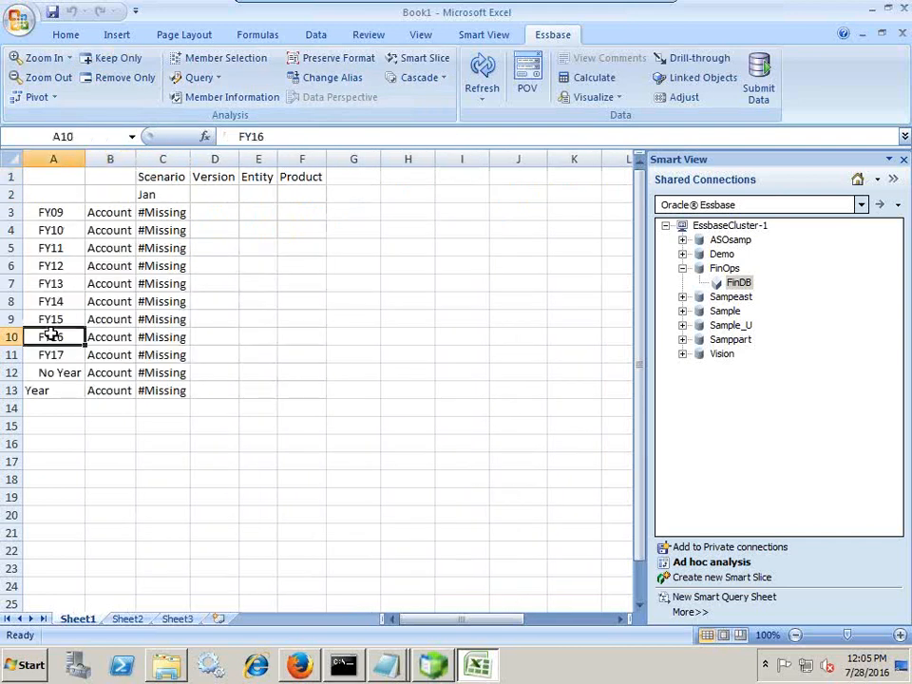
pyautogui.click(117, 61)
# Attempt to drill into Scenario, dismiss the Essbase error, and open Scenario's member list
pyautogui.doubleClick(139, 176)
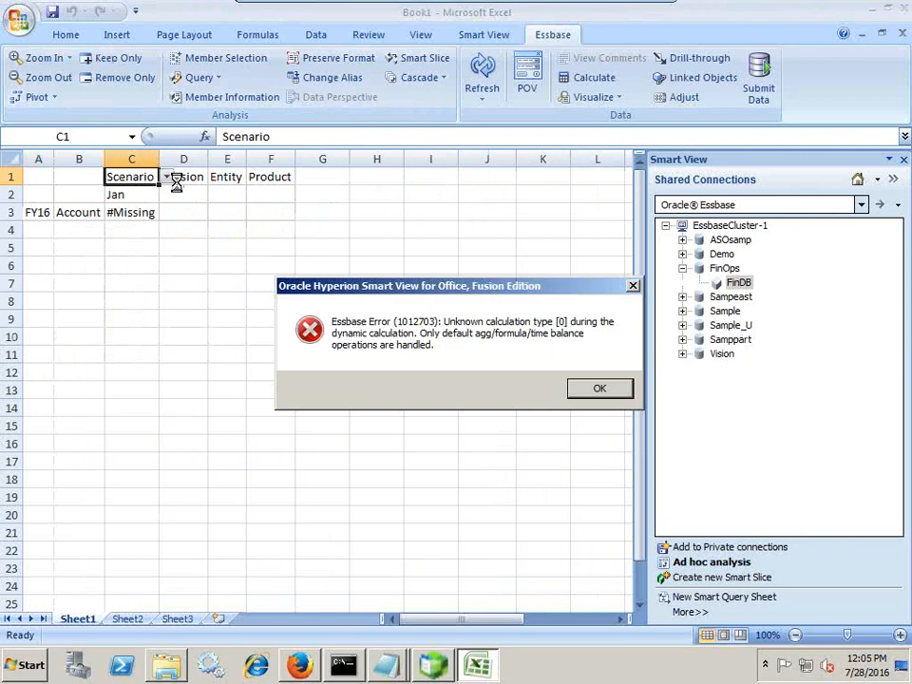
pyautogui.click(613, 392)
pyautogui.click(166, 177)
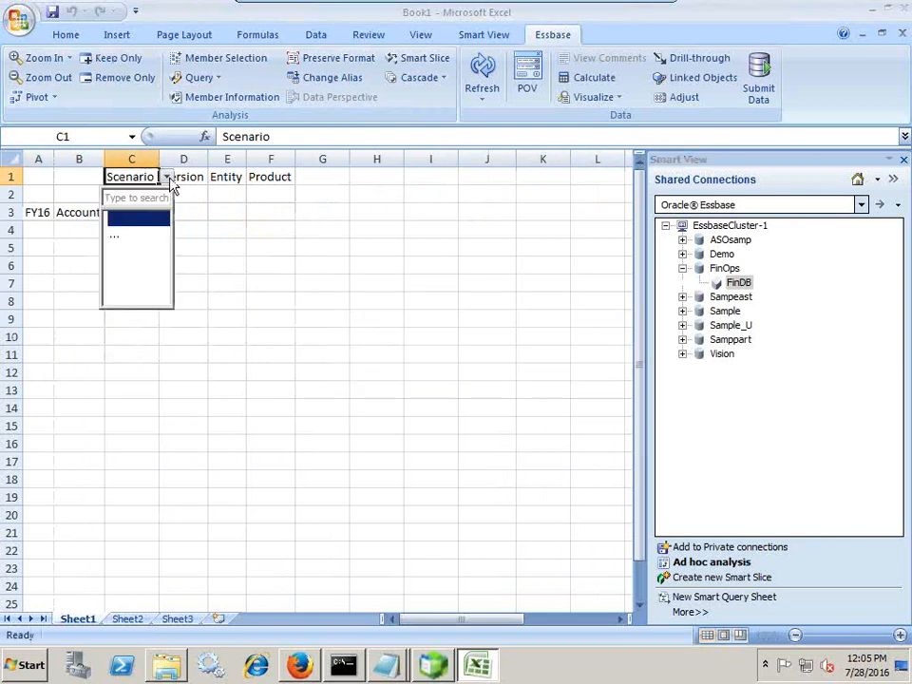
# Select Actual as the Scenario member in the member selector
pyautogui.click(138, 234)
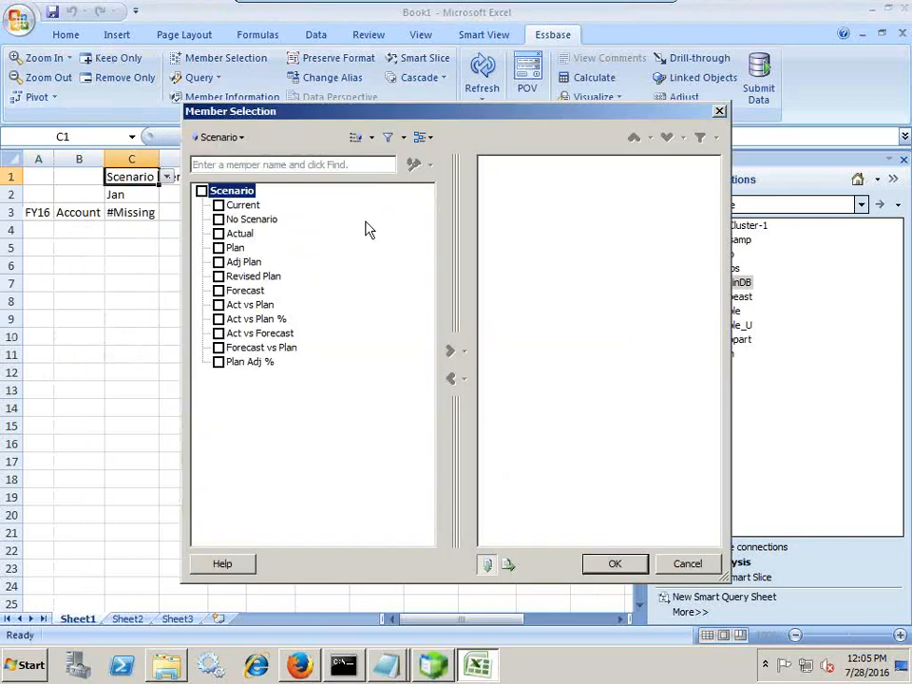
pyautogui.click(219, 233)
pyautogui.click(462, 355)
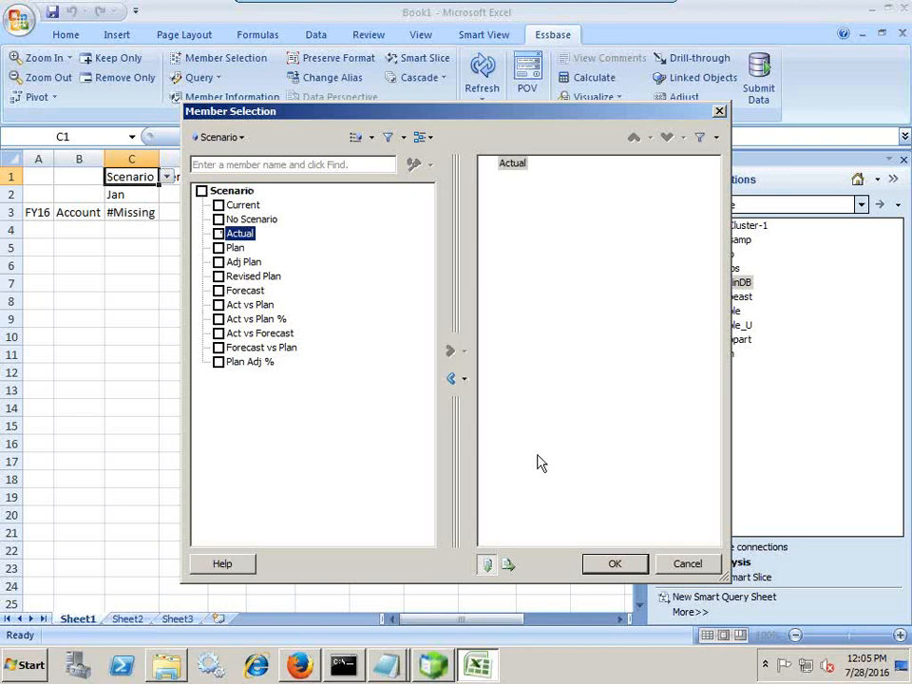
pyautogui.click(599, 568)
pyautogui.click(225, 259)
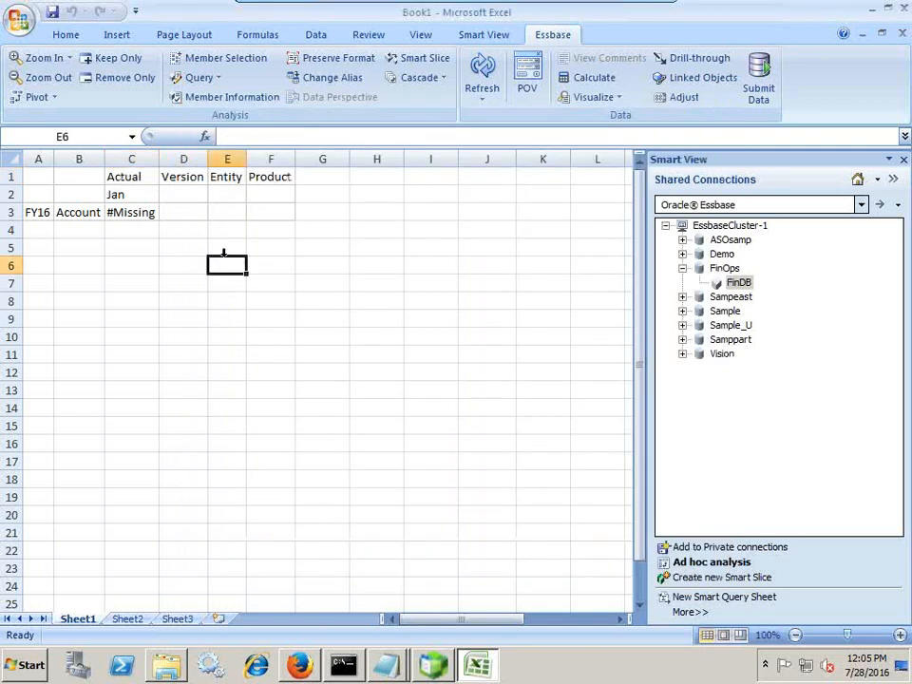
# Select Working as the Version member, after dismissing an Essbase drill error
pyautogui.doubleClick(184, 182)
pyautogui.click(600, 386)
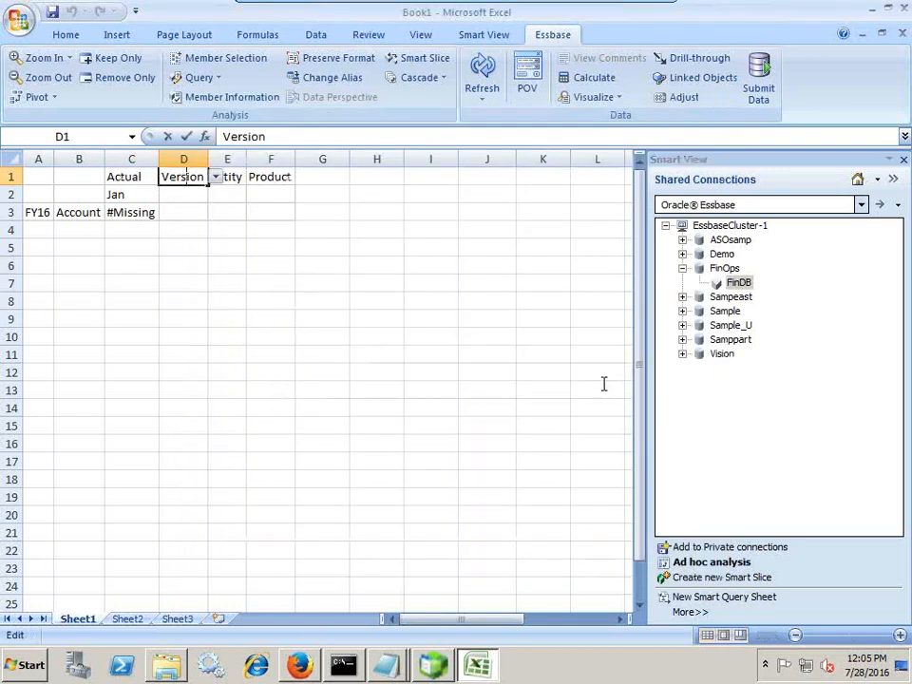
pyautogui.click(216, 177)
pyautogui.click(179, 237)
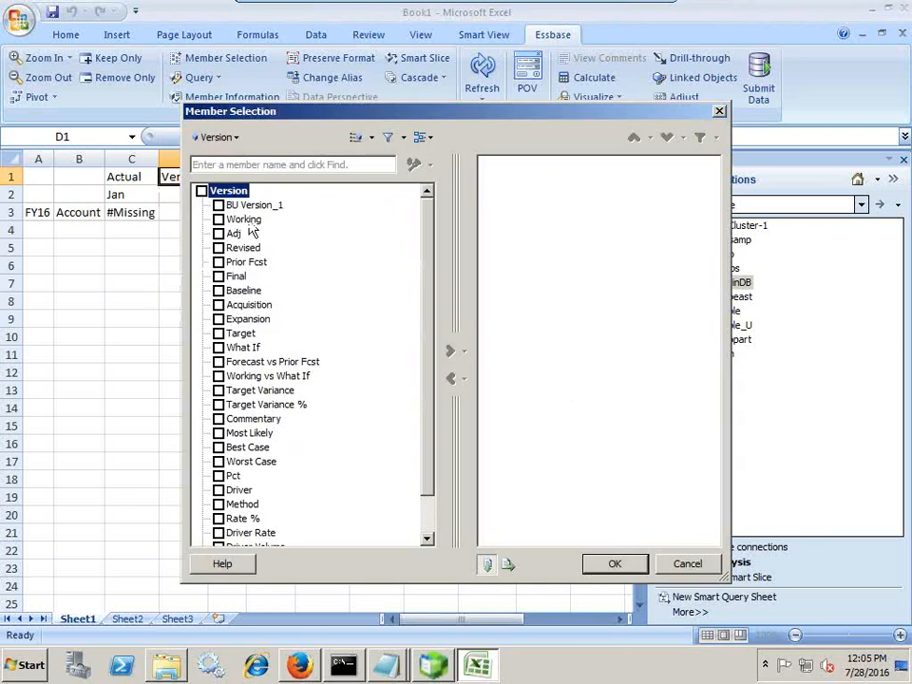
pyautogui.click(219, 218)
pyautogui.click(453, 351)
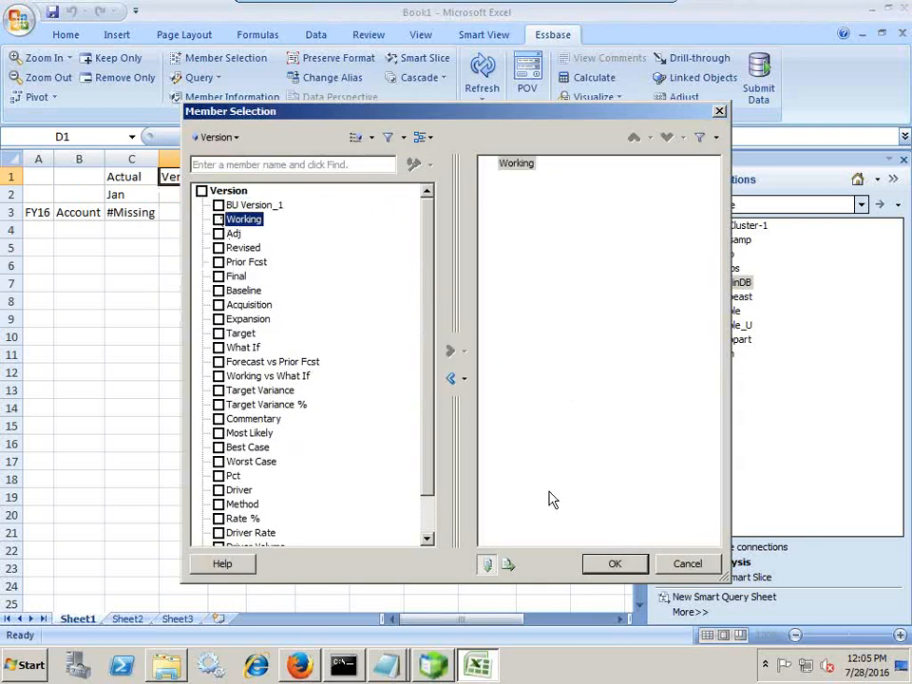
pyautogui.click(605, 570)
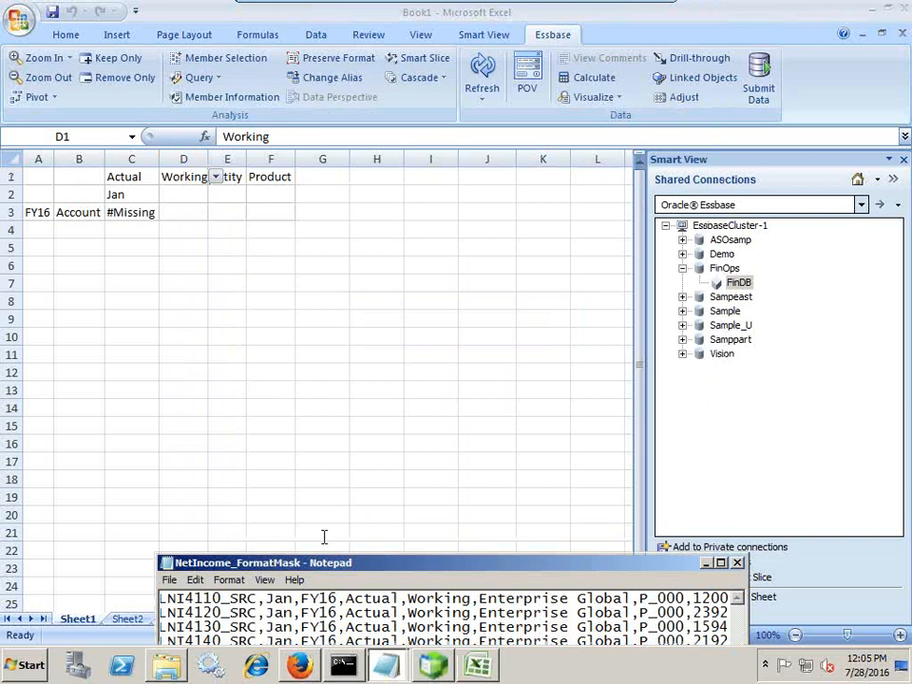
# Copy Enterprise Global from the source file, paste it over Entity in E1, and autofit column E
pyautogui.moveTo(268, 599); pyautogui.dragTo(483, 599)
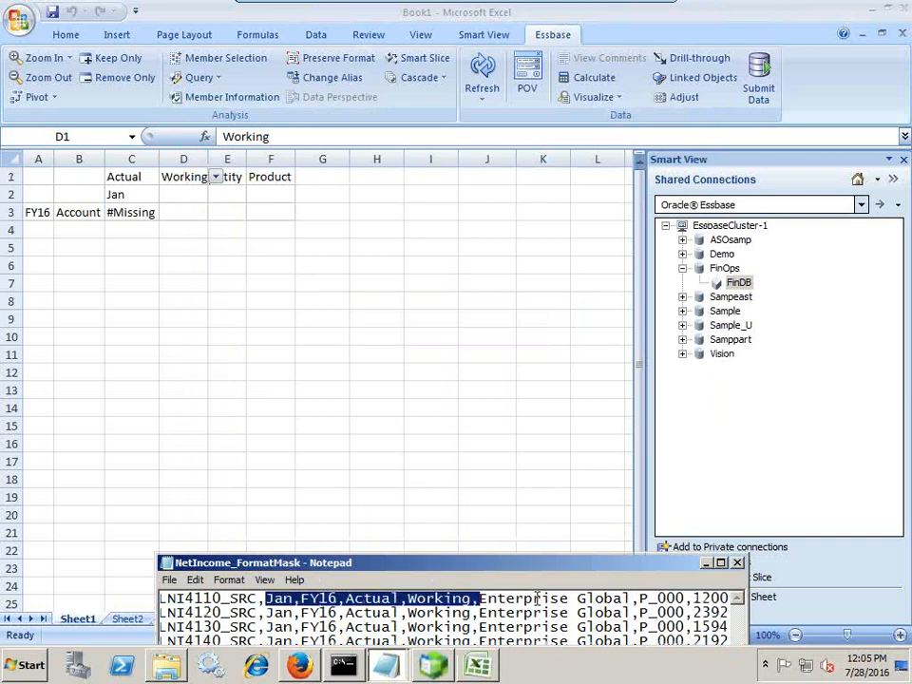
pyautogui.moveTo(628, 599); pyautogui.dragTo(480, 599)
pyautogui.hotkey('ctrl', 'c')
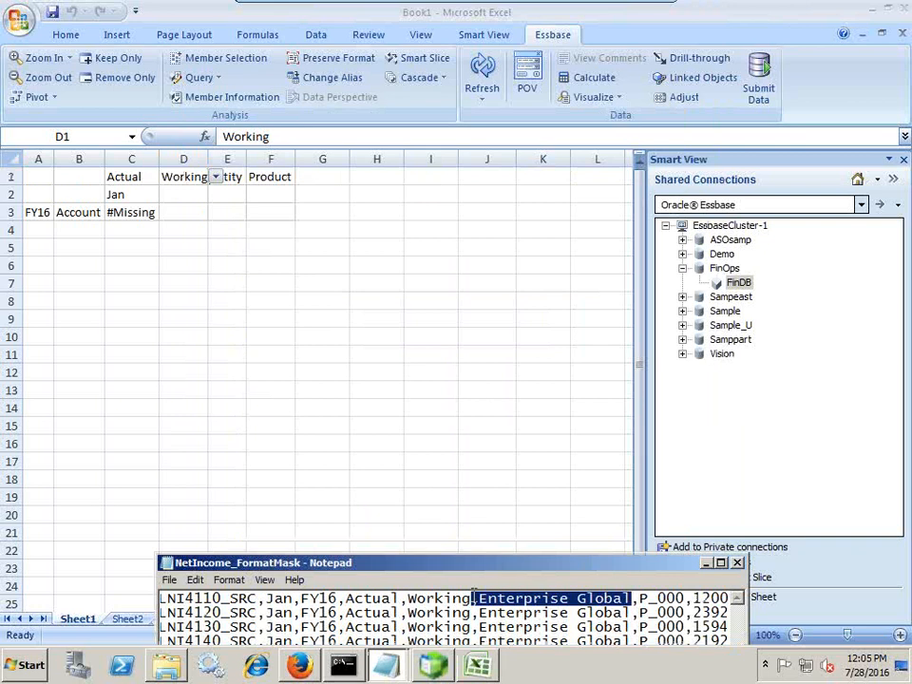
pyautogui.click(238, 180)
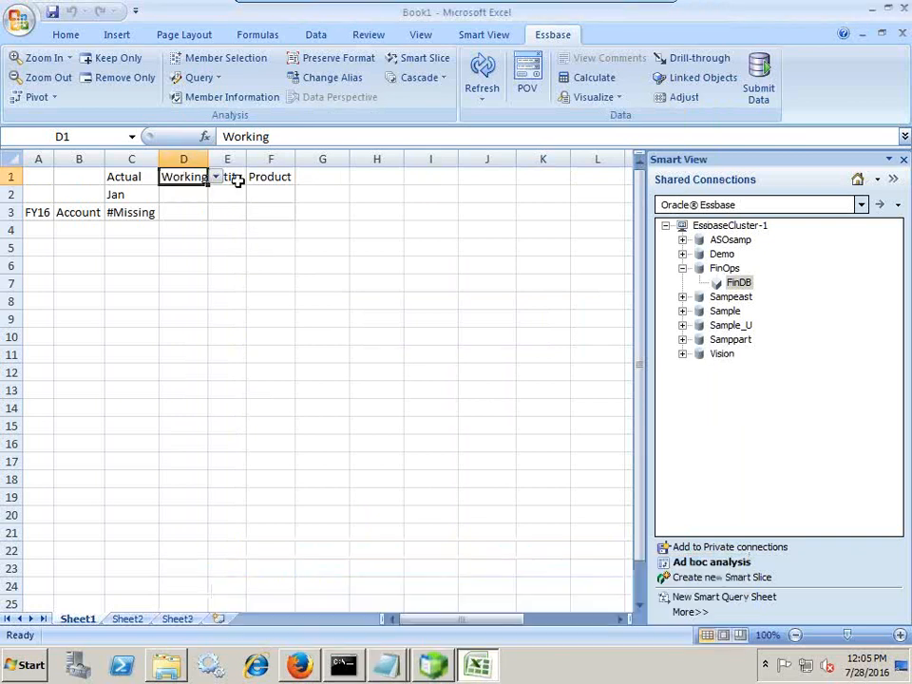
pyautogui.click(244, 178)
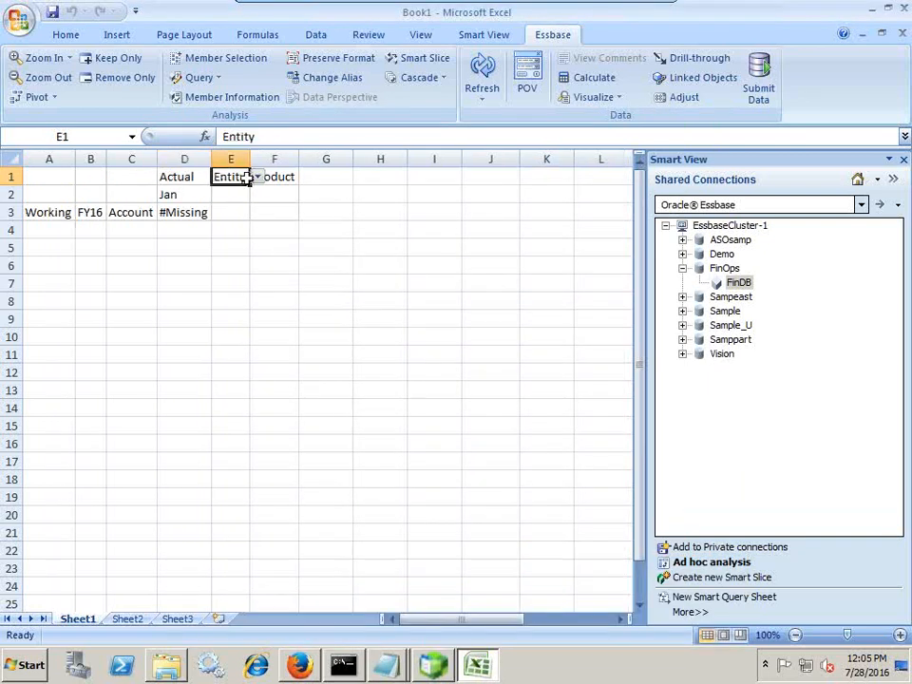
pyautogui.hotkey('ctrl', 'v')
pyautogui.click(303, 230)
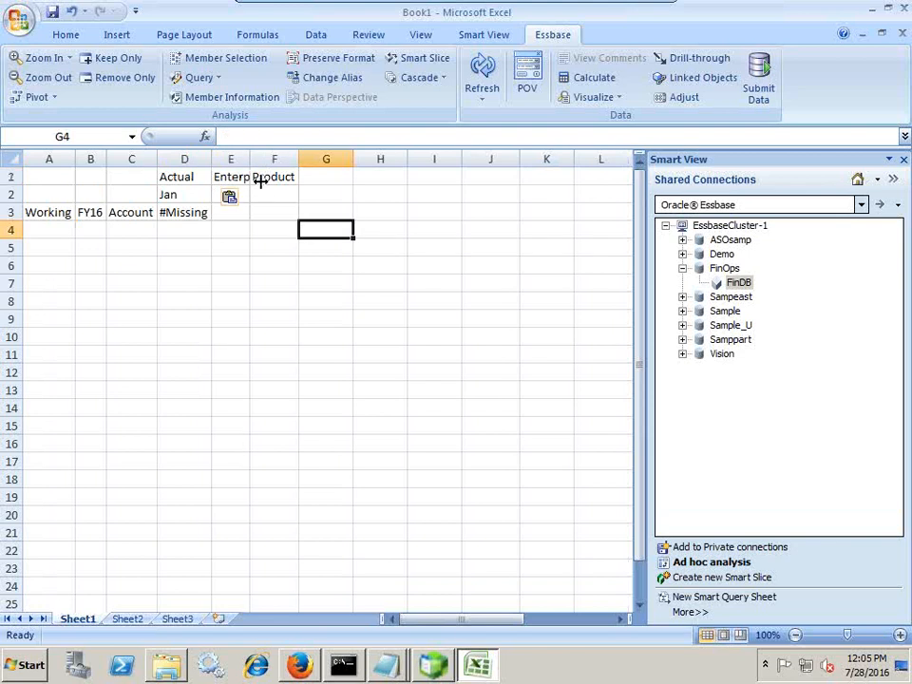
pyautogui.doubleClick(251, 159)
# Replace Product in F1 with P_000
pyautogui.click(333, 177)
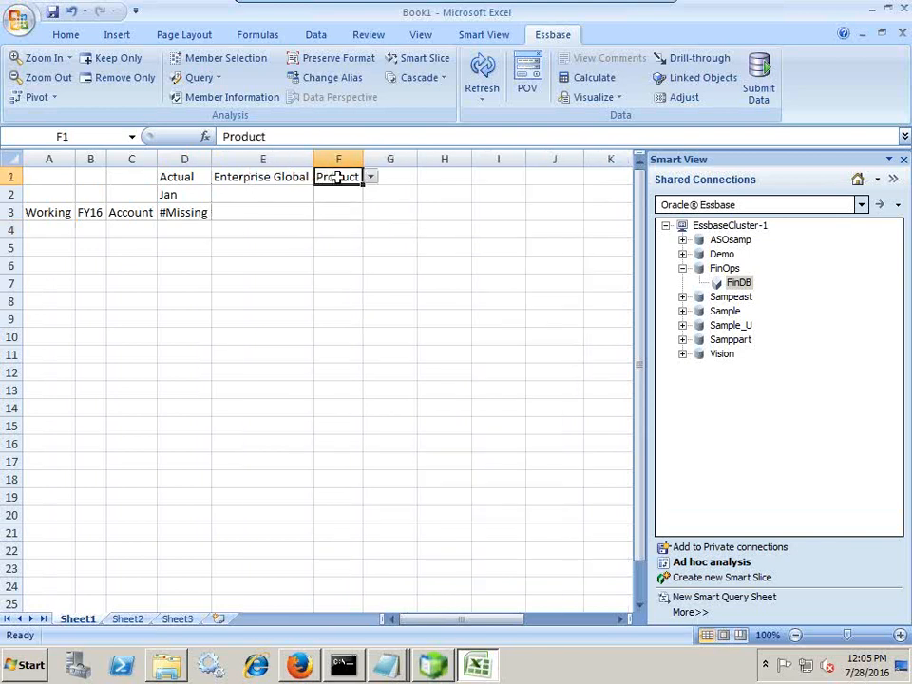
pyautogui.write('P+00')
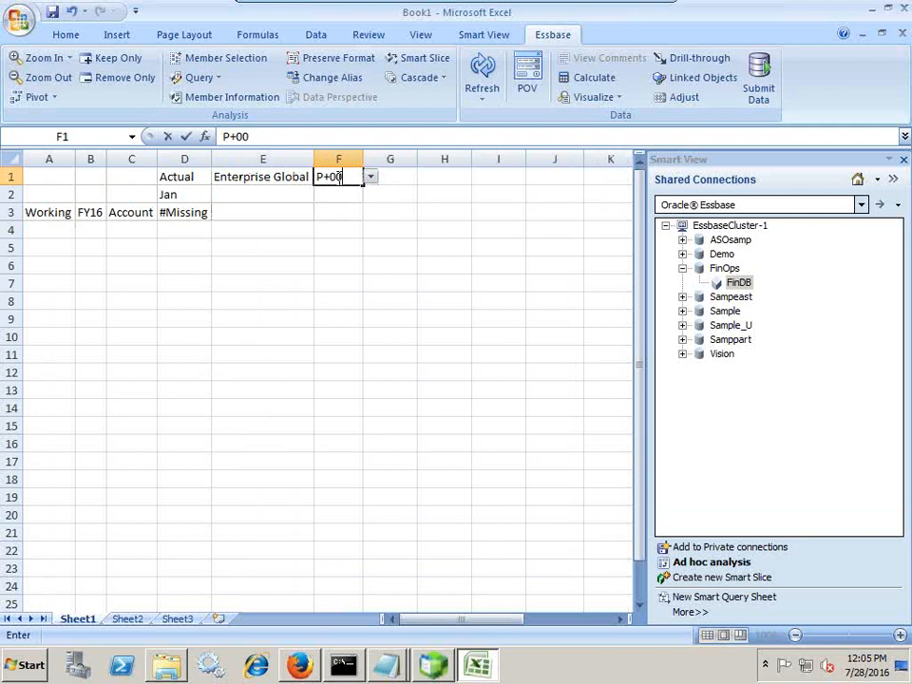
pyautogui.press('BackSpace')
pyautogui.press('BackSpace')
pyautogui.press('BackSpace')
pyautogui.press('BackSpace')
pyautogui.write('_000')
pyautogui.press('Return')
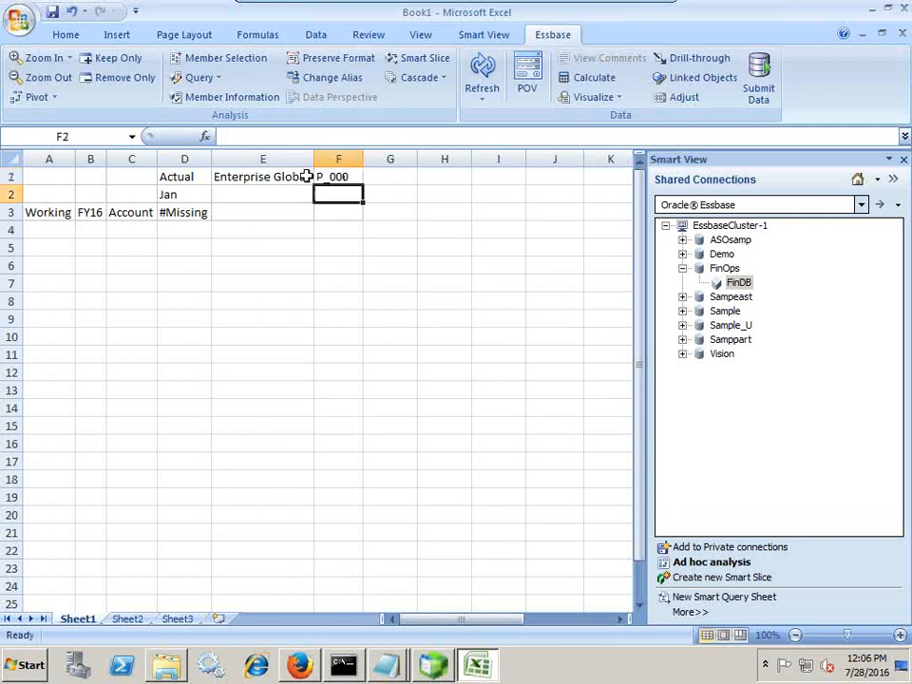
# Refresh the grid and drill Account down through Net Income, Pretax Income, to Gross Profit
pyautogui.click(483, 71)
pyautogui.click(286, 271)
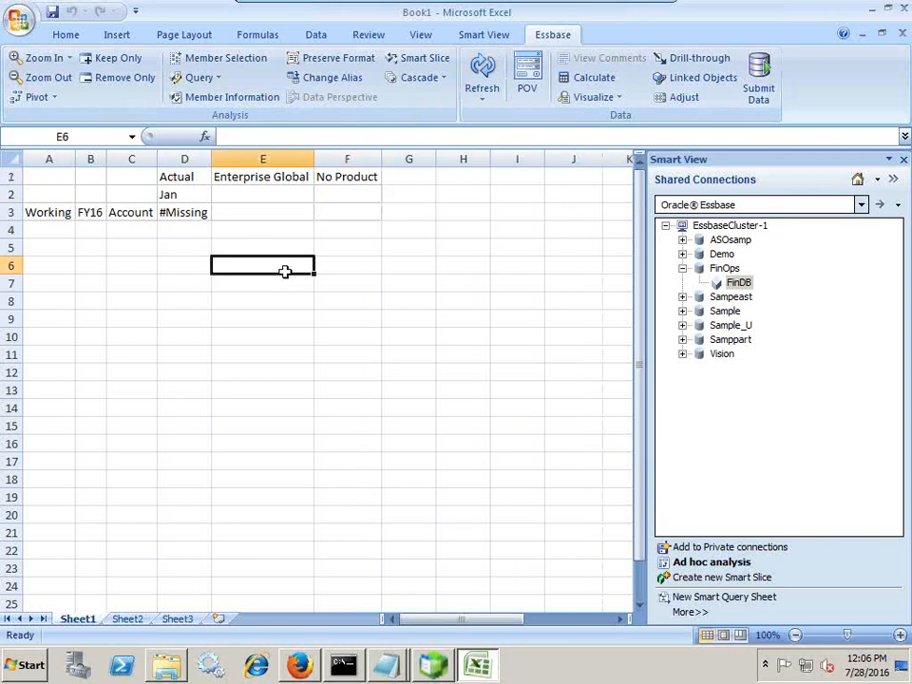
pyautogui.doubleClick(142, 212)
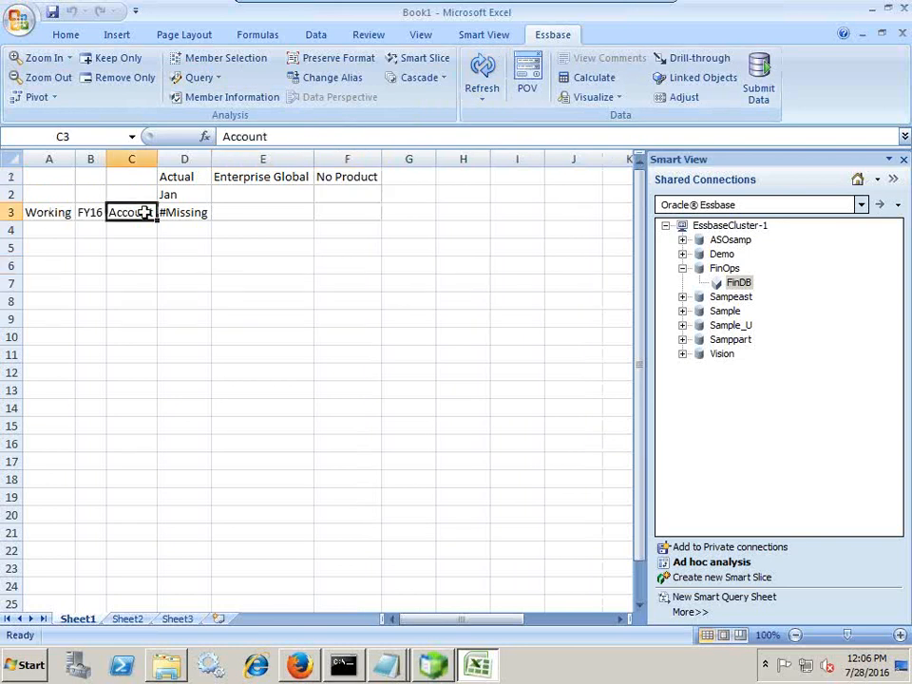
pyautogui.doubleClick(158, 230)
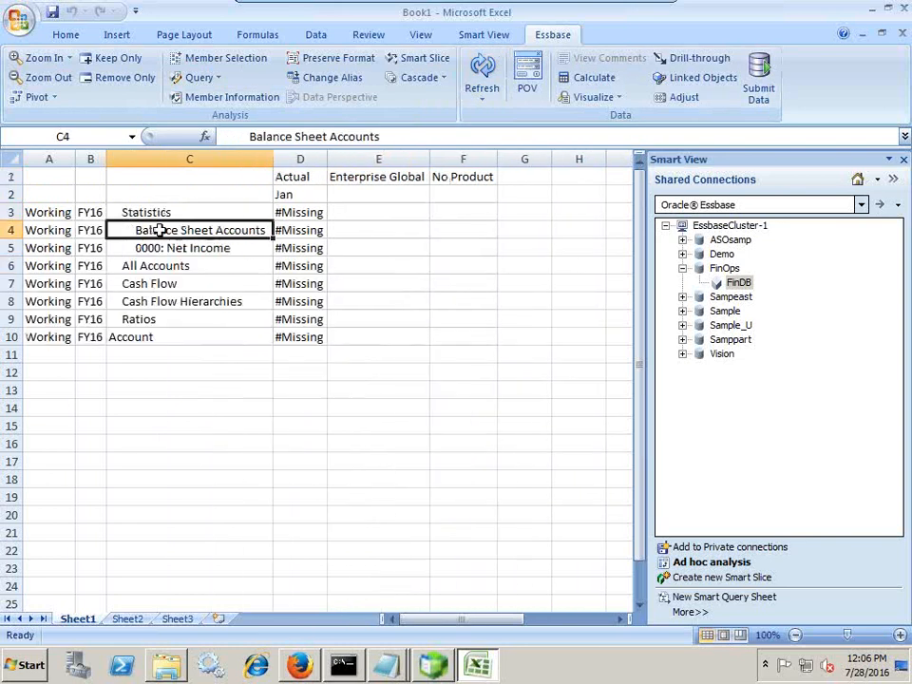
pyautogui.doubleClick(215, 244)
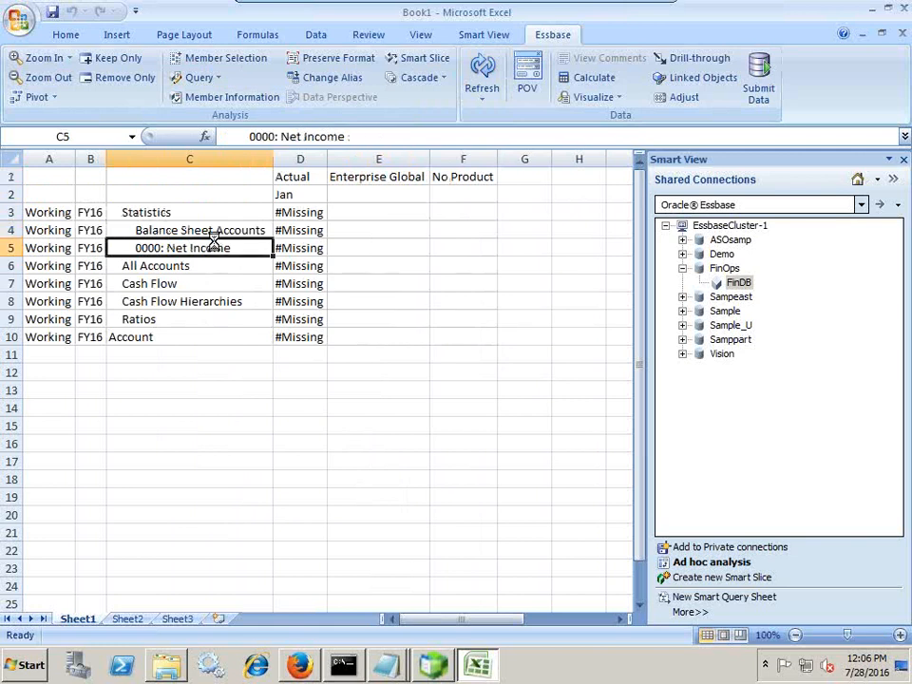
pyautogui.doubleClick(291, 248)
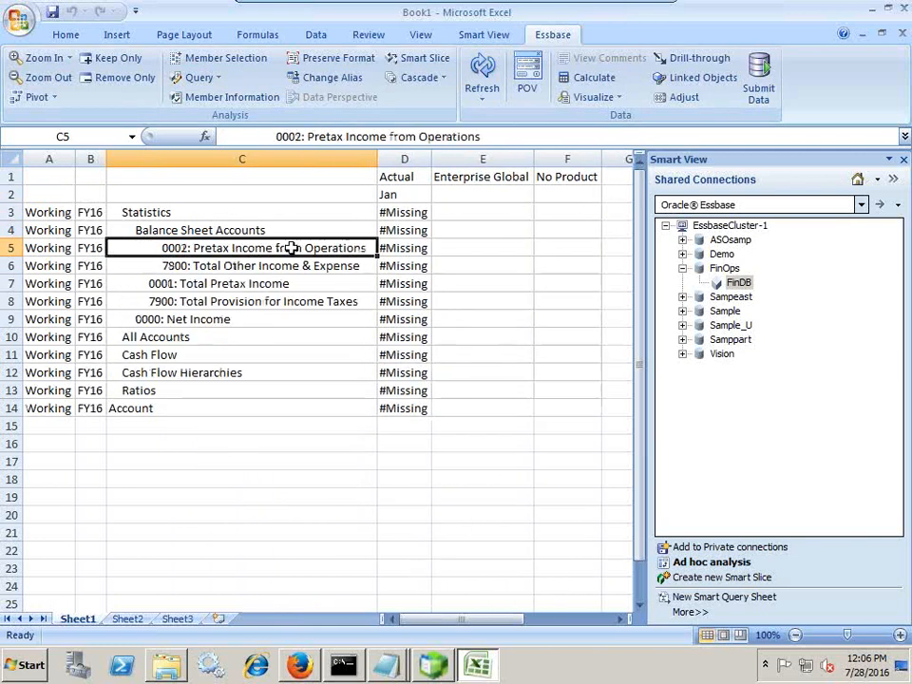
pyautogui.doubleClick(318, 248)
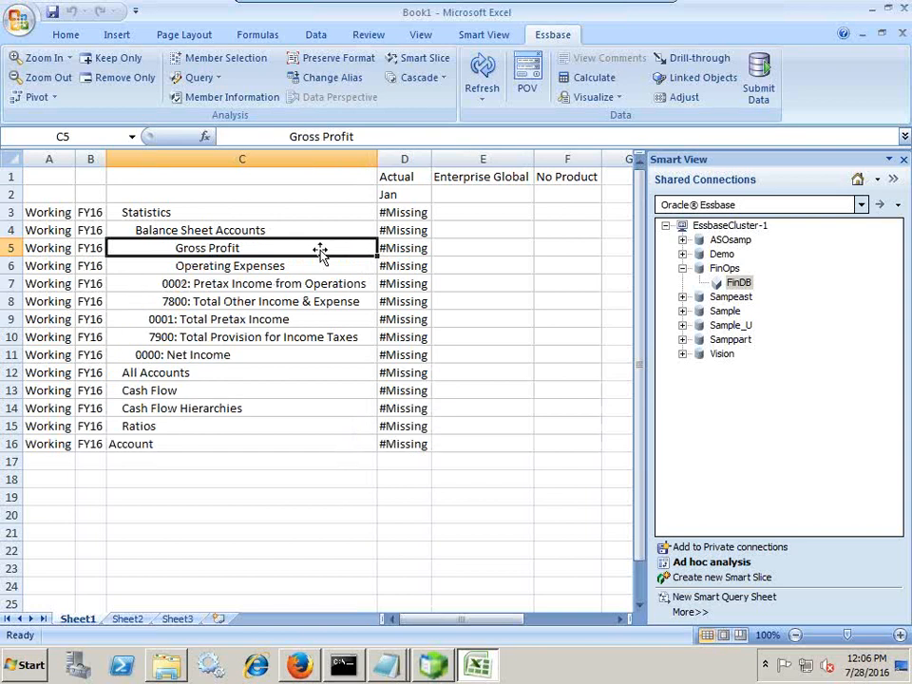
pyautogui.doubleClick(243, 248)
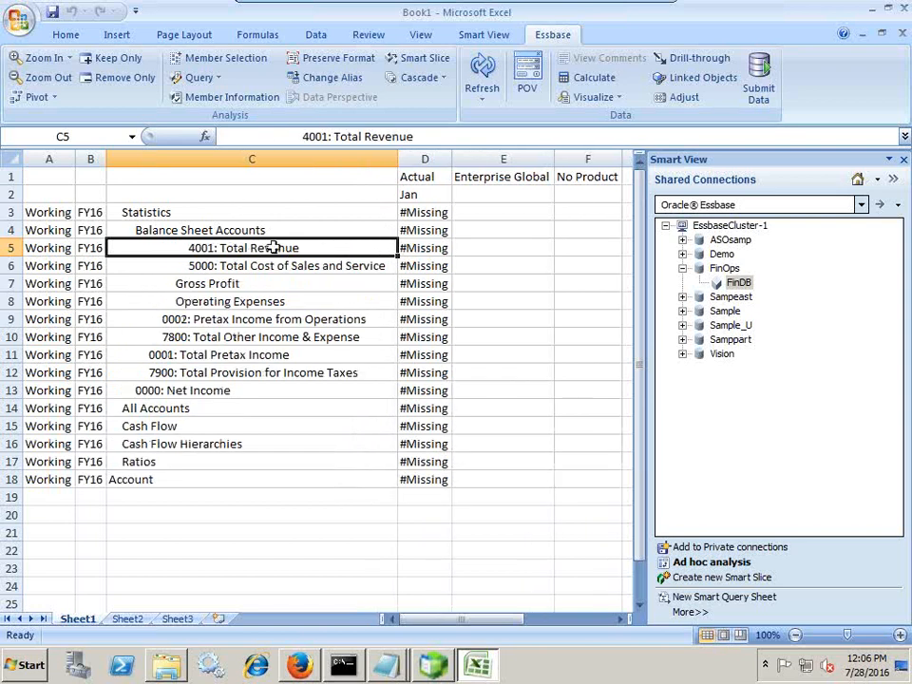
# Keep only 4001: Total Revenue, expand it into its six child accounts, and bring up NetIncome_FormatMask
pyautogui.click(99, 59)
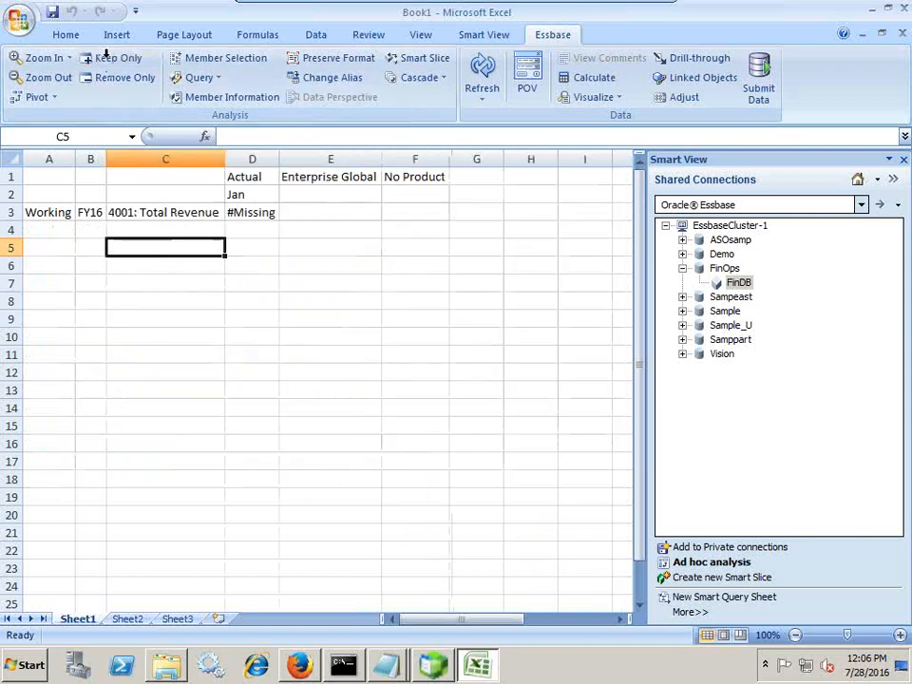
pyautogui.click(180, 213)
pyautogui.doubleClick(181, 213)
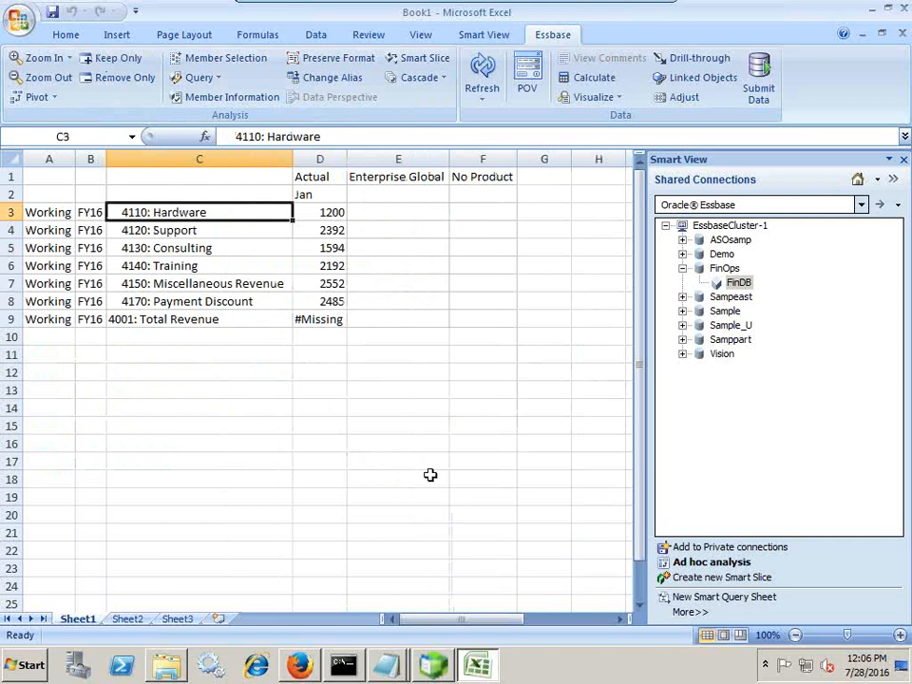
pyautogui.moveTo(386, 664)
pyautogui.click(407, 606)
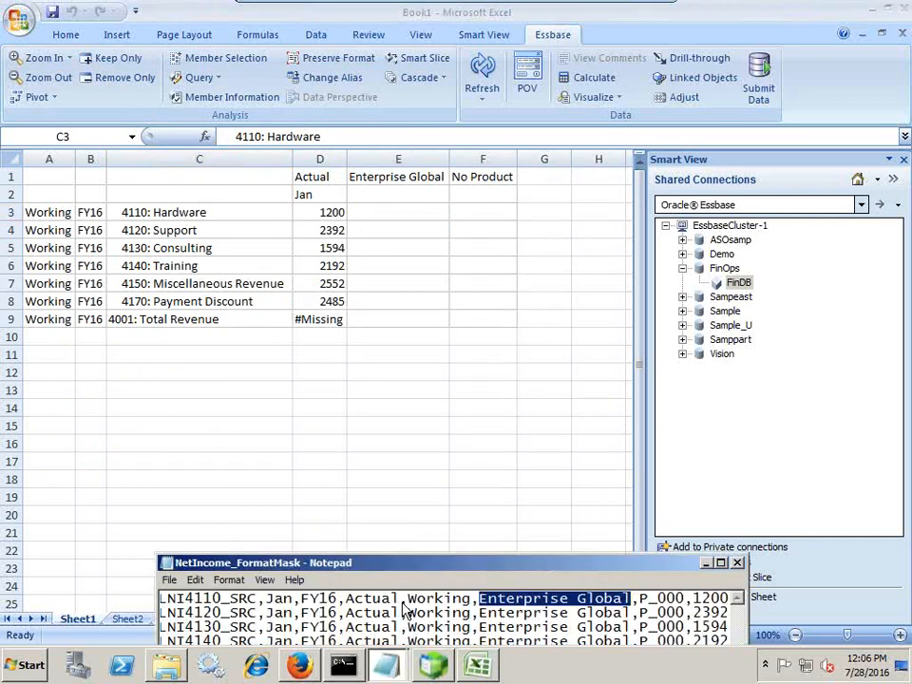
# Resize and move the Notepad window so full lines show, then select 2392 on line 2
pyautogui.moveTo(479, 552); pyautogui.dragTo(304, 408)
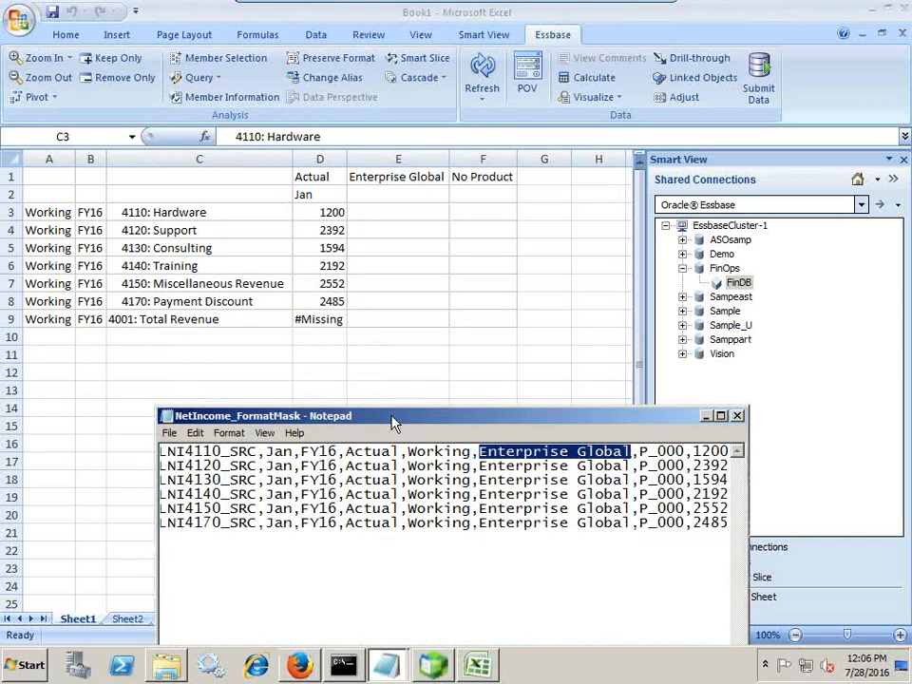
pyautogui.moveTo(394, 422); pyautogui.dragTo(262, 351)
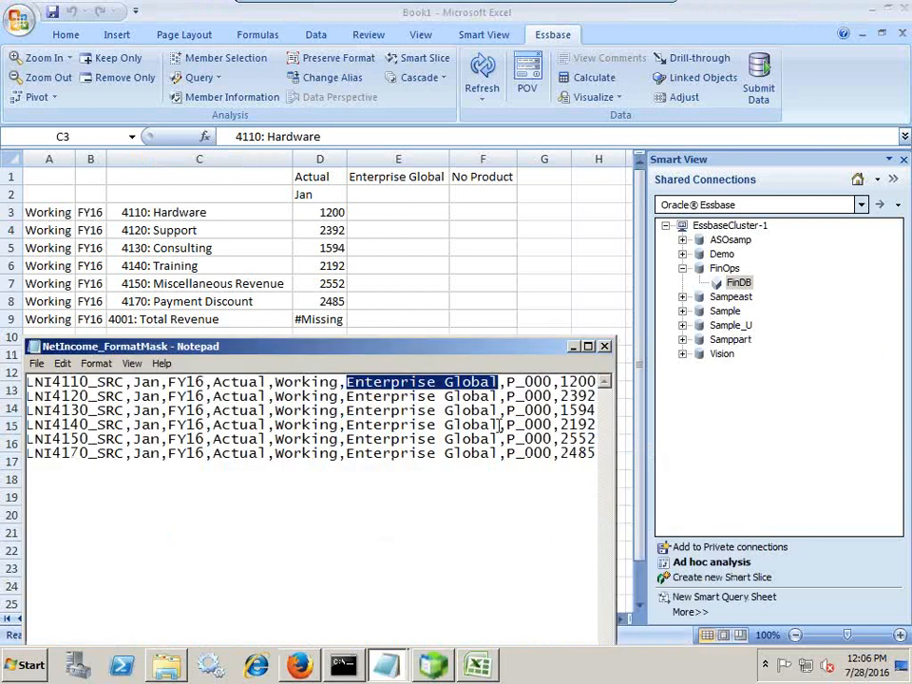
pyautogui.moveTo(612, 434); pyautogui.dragTo(756, 429)
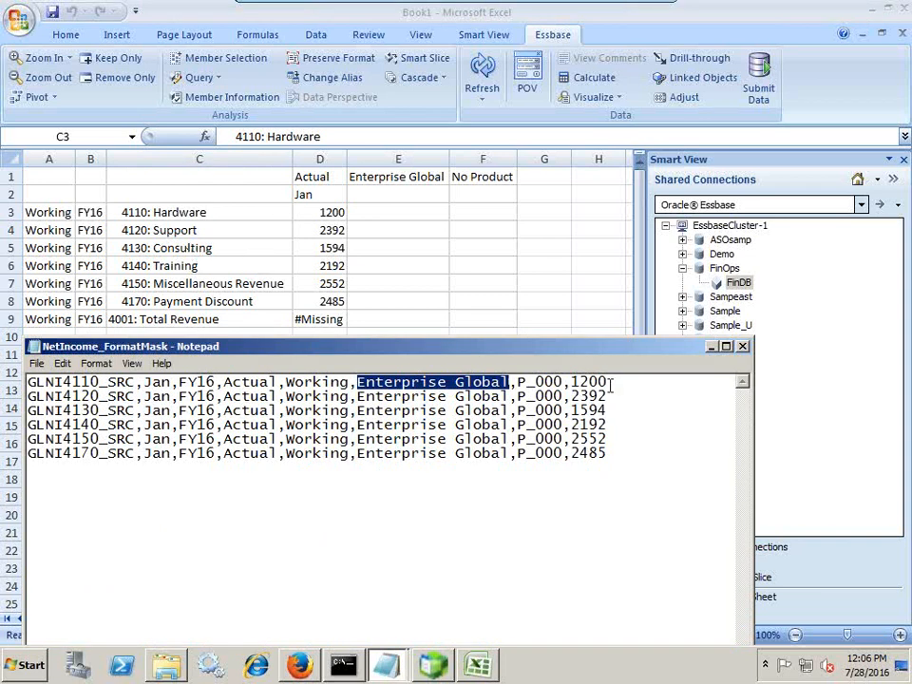
pyautogui.moveTo(608, 396); pyautogui.dragTo(574, 397)
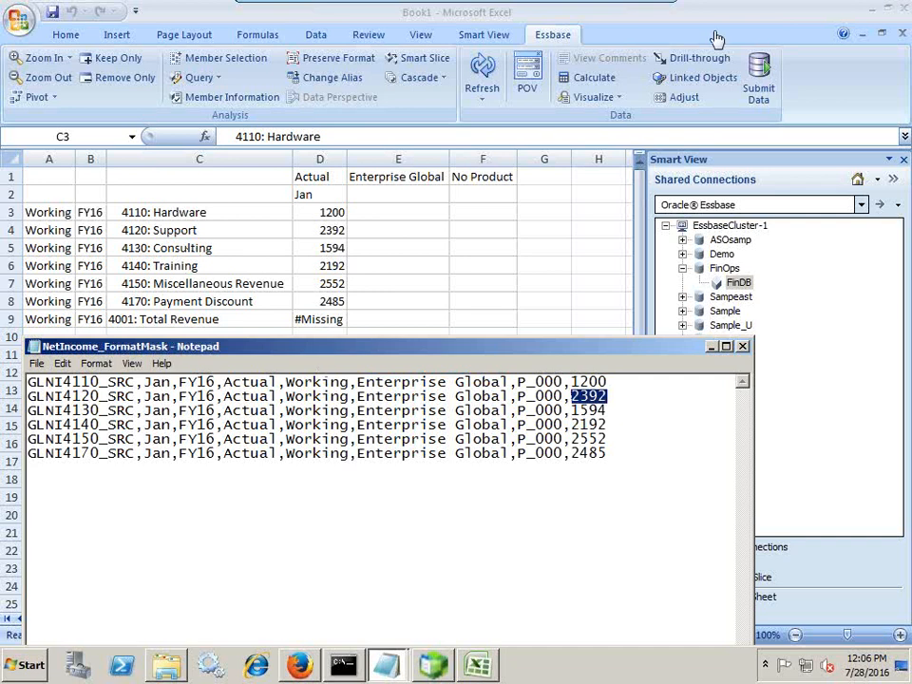
pyautogui.moveTo(718, 36)
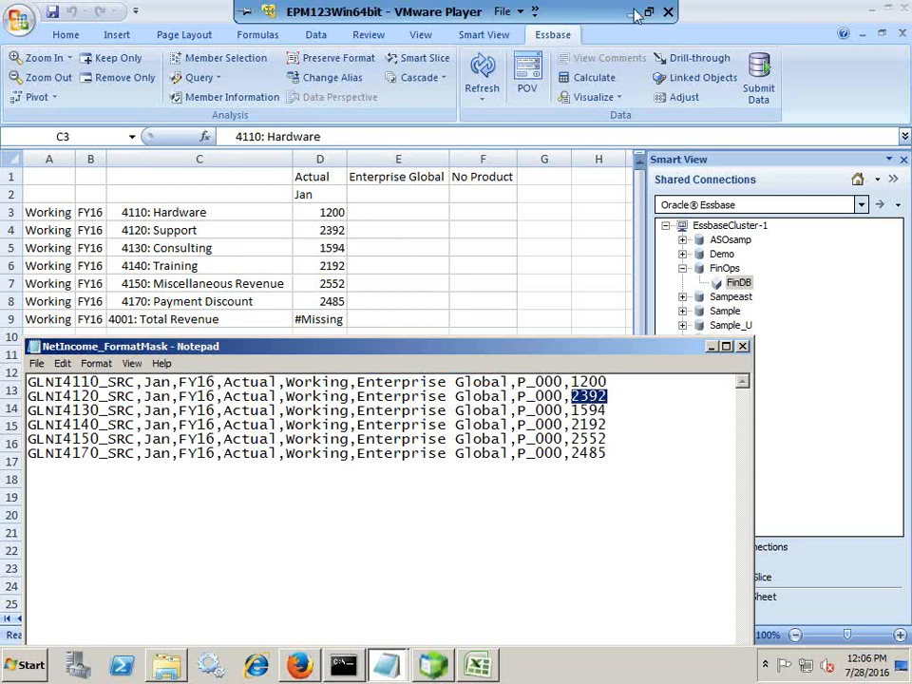